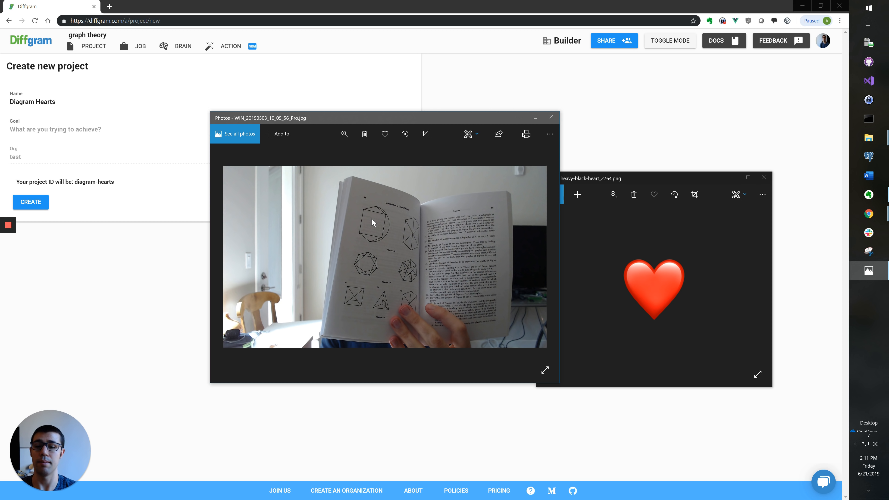
Step: Position the heart image window, then return to the browser's new-project form
drag(635, 177, 675, 157)
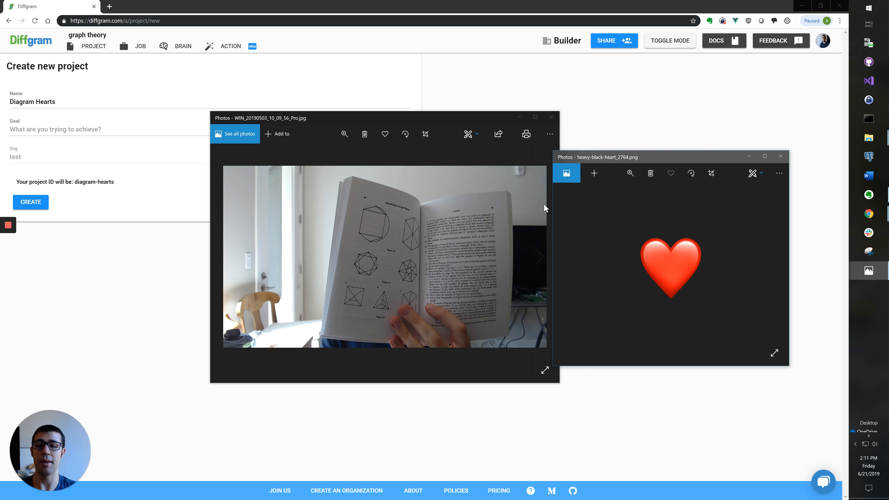
drag(677, 159, 675, 153)
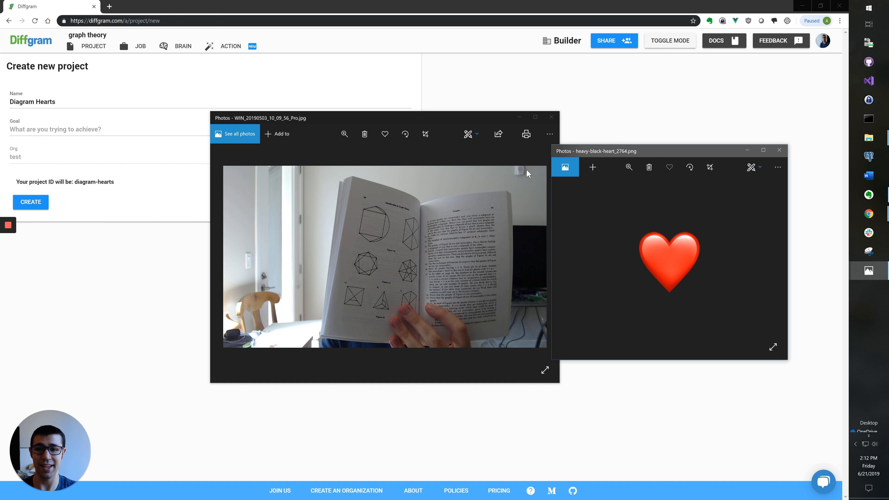
click(101, 51)
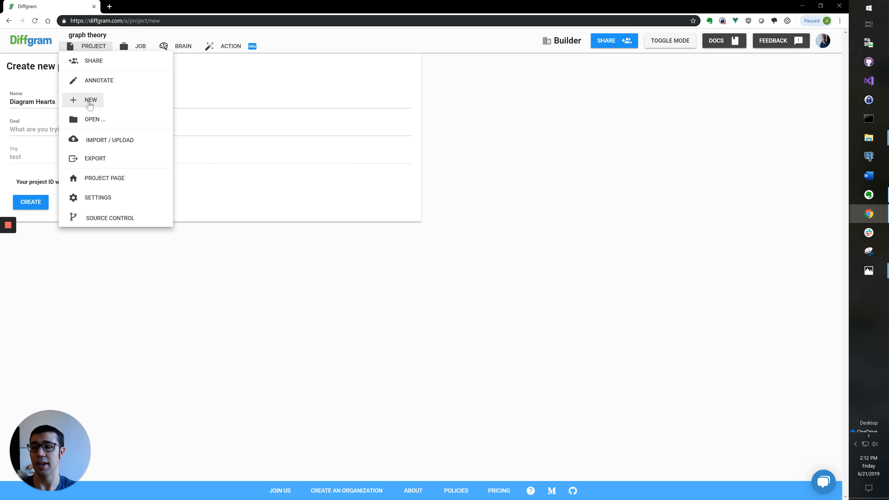
click(198, 271)
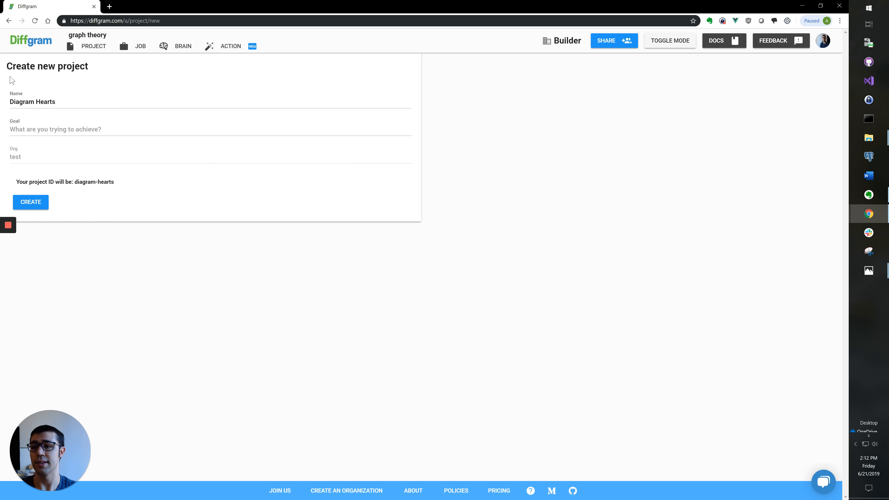
Step: Enter the goal 'Place hearts on diagrams' and create the Diagram Hearts project
click(74, 102)
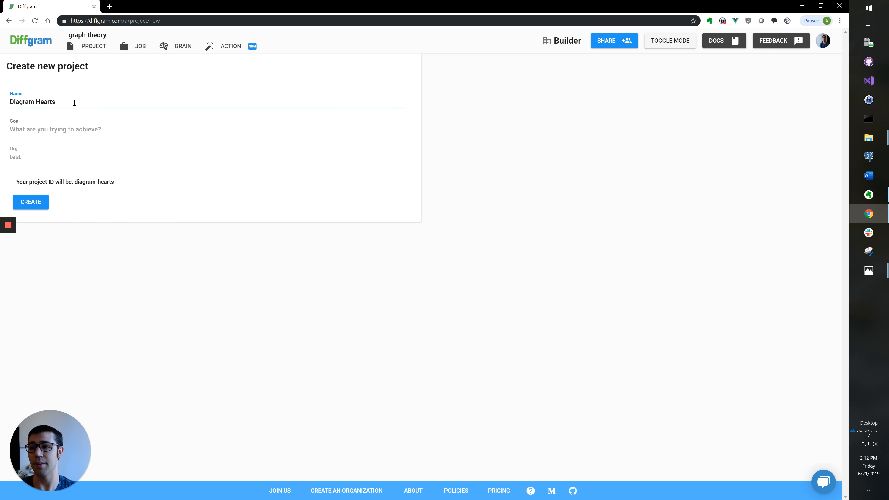
click(76, 131)
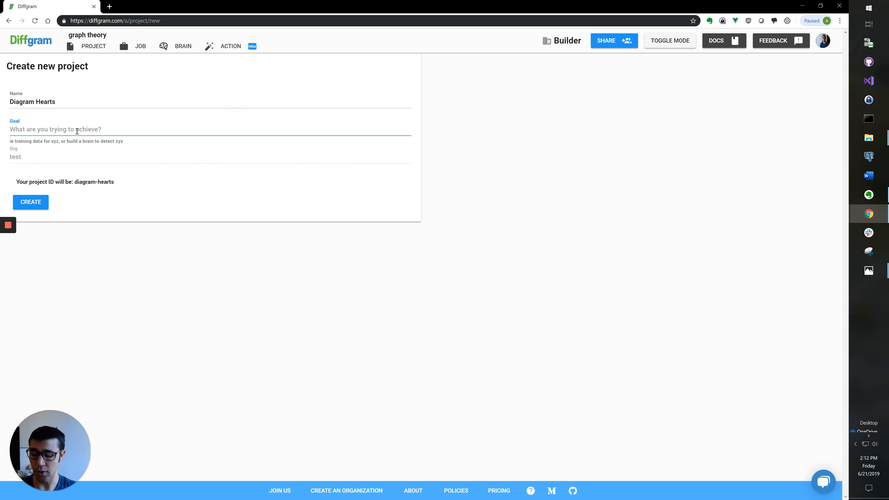
text(Plac)
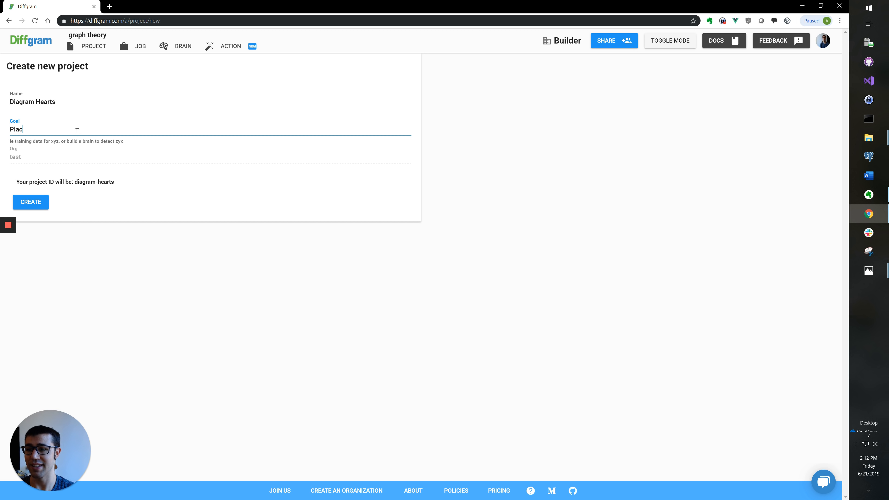
text(e hearts on diagrams)
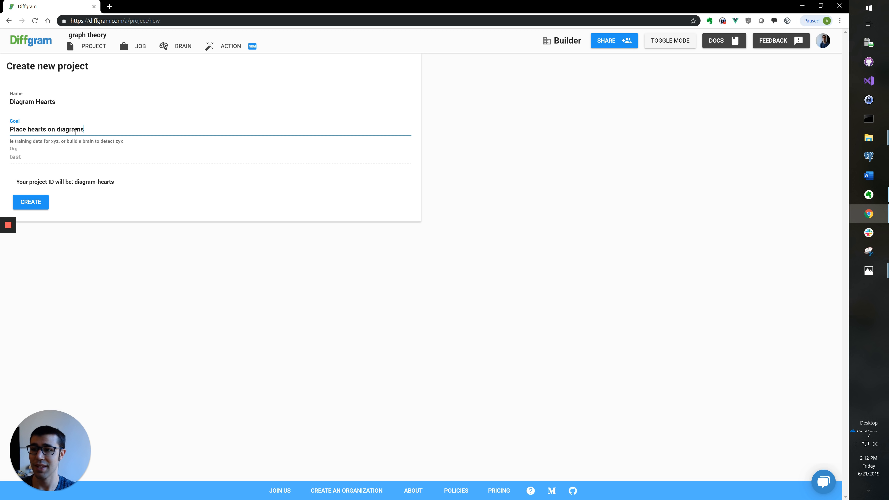
click(39, 202)
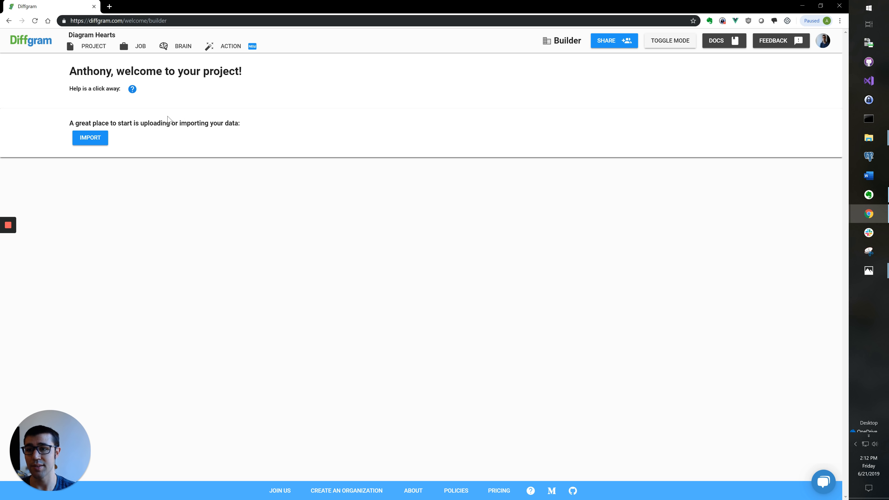
Step: Drag the book-page photos from File Explorer into the upload area and refresh the processed list
click(101, 141)
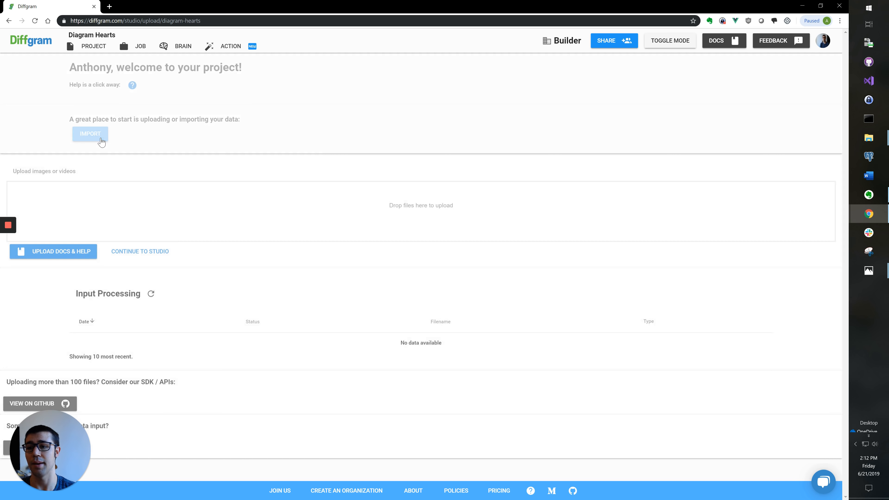
click(869, 138)
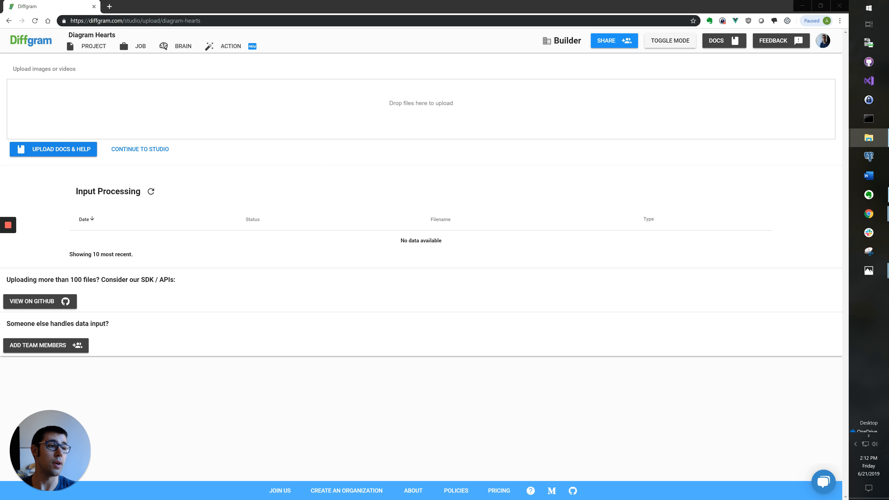
drag(832, 159, 440, 114)
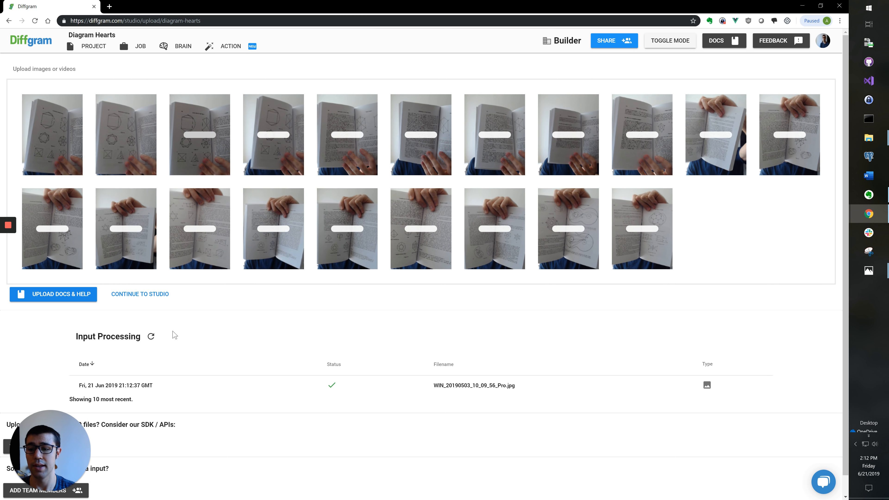
click(153, 338)
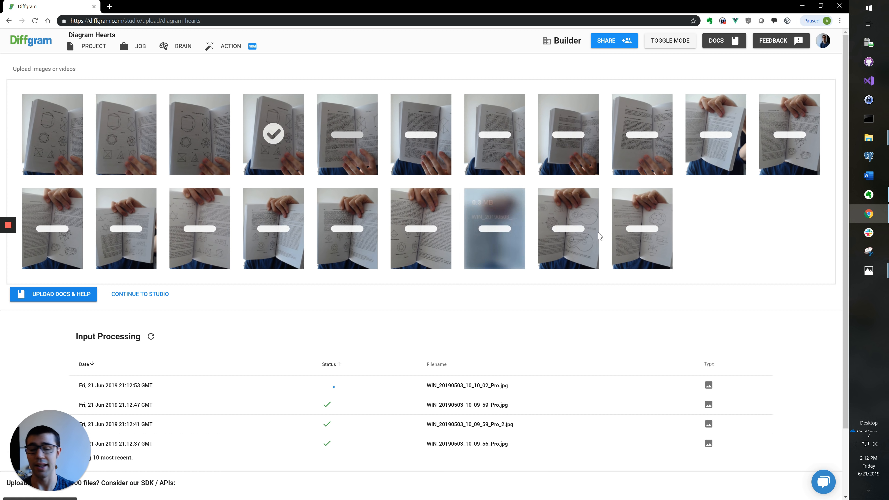
key(alt+Tab)
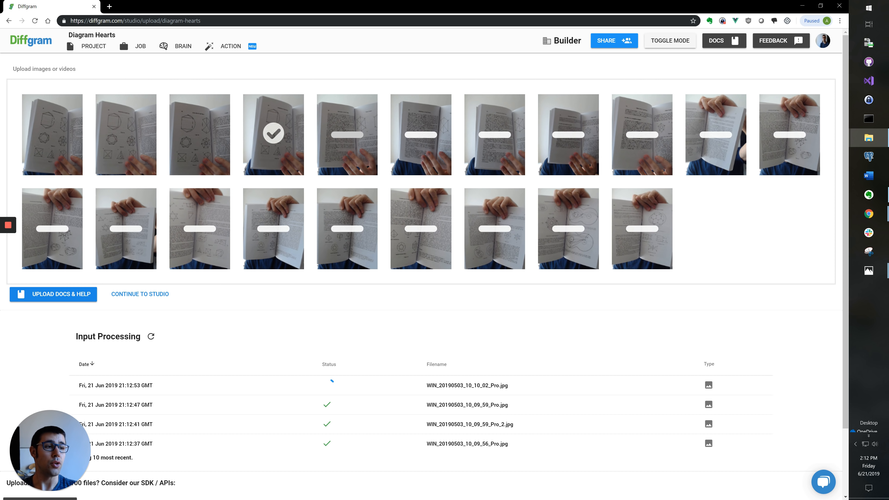
key(alt+Tab)
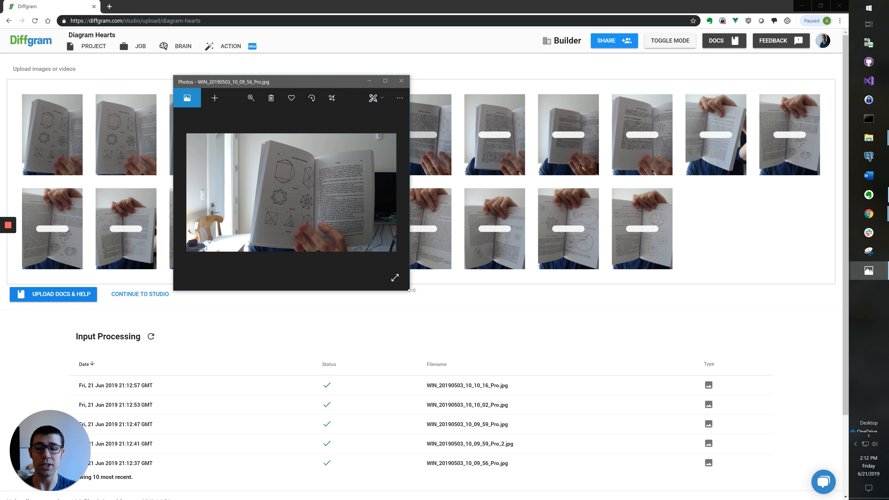
Step: Resize and reposition the Photos viewer, browse a few book photos, then minimize it
drag(410, 291, 580, 432)
drag(469, 86, 689, 124)
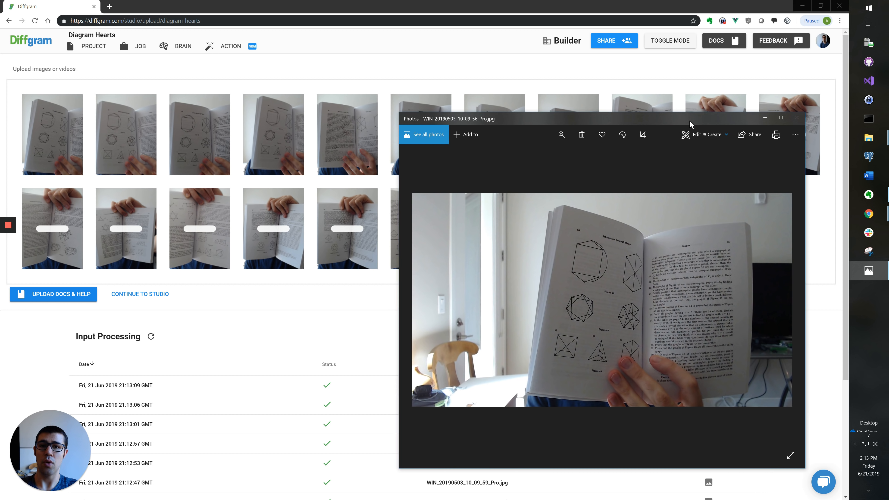
drag(689, 120, 493, 307)
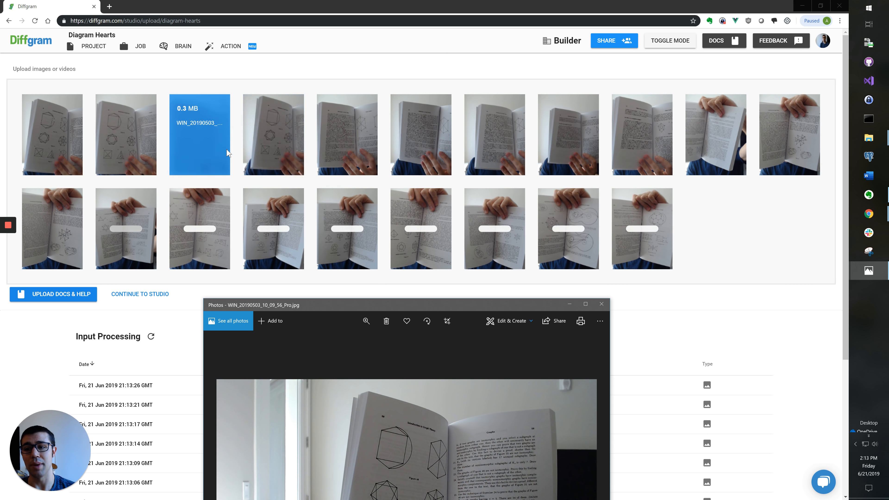
drag(362, 306, 338, 115)
key(Right)
key(Right)
key(Right)
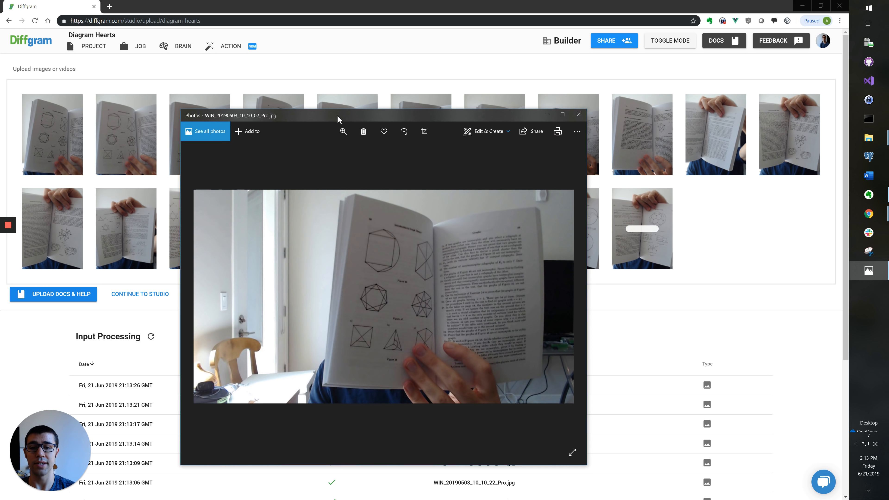
key(Right)
key(Right)
key(Right)
key(Right)
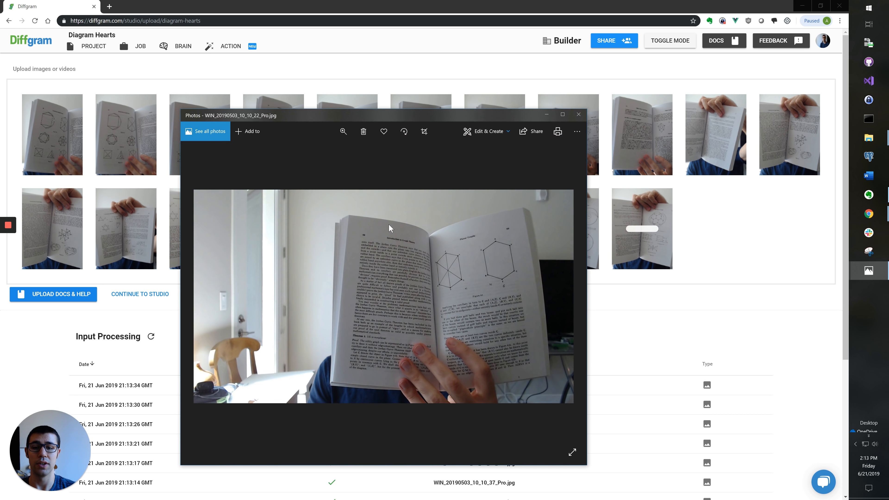
key(Left)
key(Left)
key(Left)
key(Left)
key(Left)
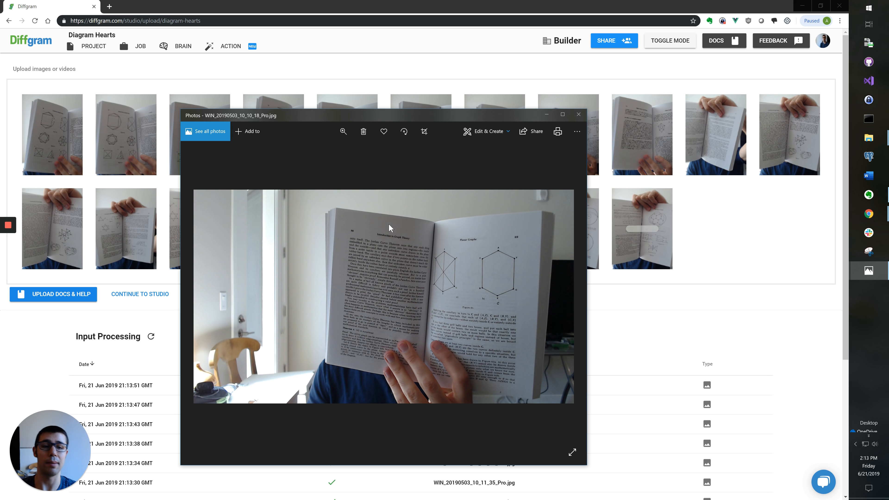
click(547, 115)
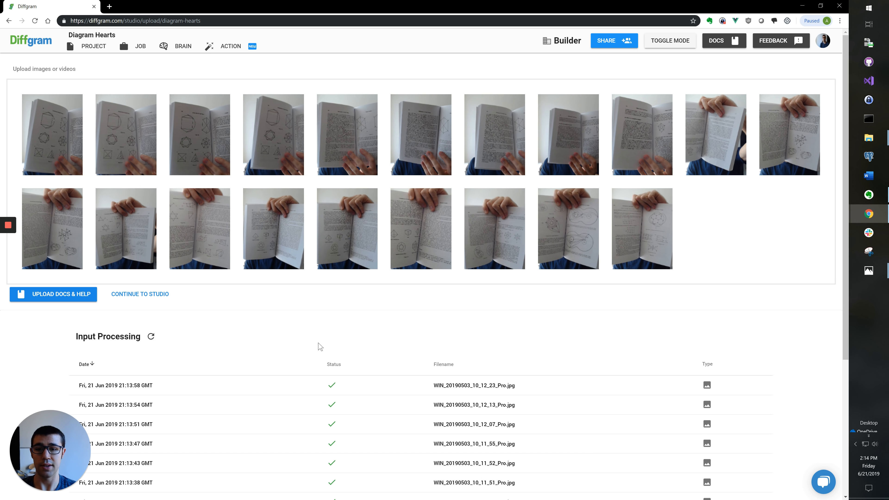
Step: Enter the annotation studio and create a bright green label named 'Diagram'
click(140, 296)
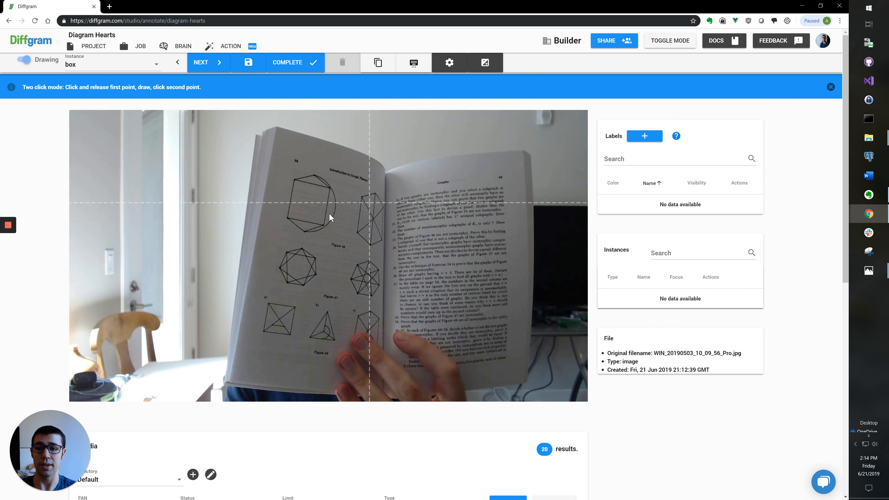
click(274, 137)
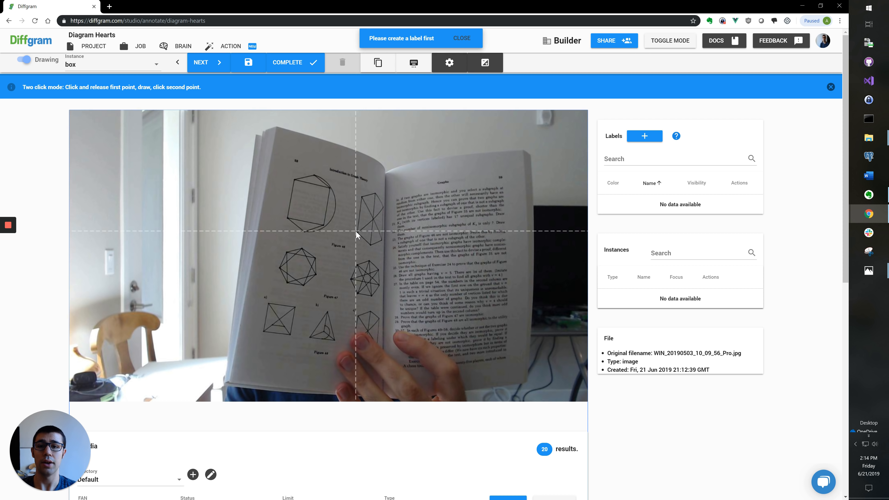
click(644, 136)
text(Diagram)
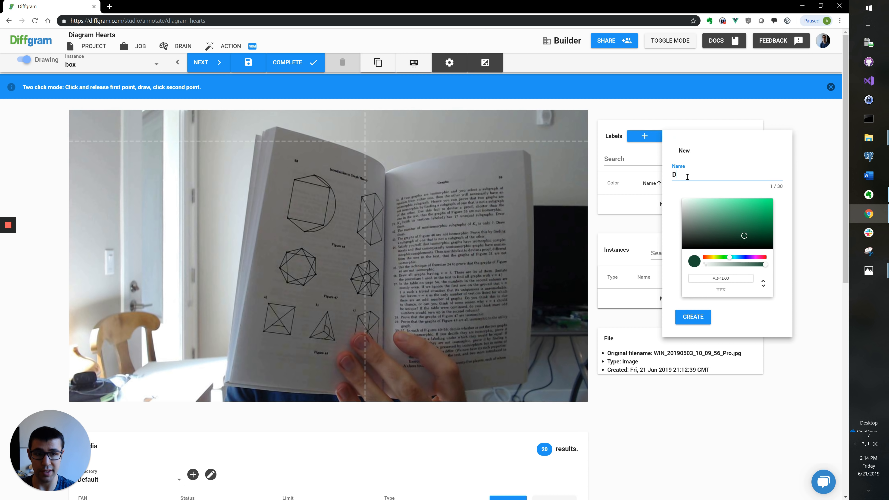
click(768, 205)
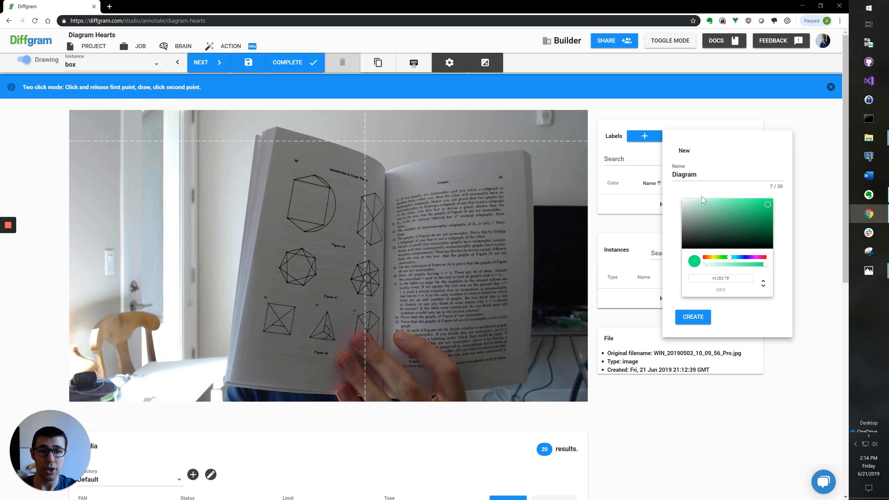
drag(712, 178, 654, 199)
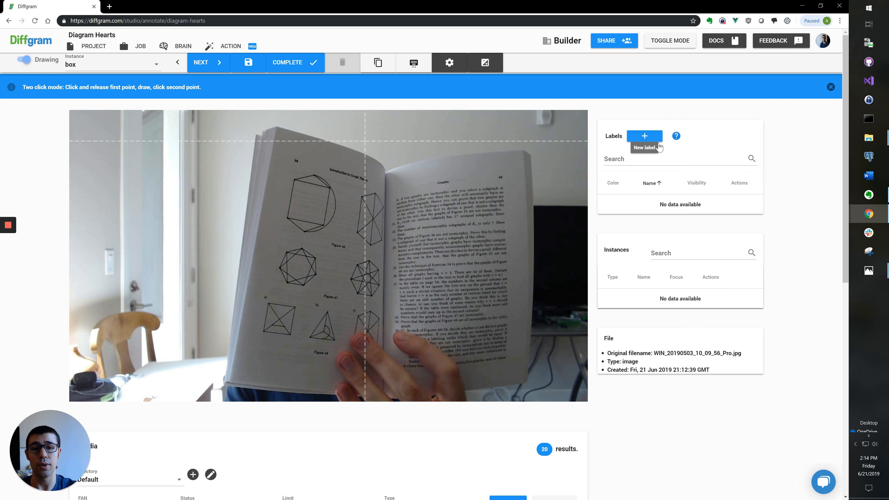
click(644, 138)
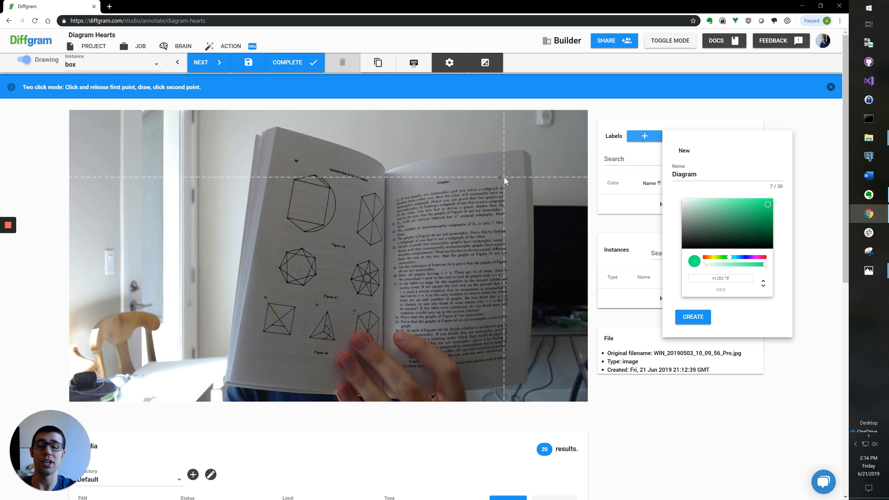
scroll(504, 176, up, 5)
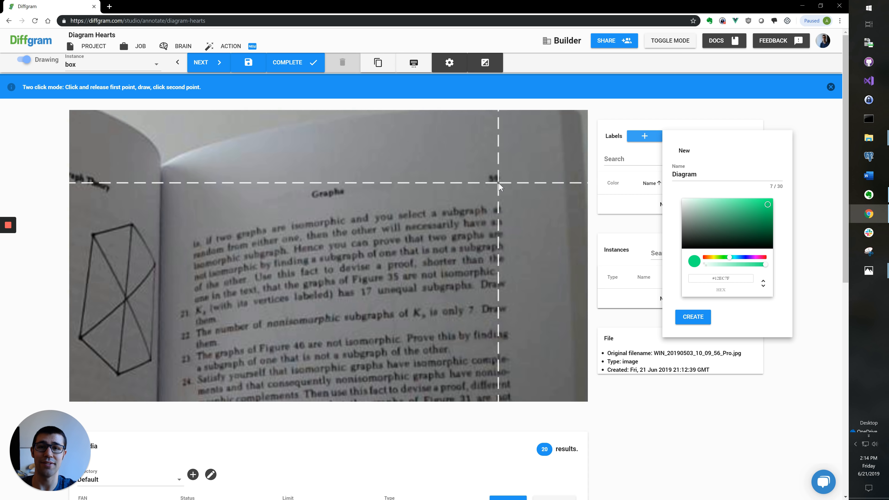
scroll(498, 183, down, 5)
click(709, 180)
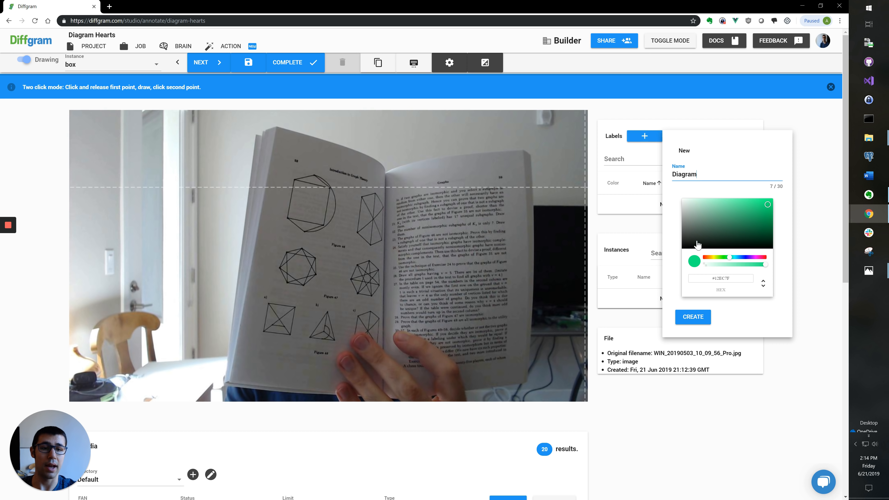
click(702, 321)
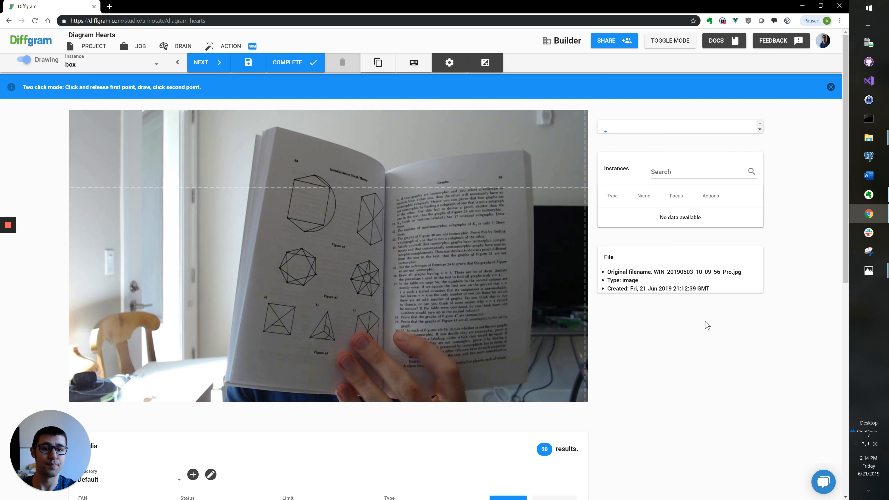
click(650, 235)
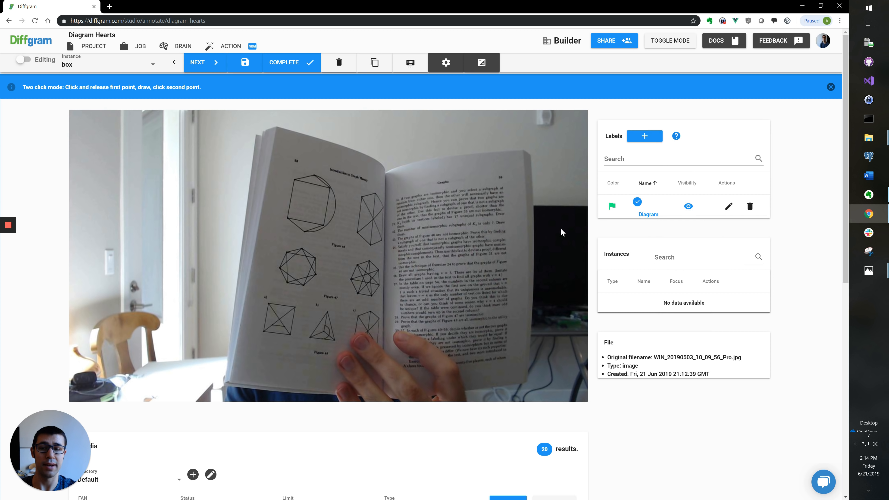
Step: In box drawing mode, box the top-left, tall right, heptagon and star figures
scroll(308, 195, up, 5)
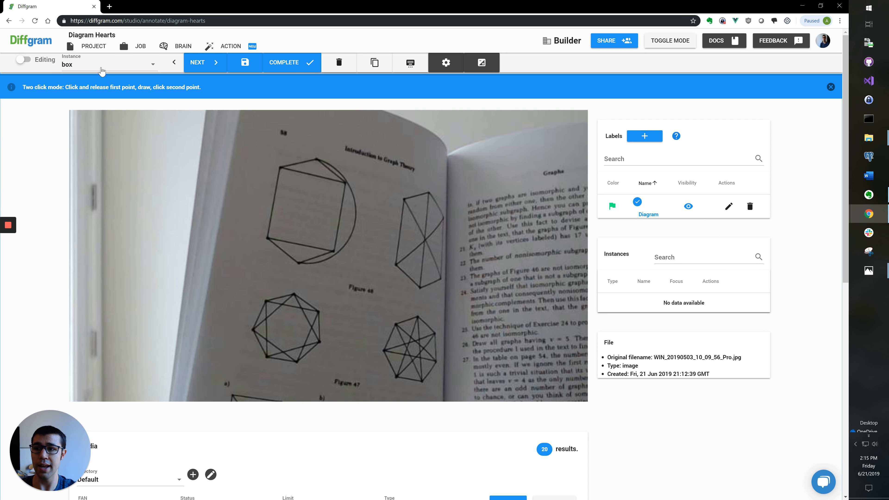
click(91, 66)
click(99, 90)
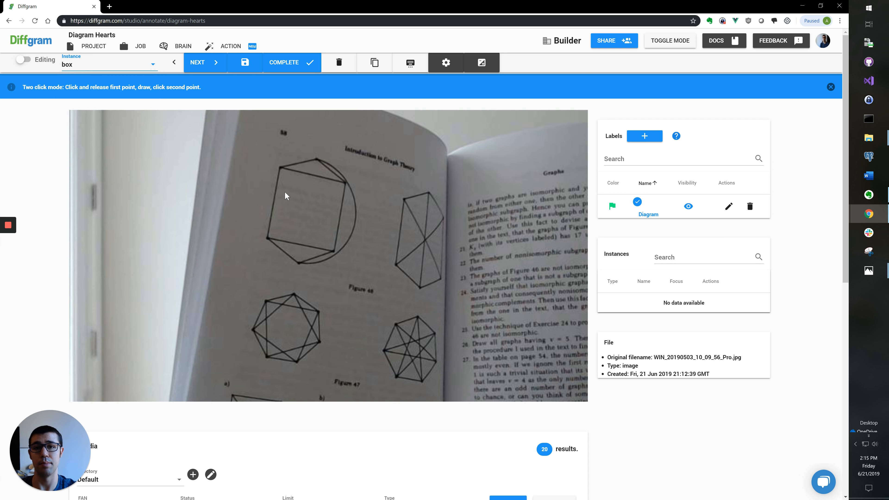
key(d)
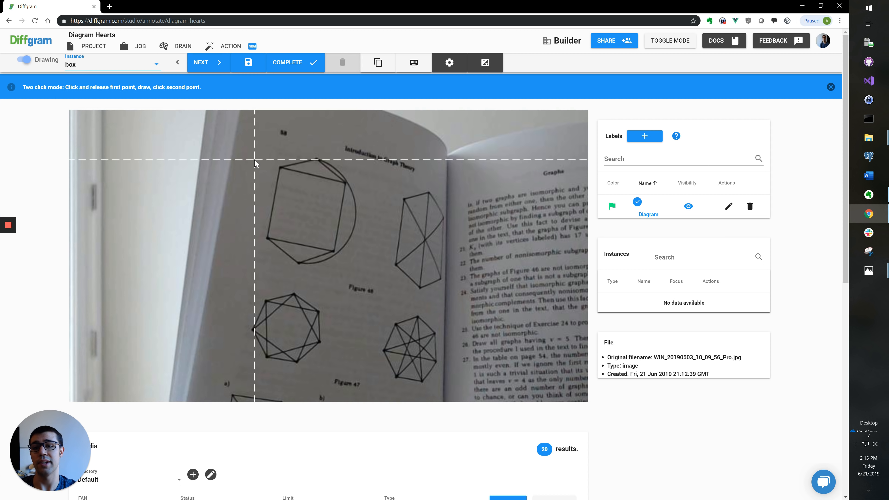
click(256, 152)
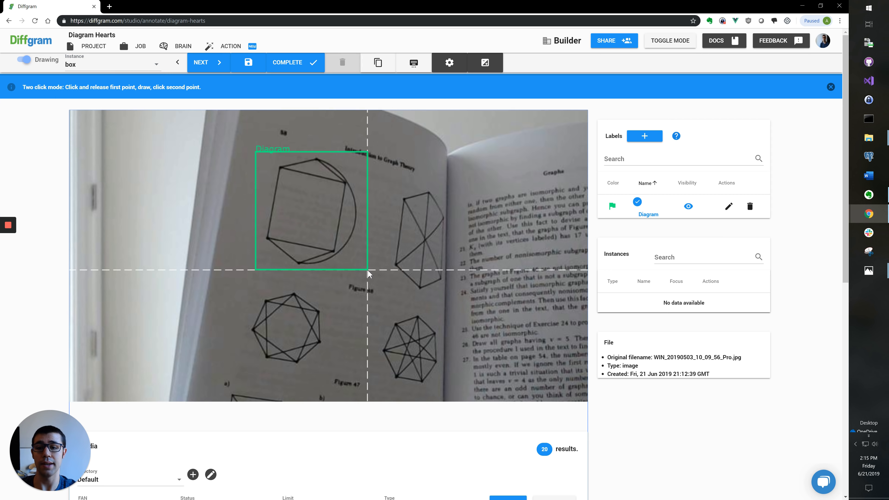
click(363, 268)
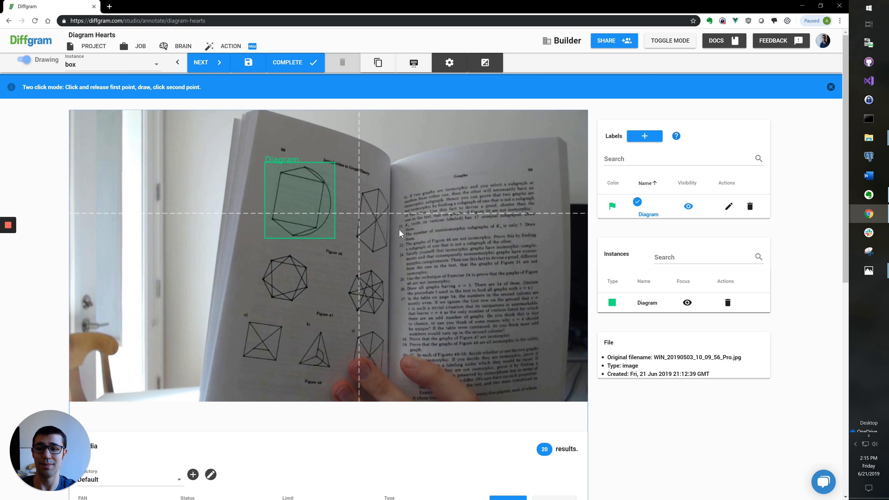
click(350, 186)
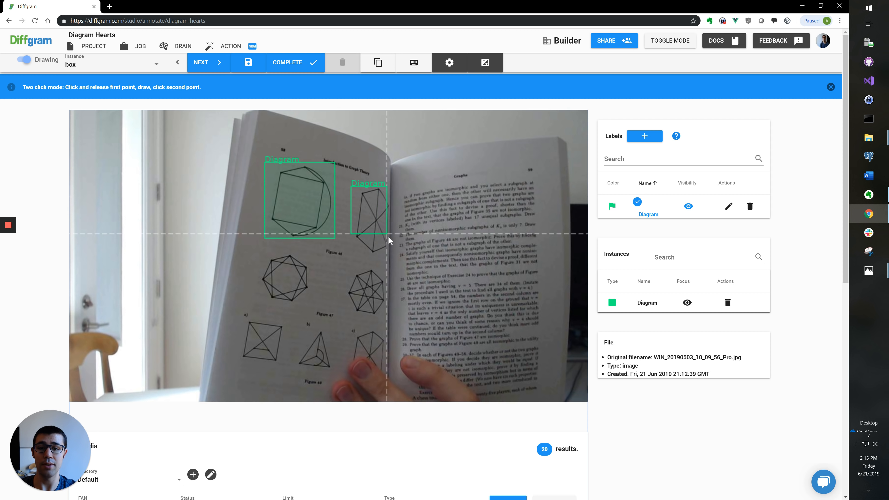
click(391, 252)
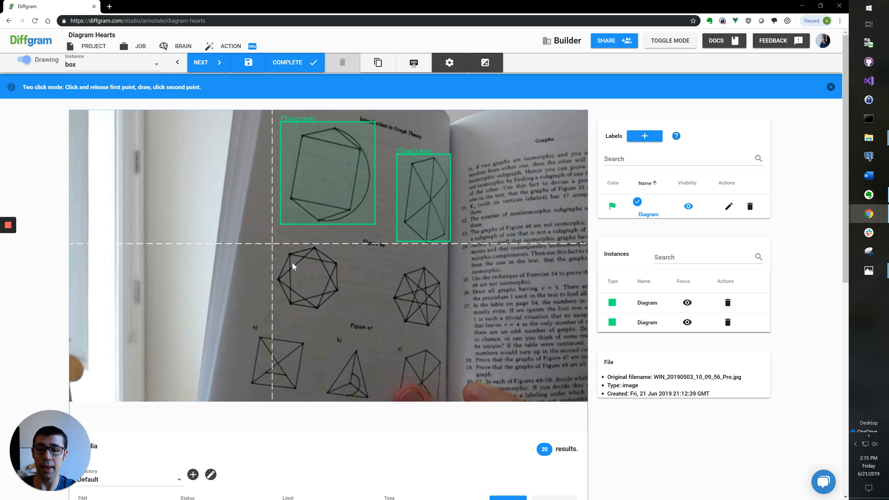
click(272, 243)
click(342, 308)
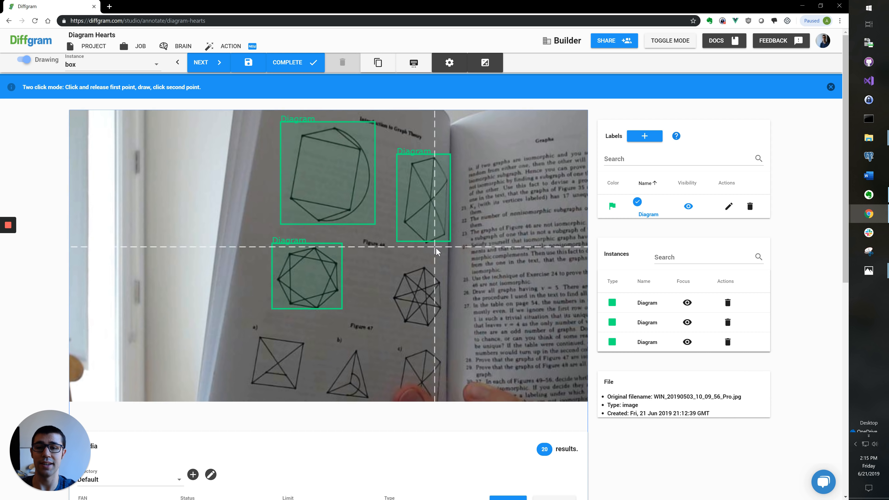
click(333, 254)
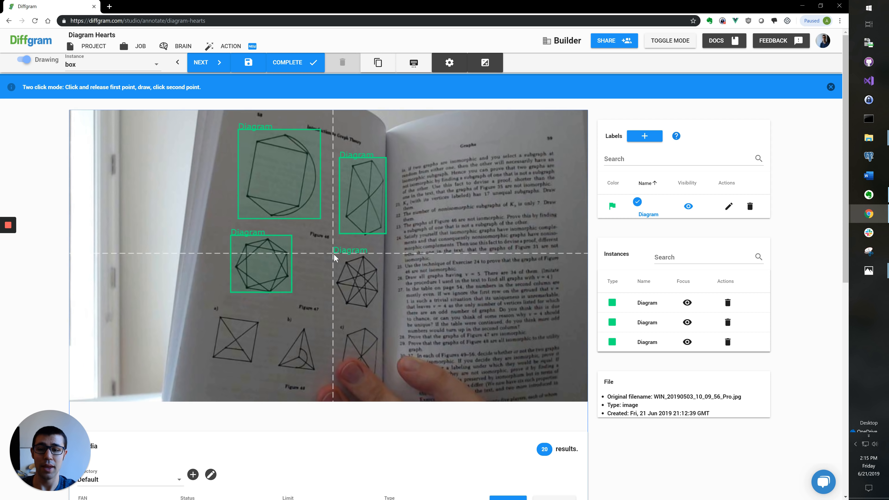
click(378, 308)
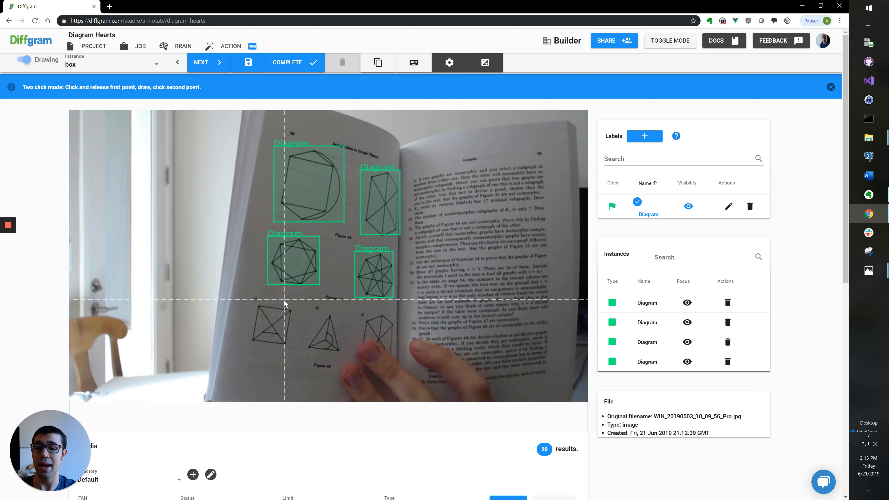
Step: Box the bottom-left square, triangle and bottom-right figures
click(250, 299)
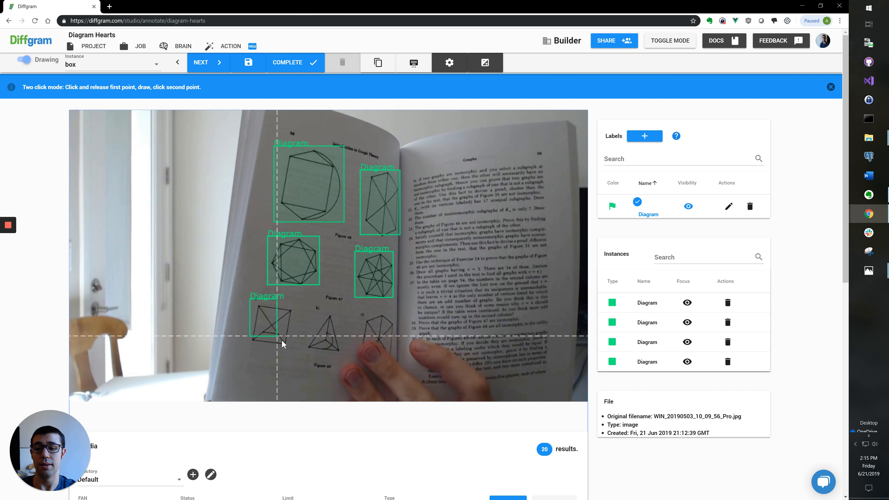
click(294, 348)
click(305, 308)
click(349, 352)
click(363, 314)
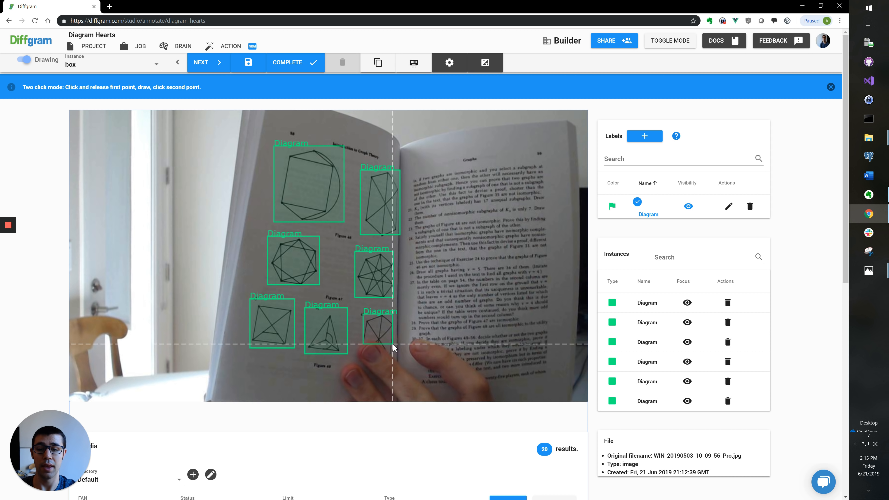
click(393, 344)
Step: Enlarge the bottom-right box to fit its figure, save, and complete the image
scroll(390, 348, up, 4)
key(Escape)
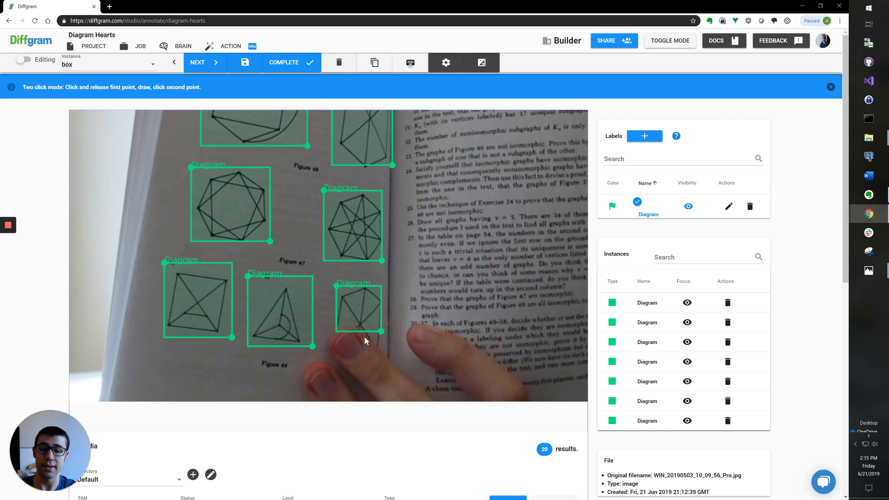
scroll(363, 342, down, 4)
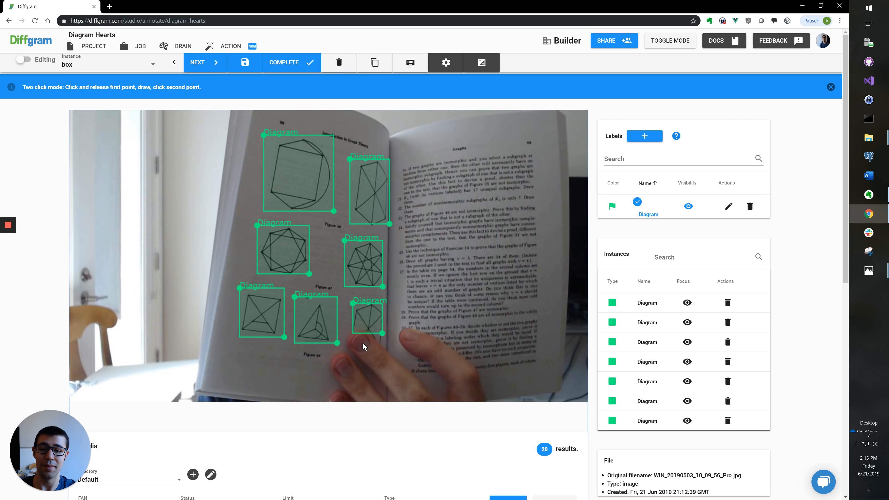
scroll(375, 344, up, 2)
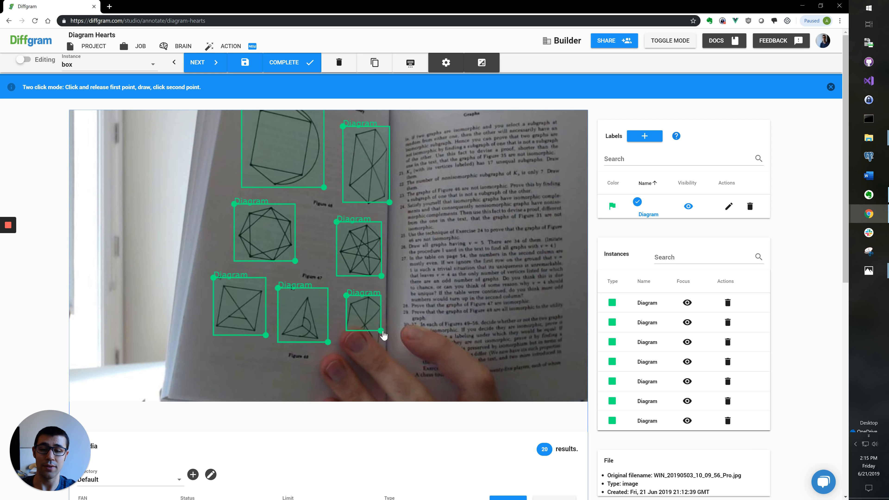
drag(383, 345, 386, 349)
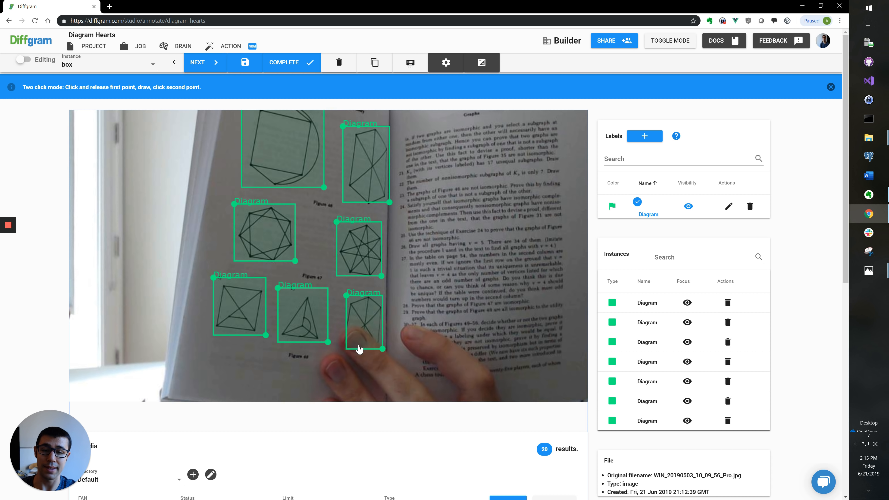
scroll(358, 349, up, 5)
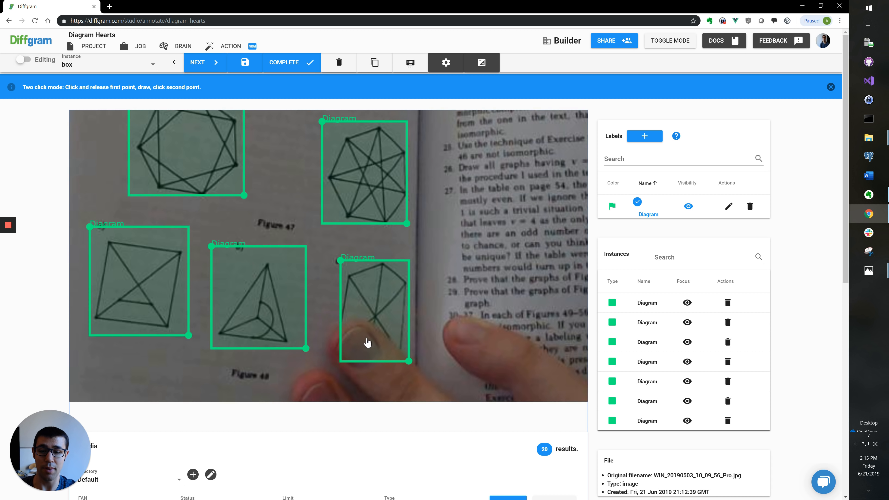
scroll(375, 351, down, 6)
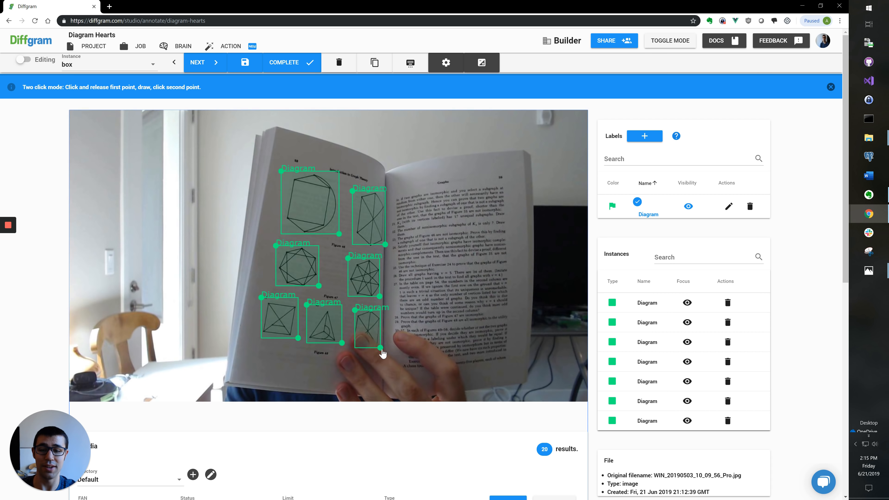
drag(381, 337, 382, 337)
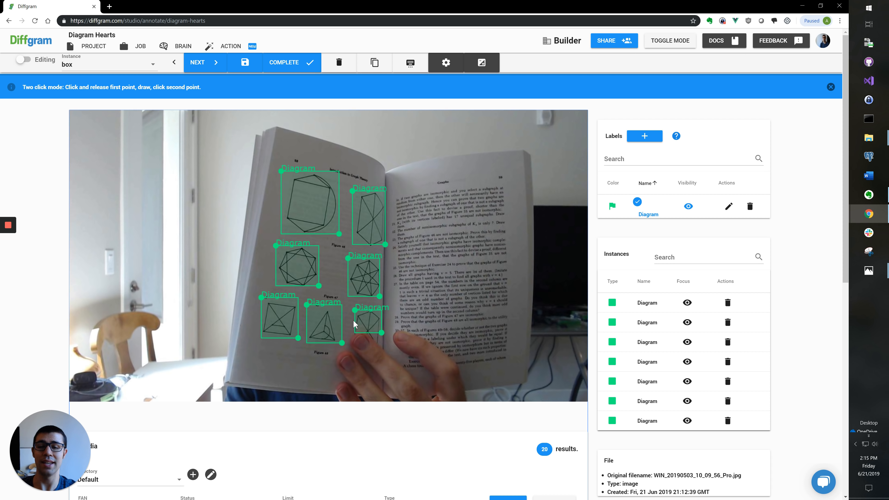
scroll(377, 257, up, 2)
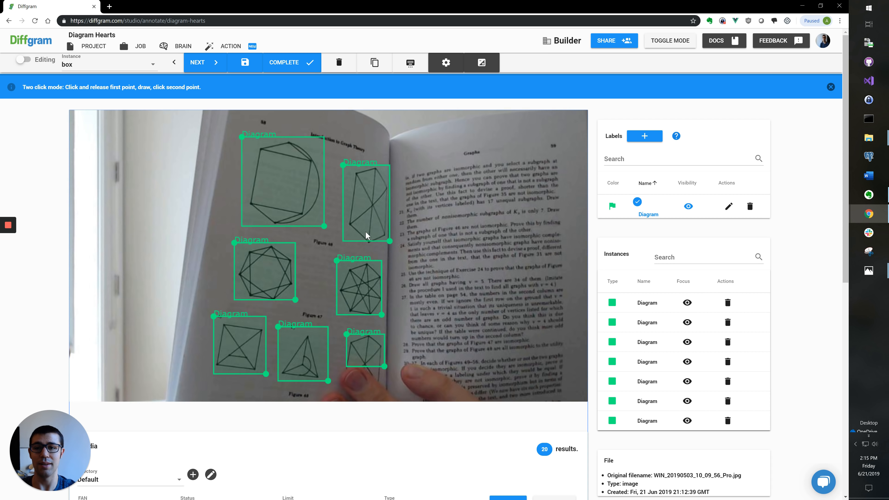
click(245, 62)
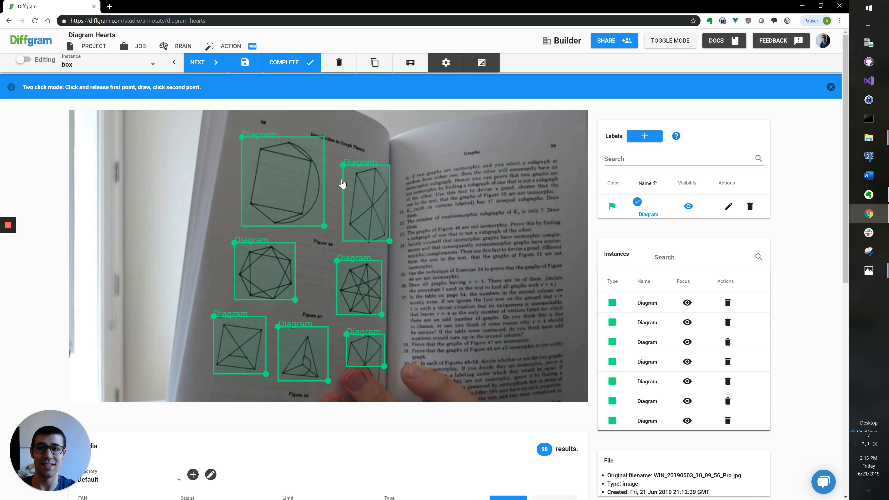
scroll(312, 161, down, 2)
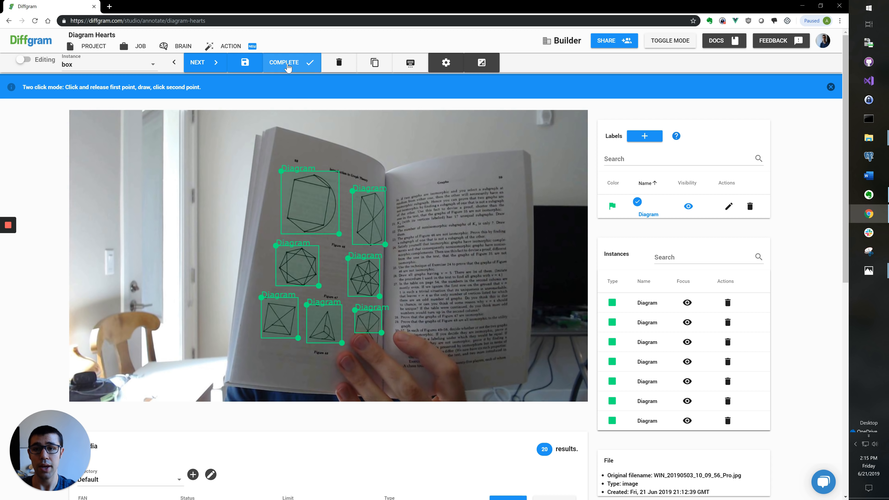
click(288, 64)
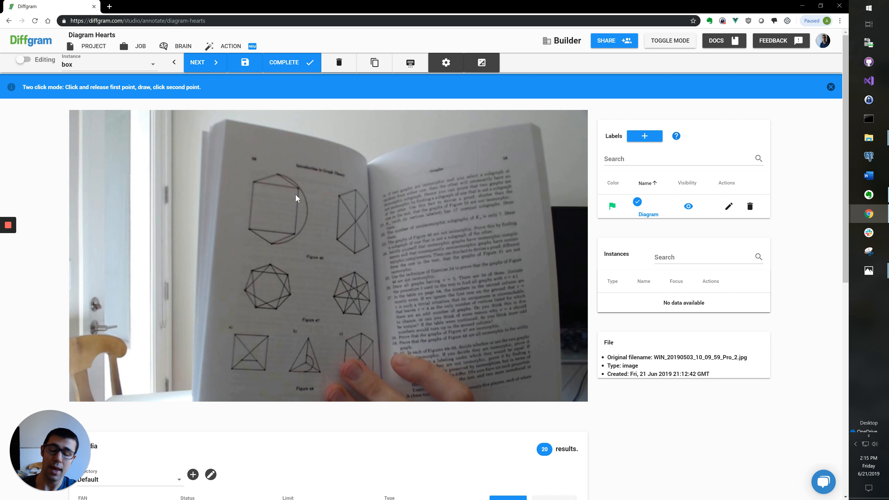
Step: Box the top-left, top-right and heptagon figures on the second photo
key(Escape)
scroll(243, 171, up, 3)
scroll(244, 173, up, 1)
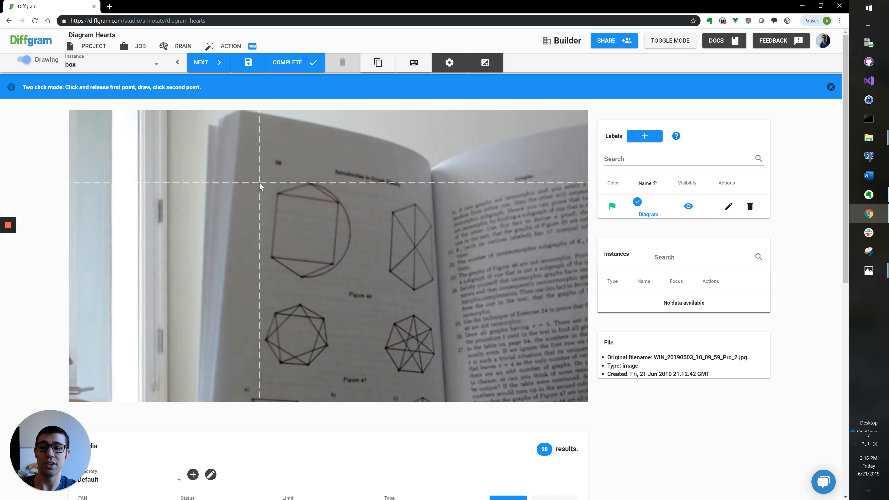
click(269, 183)
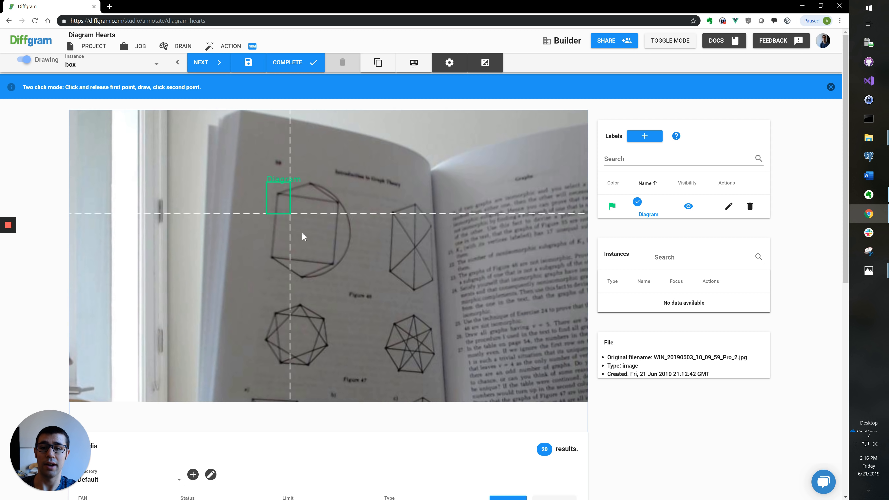
click(350, 277)
click(384, 204)
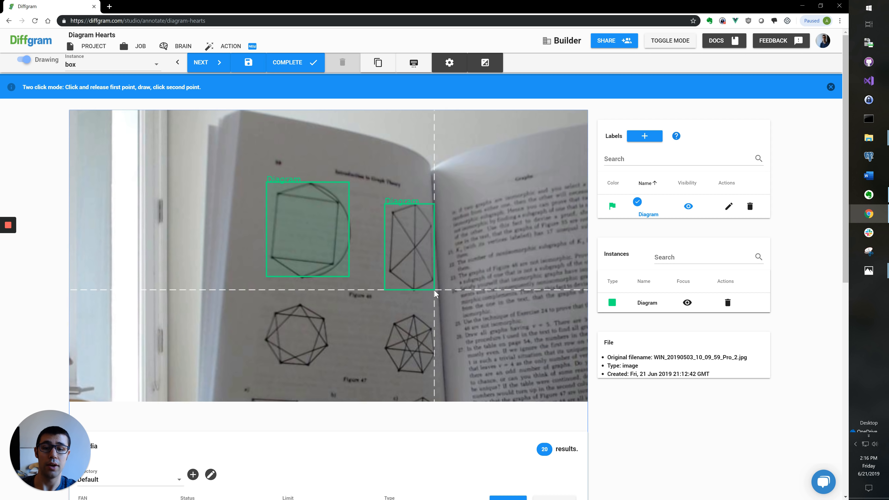
click(435, 290)
click(264, 303)
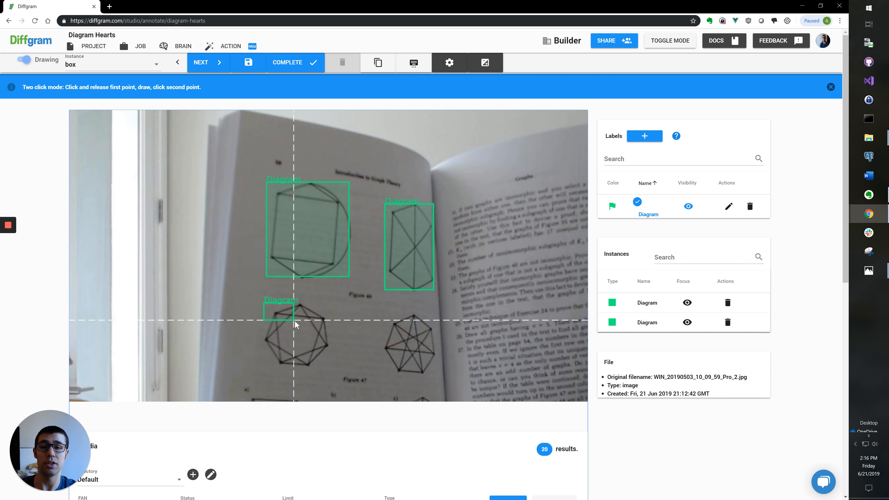
click(331, 365)
Step: Box the star, bottom-left, triangle and bottom-right figures, then complete the image
scroll(371, 346, up, 2)
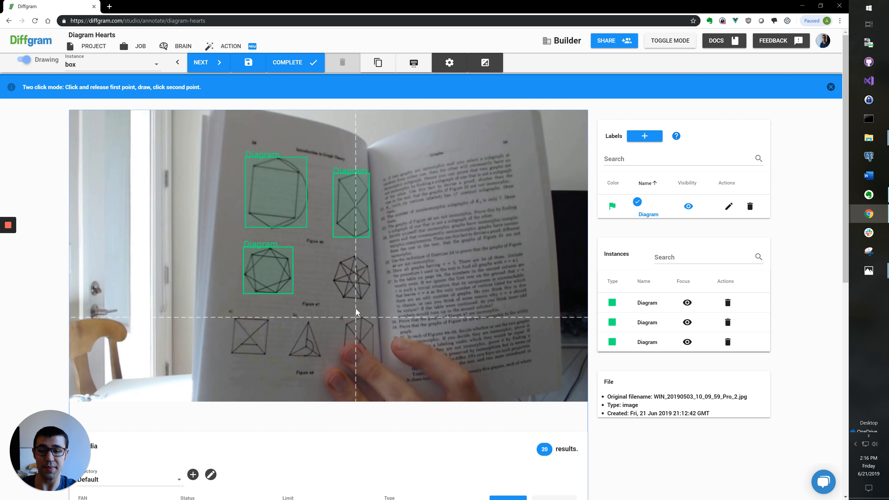
click(318, 223)
click(374, 289)
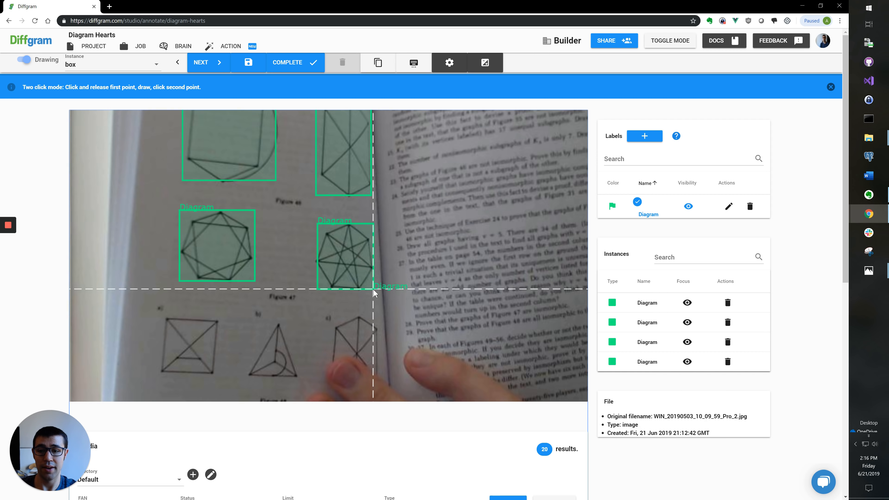
click(214, 373)
click(242, 317)
click(297, 374)
click(335, 315)
click(378, 376)
click(297, 63)
key(Escape)
Step: Box the top-left figure, deleting and redrawing the first attempt
scroll(263, 205, up, 4)
key(Escape)
click(234, 137)
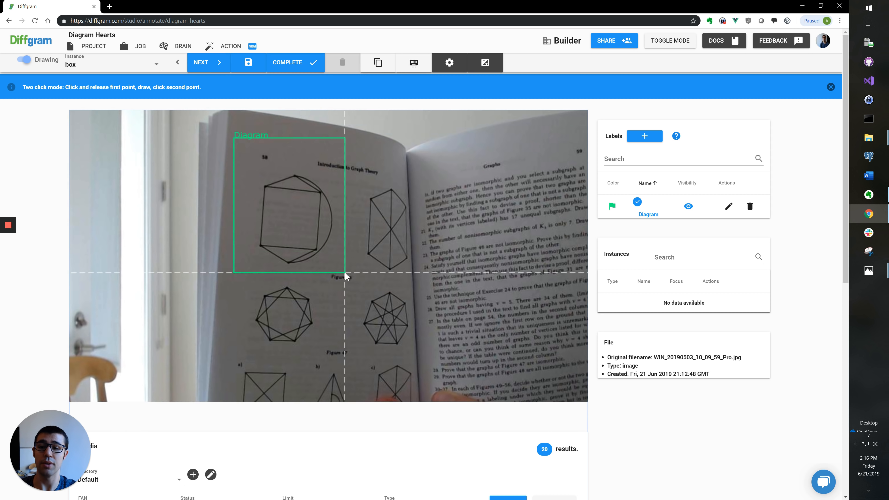
click(349, 273)
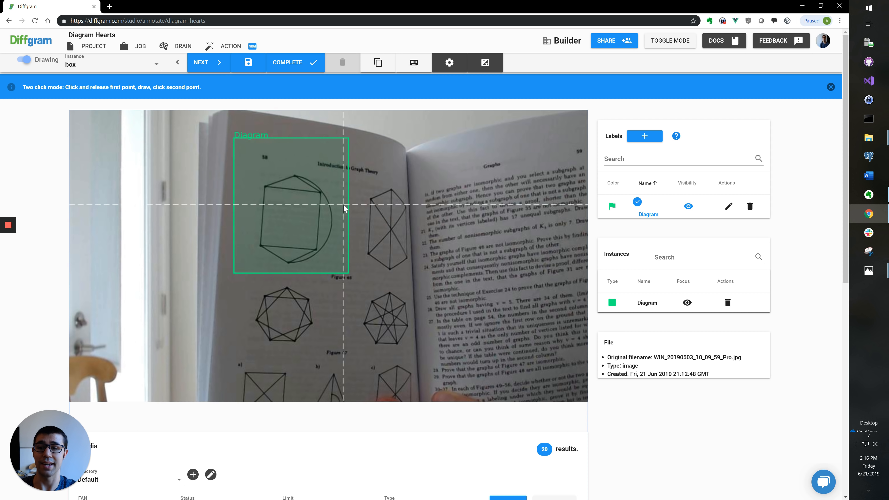
key(Escape)
key(Delete)
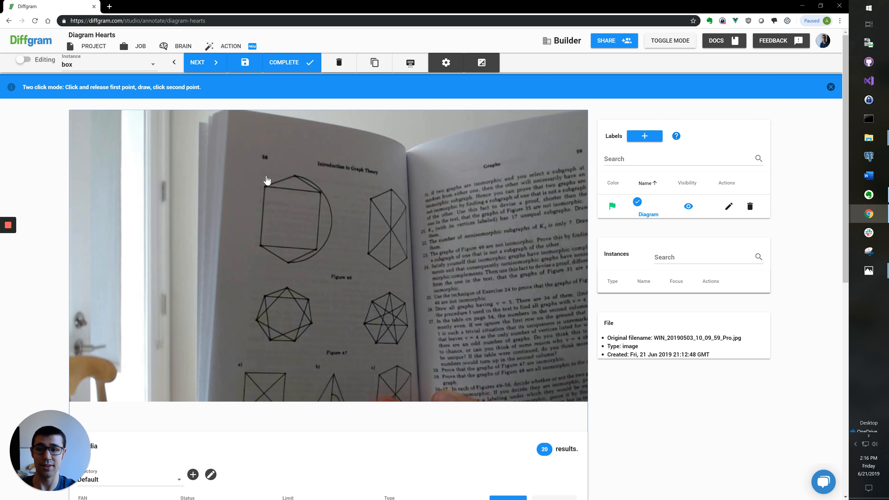
key(Escape)
click(258, 172)
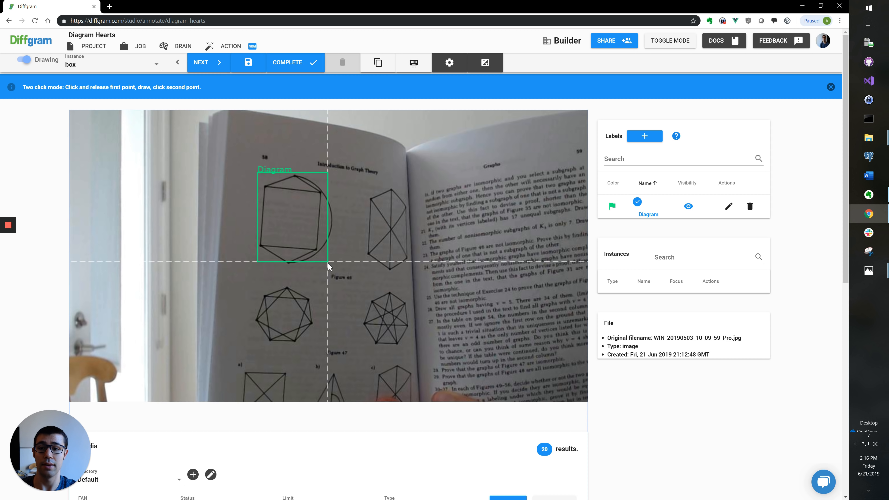
scroll(334, 262, up, 2)
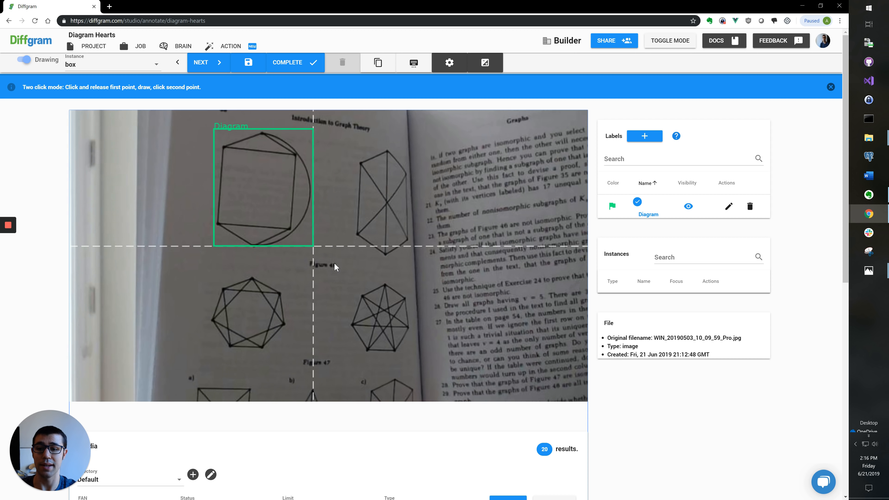
click(320, 247)
Step: Box the upper-right, heptagon and star-shaped figures
scroll(322, 239, down, 2)
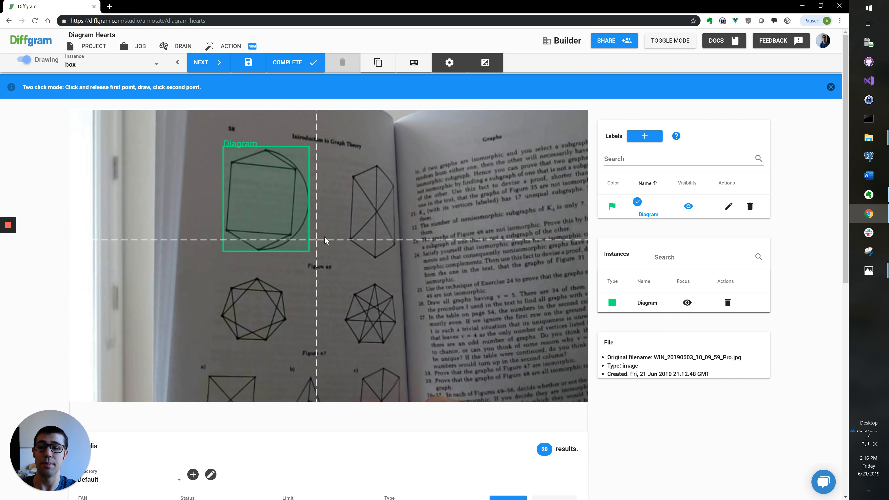
click(338, 185)
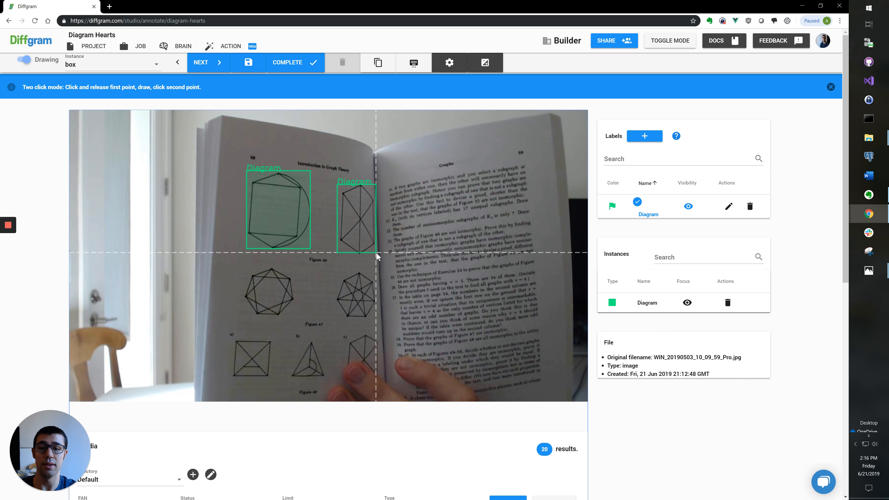
click(375, 252)
scroll(249, 275, up, 2)
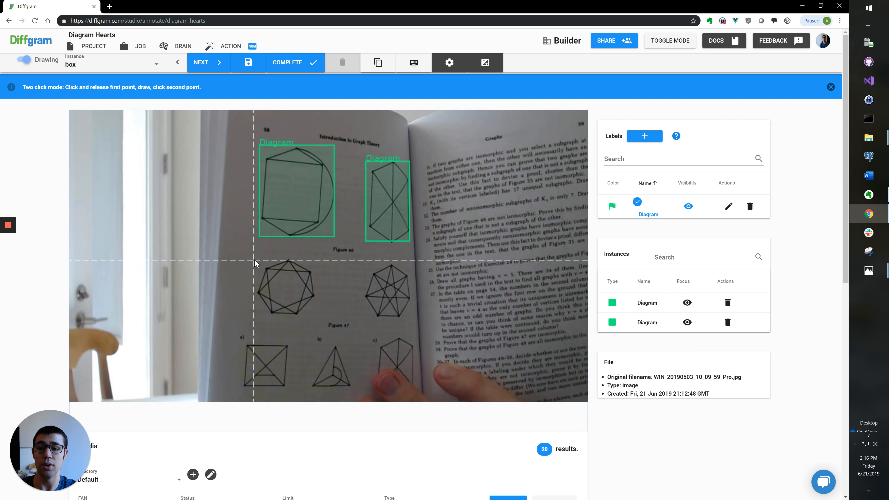
click(258, 260)
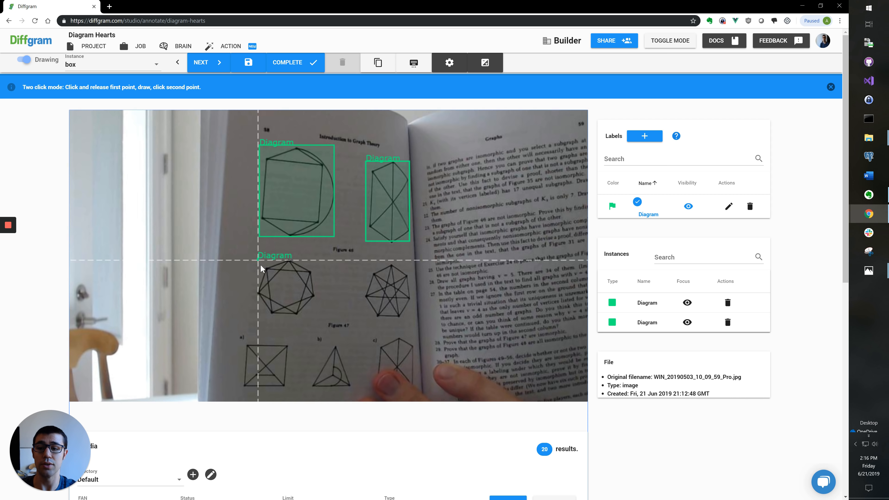
click(314, 315)
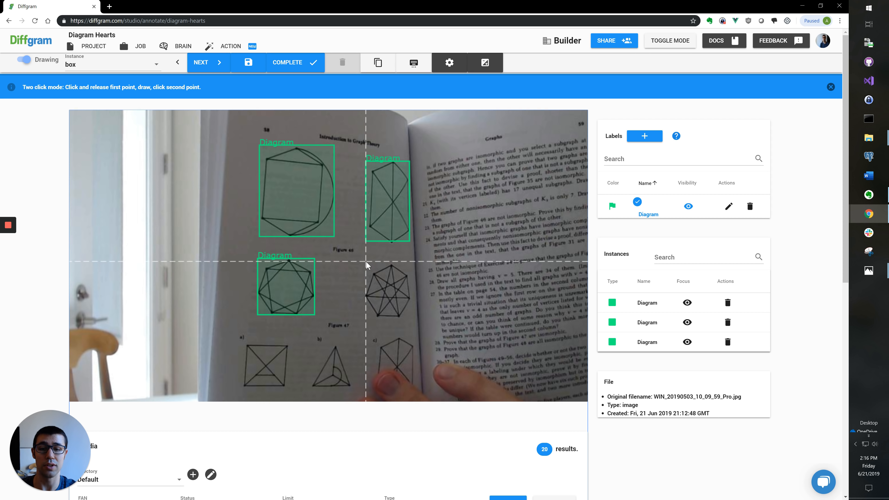
click(365, 262)
click(410, 316)
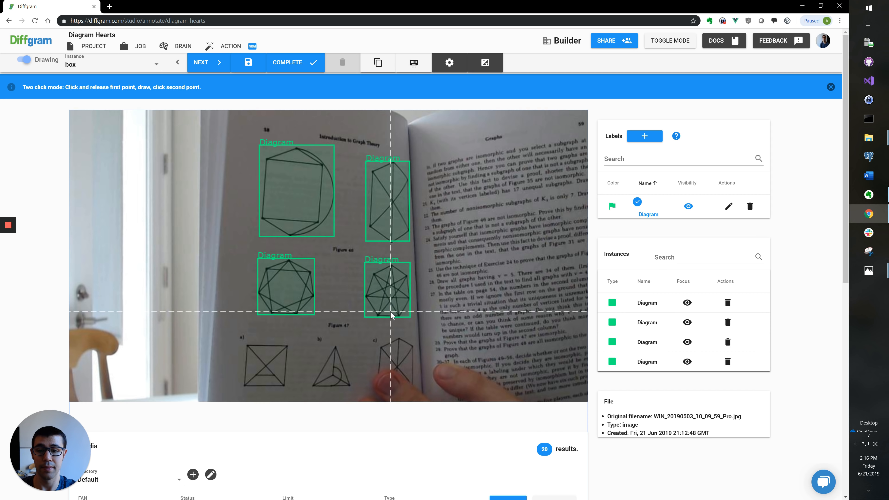
Step: Box figure a), the triangle and the bottom-right figure
scroll(390, 311, down, 2)
scroll(257, 332, up, 2)
click(240, 312)
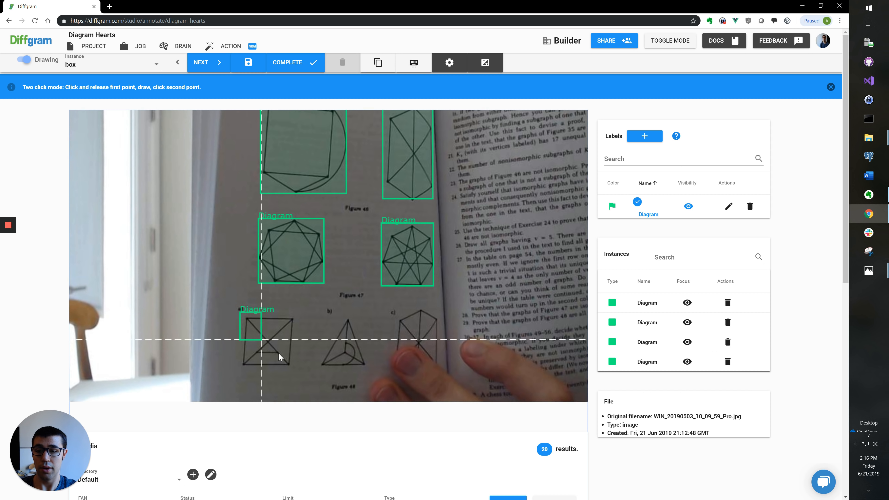
click(295, 366)
click(322, 317)
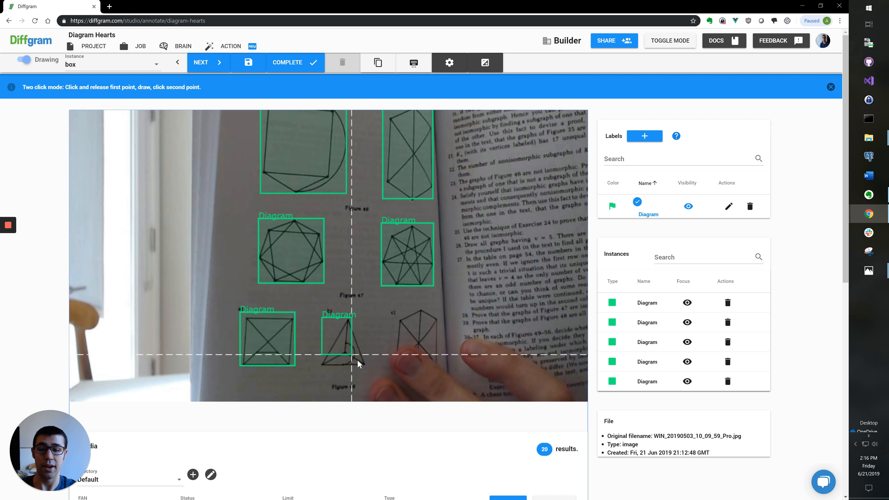
click(367, 368)
click(397, 310)
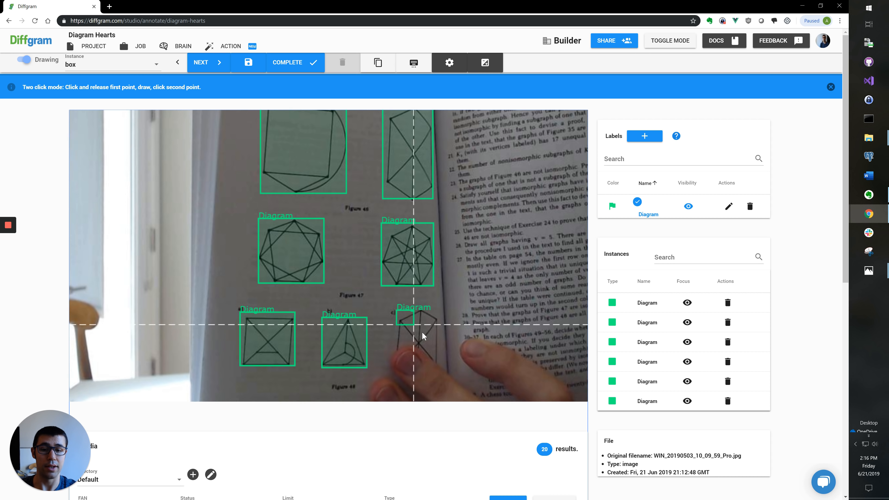
click(436, 341)
Step: Check each Diagram box in focus mode, then show all boxes again
scroll(431, 334, down, 2)
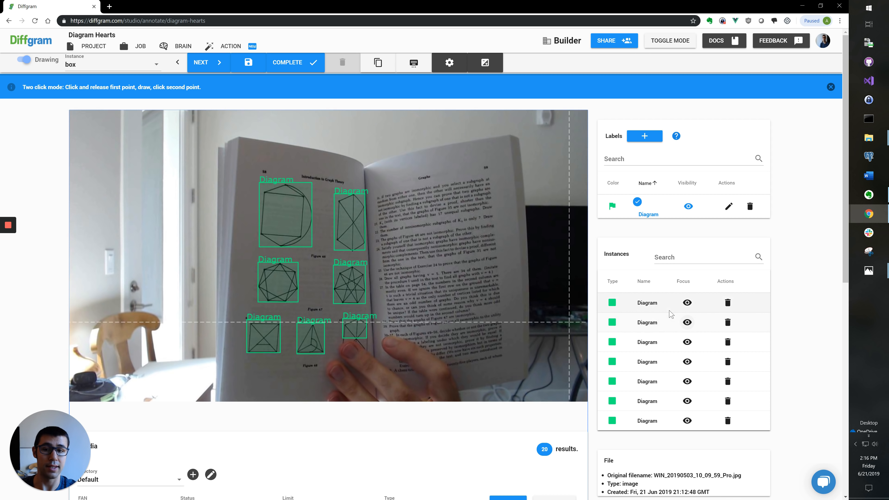
click(687, 303)
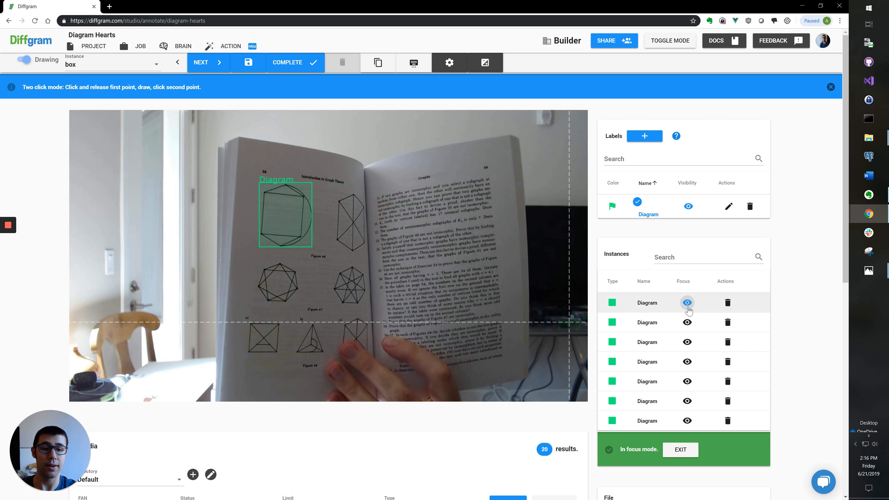
click(687, 342)
click(687, 362)
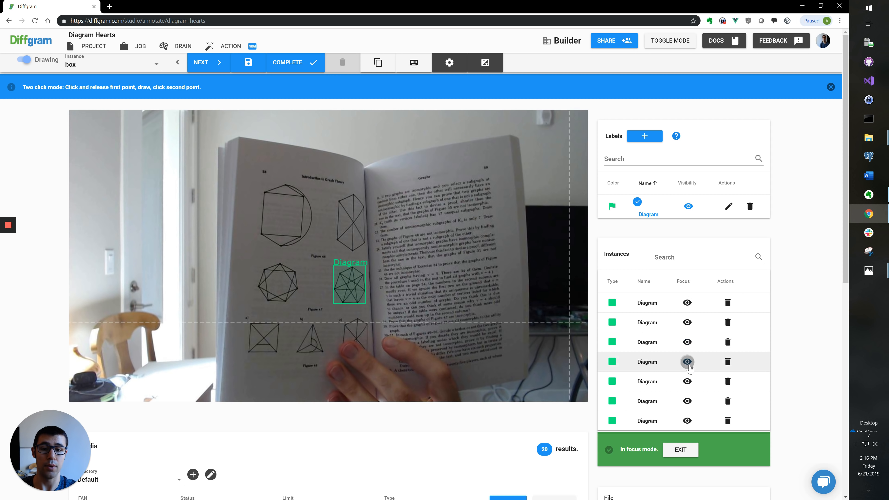
click(690, 384)
click(688, 323)
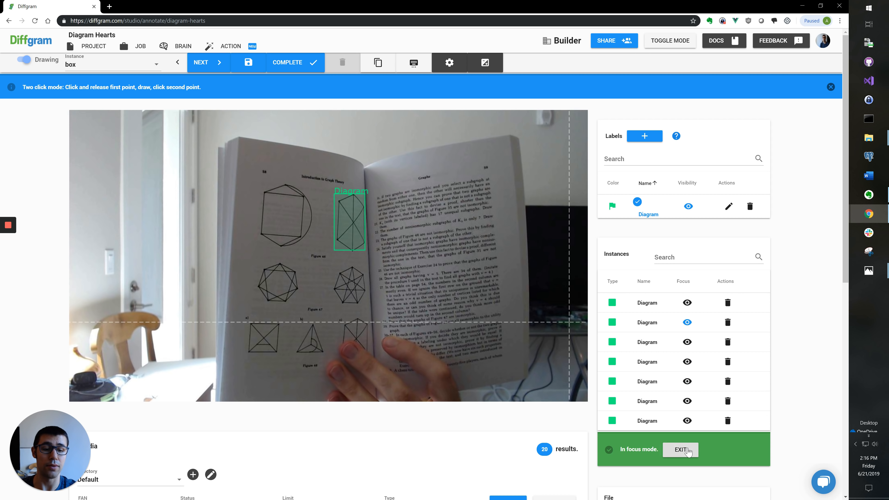
click(681, 451)
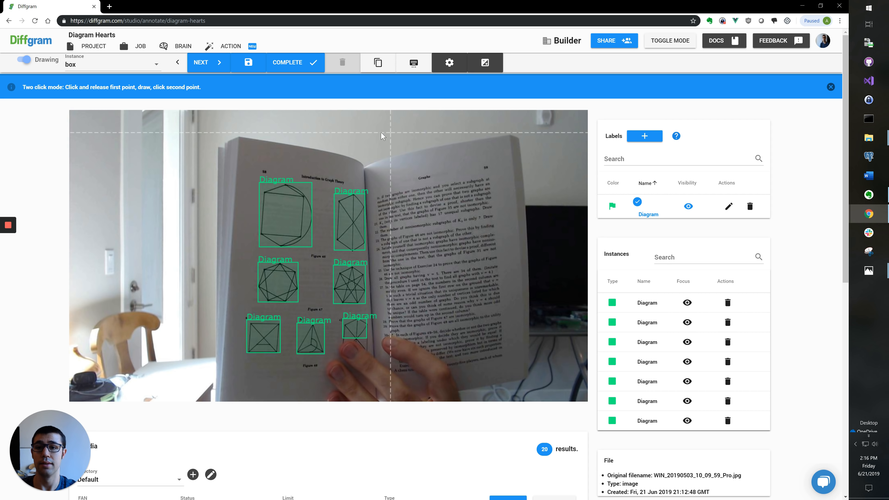
Step: Load the next image and draw Diagram boxes around the top-left, upper-right, heptagon and star figures
key(Right)
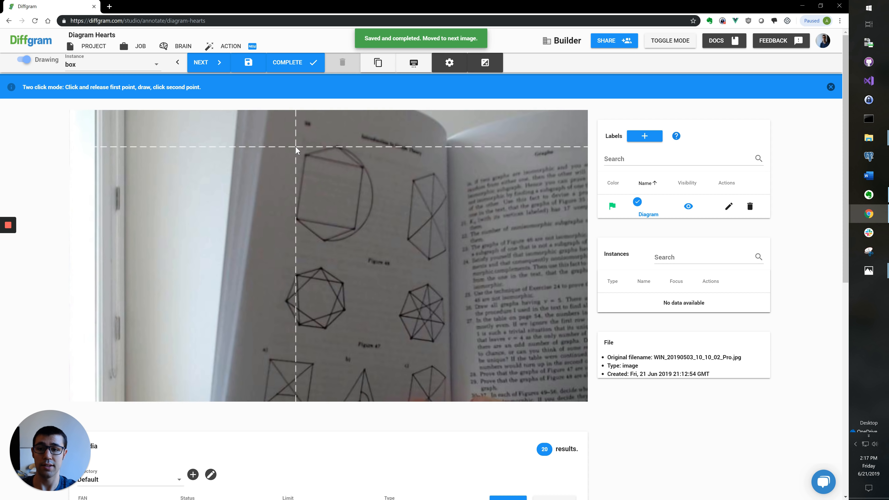
click(293, 144)
click(371, 239)
click(406, 172)
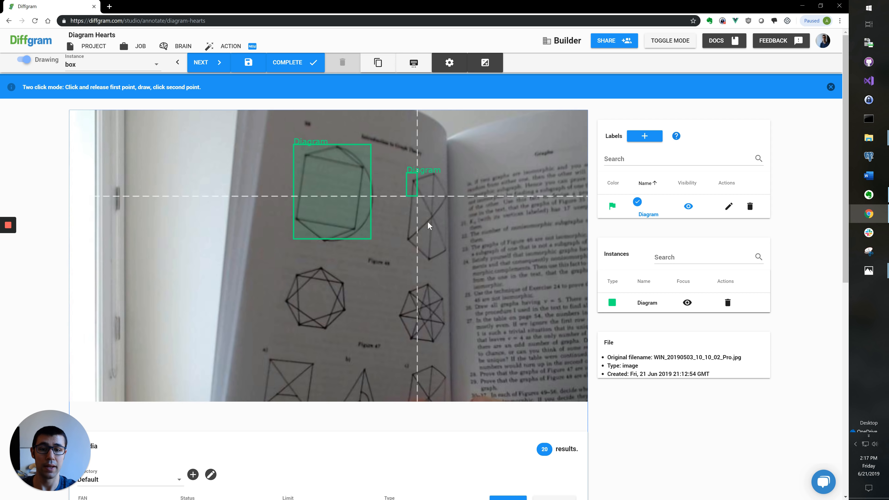
click(450, 258)
click(281, 265)
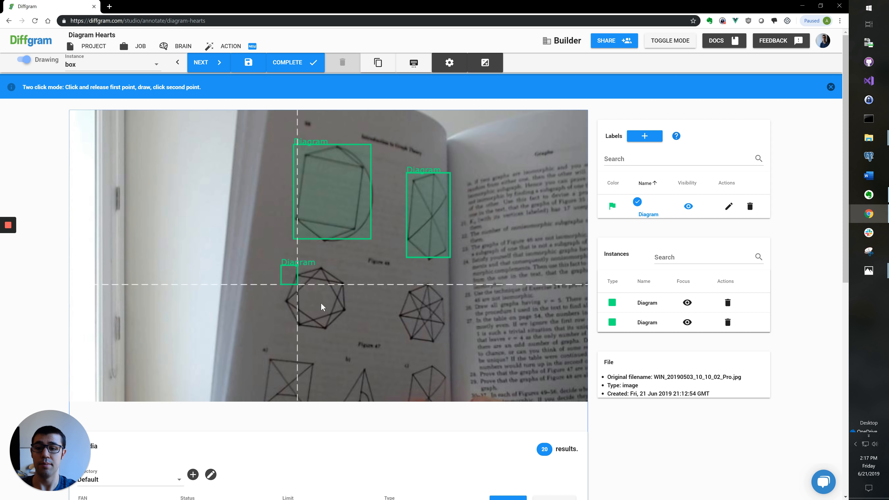
click(348, 330)
click(397, 283)
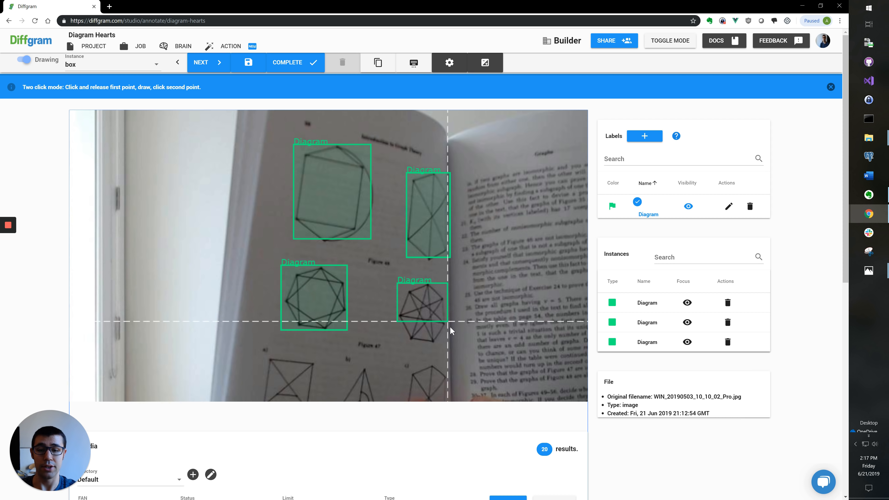
click(447, 332)
Step: Box the square, triangular and bottom-right figures as Diagram
scroll(426, 334, down, 3)
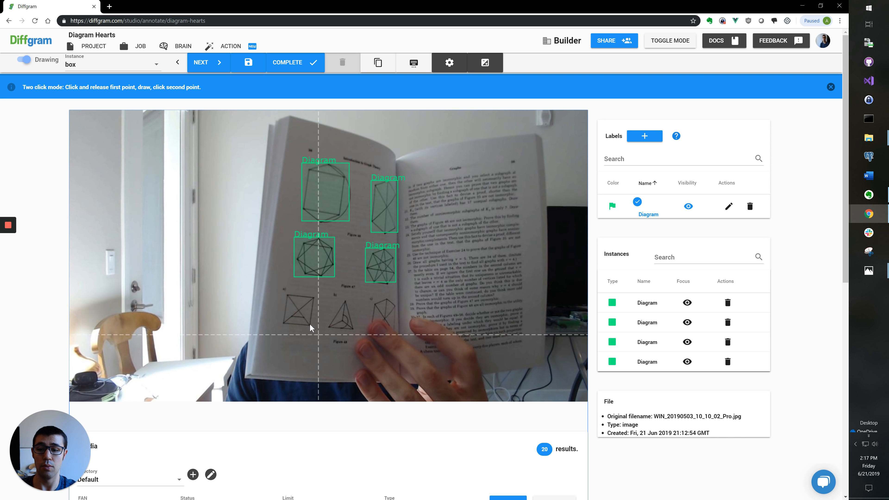
scroll(310, 324, up, 3)
click(276, 287)
click(325, 336)
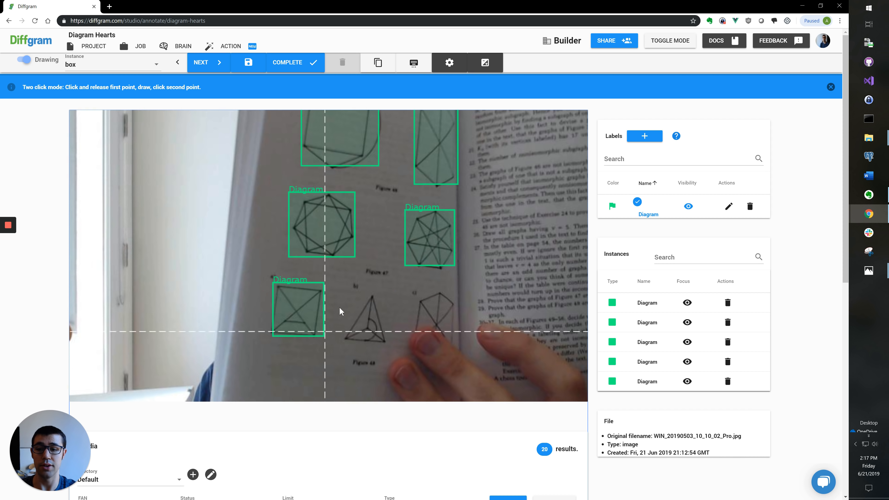
click(347, 293)
click(384, 340)
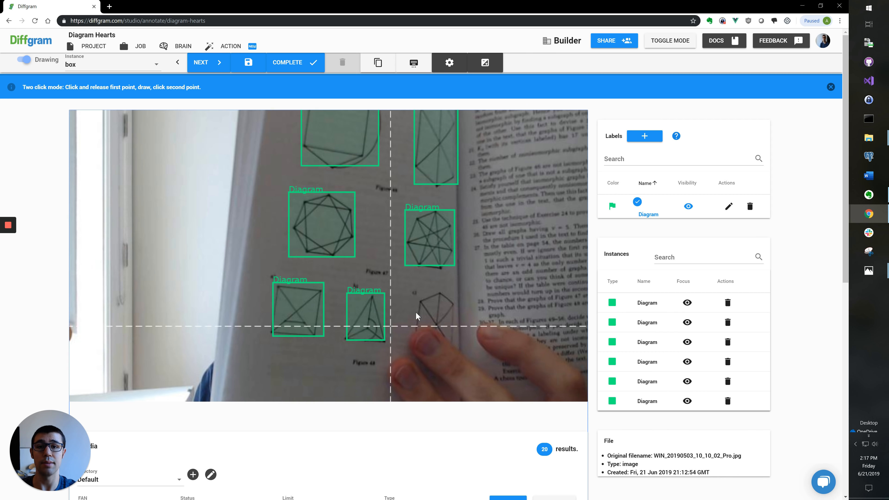
click(454, 325)
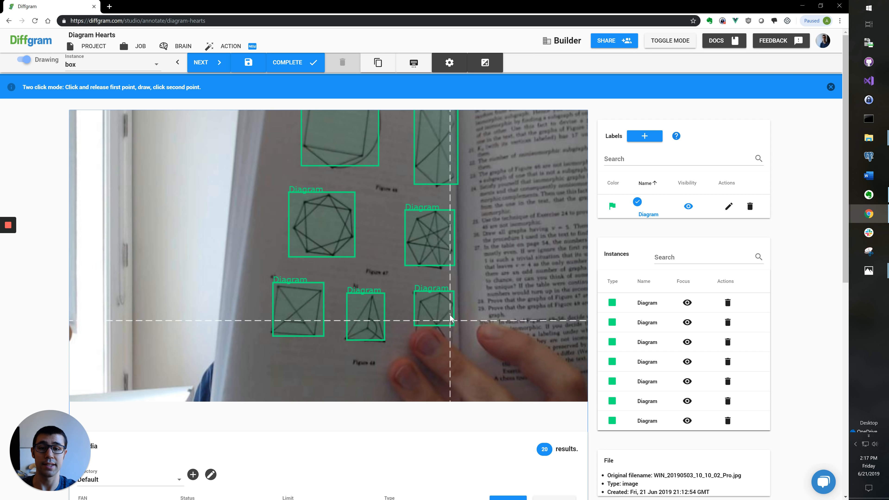
Step: Draw Diagram boxes around the left graph and the hexagon
scroll(451, 312, down, 3)
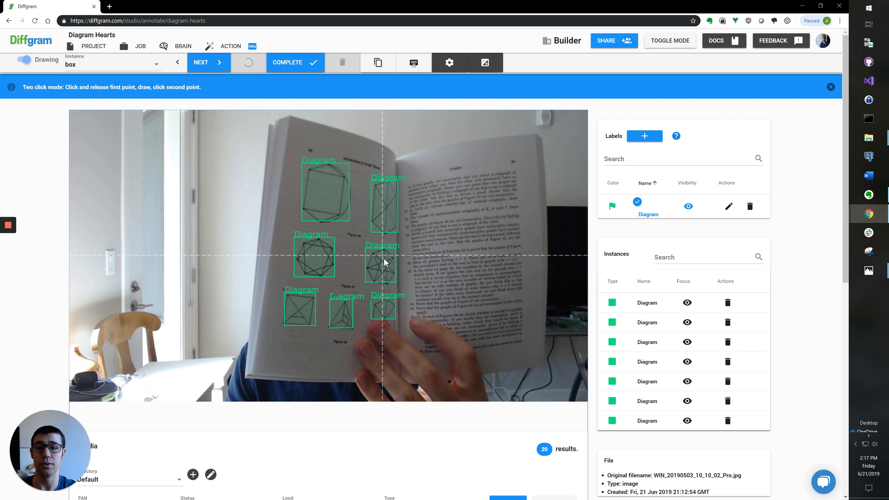
scroll(382, 193, up, 3)
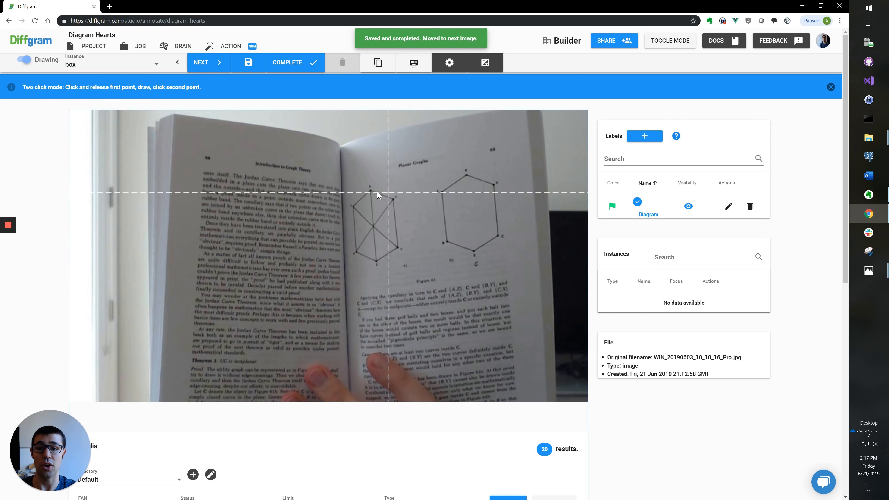
click(339, 185)
click(401, 274)
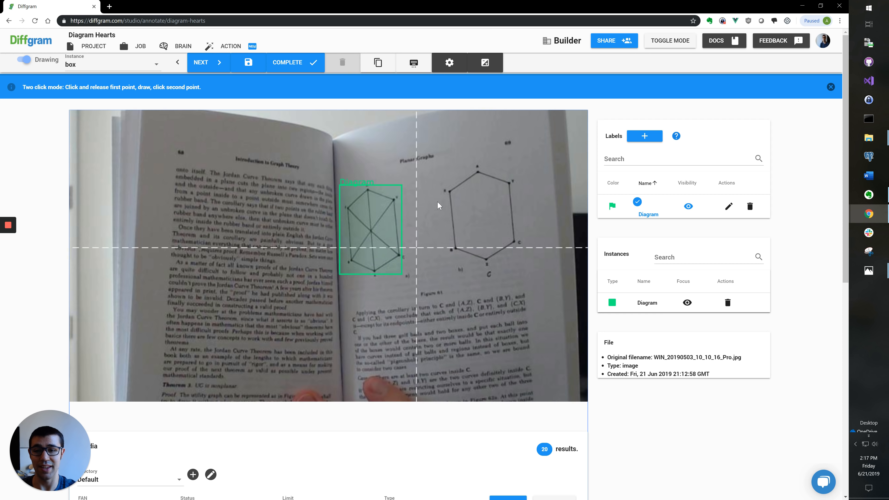
click(434, 164)
click(521, 261)
Step: Replace the badly drawn hexagon box with a new one and save the image
scroll(506, 255, down, 1)
scroll(506, 254, down, 2)
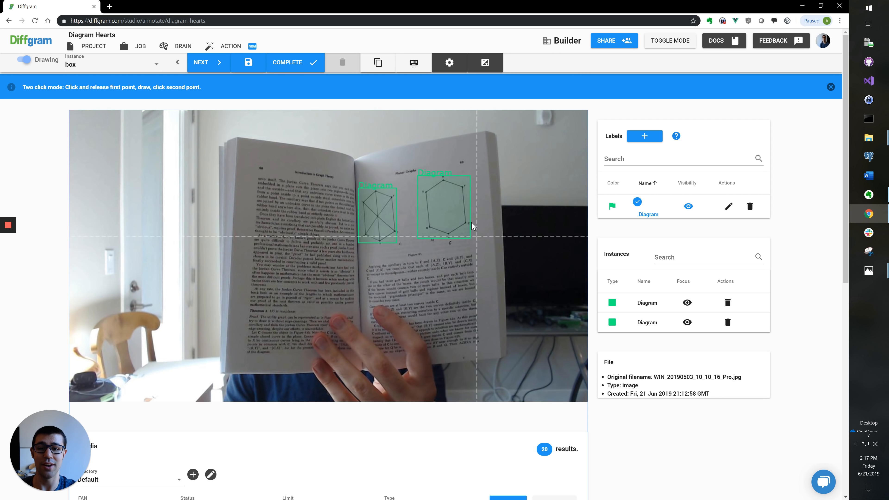
scroll(470, 220, up, 5)
key(Escape)
key(Delete)
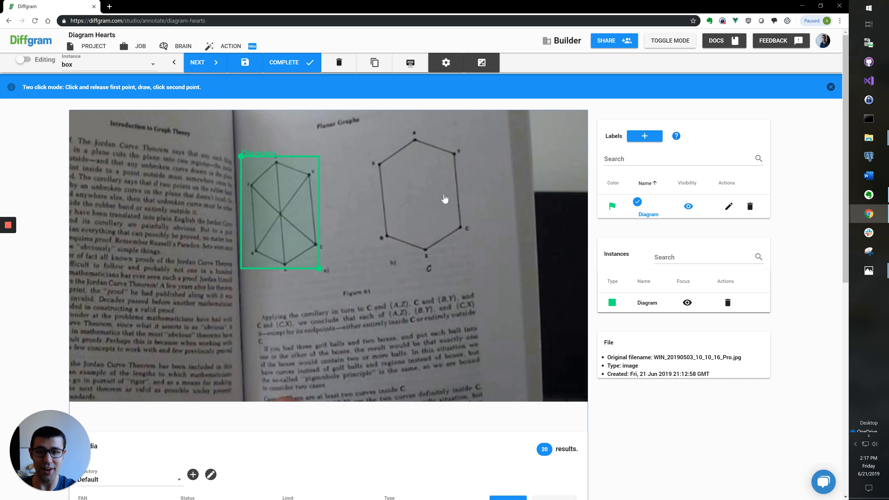
key(Escape)
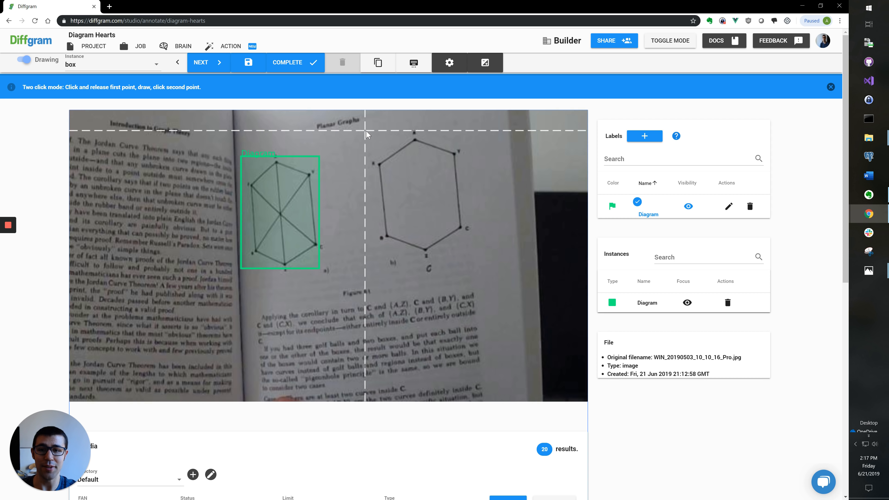
click(367, 130)
click(469, 267)
key(Escape)
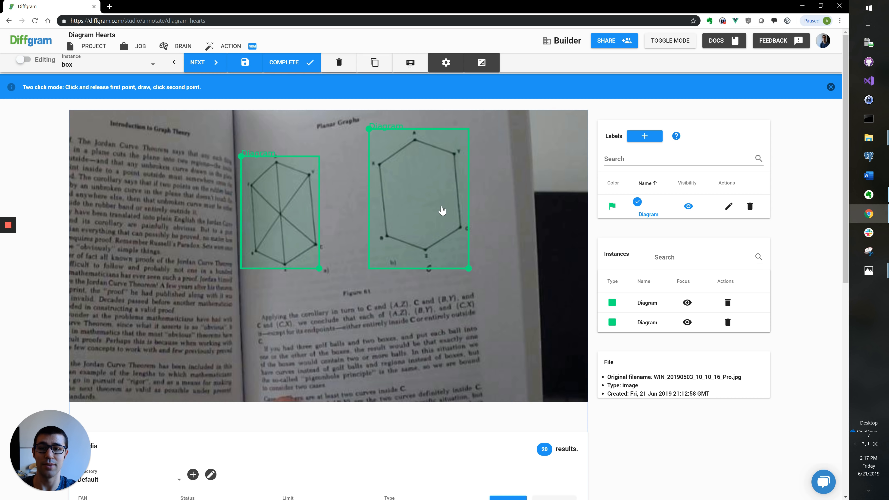
scroll(440, 210, down, 1)
scroll(440, 210, down, 5)
key(space)
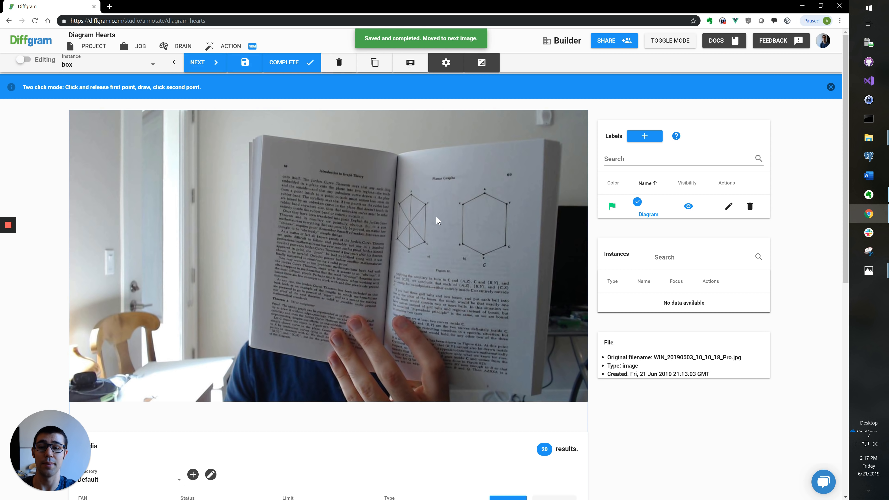
Step: Draw Diagram boxes around the left graph and the right hexagon on the new page
scroll(436, 216, up, 4)
key(Escape)
click(358, 165)
click(422, 279)
click(480, 164)
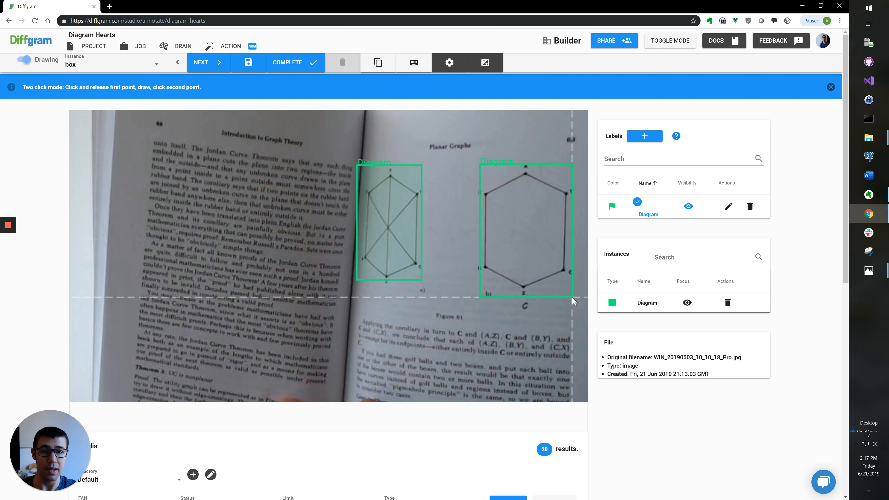
click(571, 305)
click(575, 304)
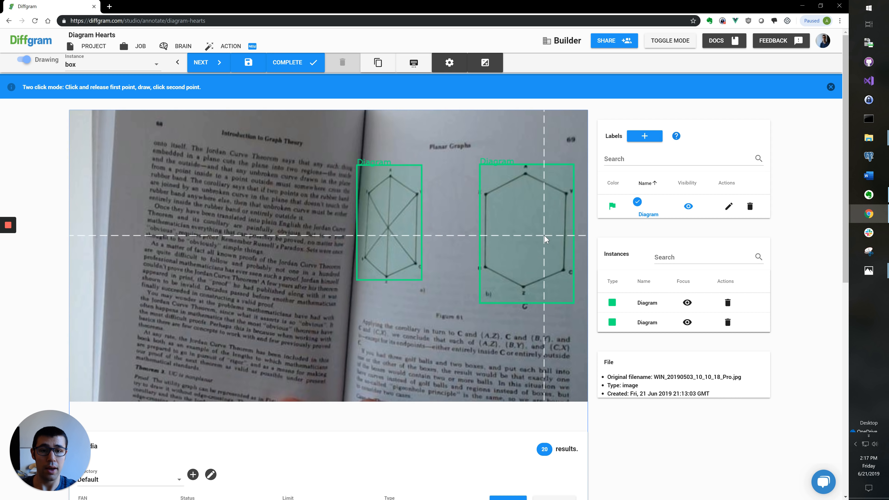
Step: Open and close the Share dialog without inviting anyone, then complete the image
scroll(546, 240, down, 4)
key(Escape)
click(640, 46)
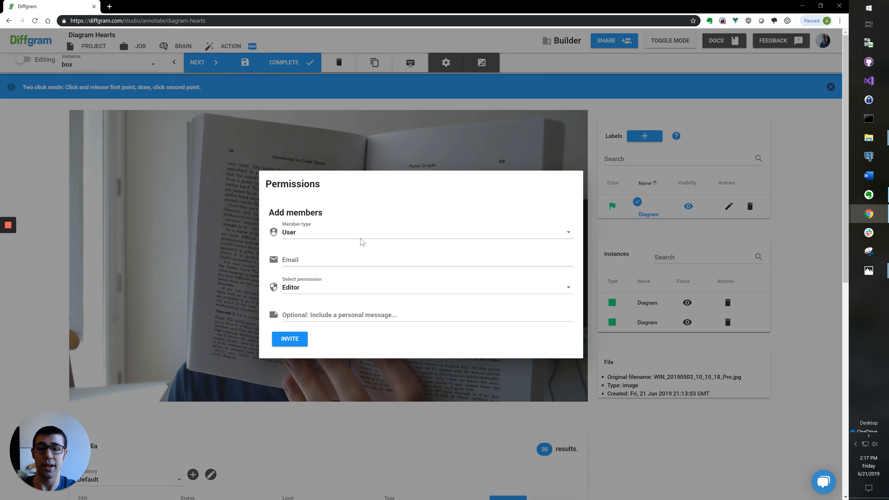
key(Escape)
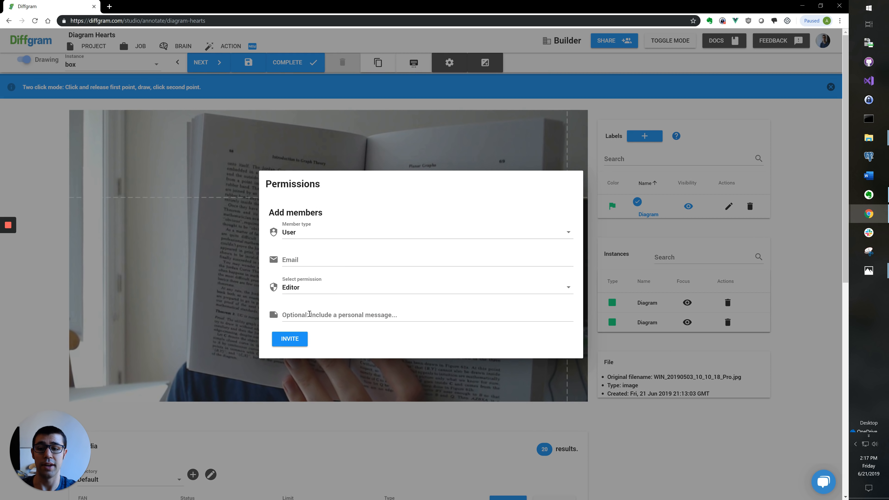
click(633, 87)
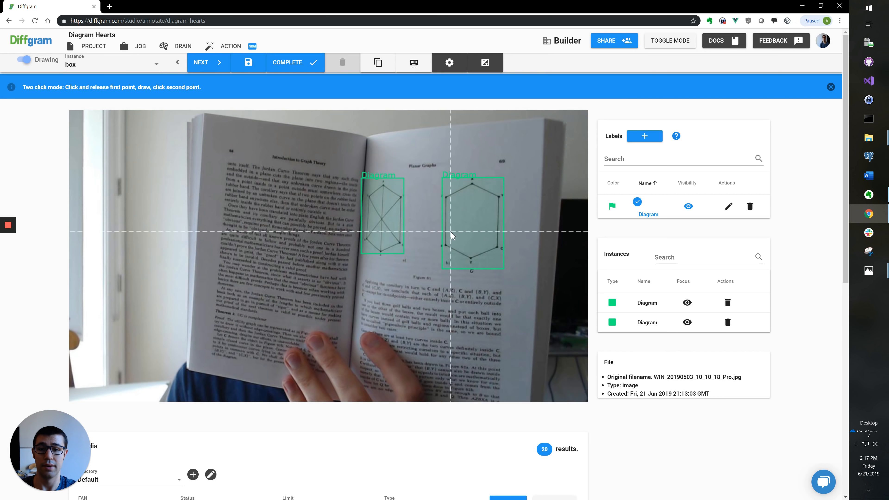
key(space)
Step: Box the left graph and the hexagon as Diagram, then complete the image
scroll(452, 207, up, 5)
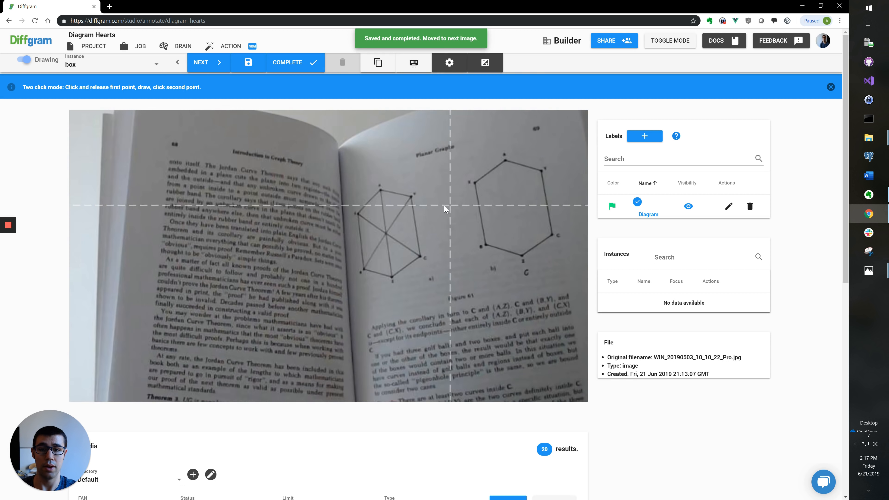
click(314, 172)
click(422, 310)
scroll(504, 166, down, 3)
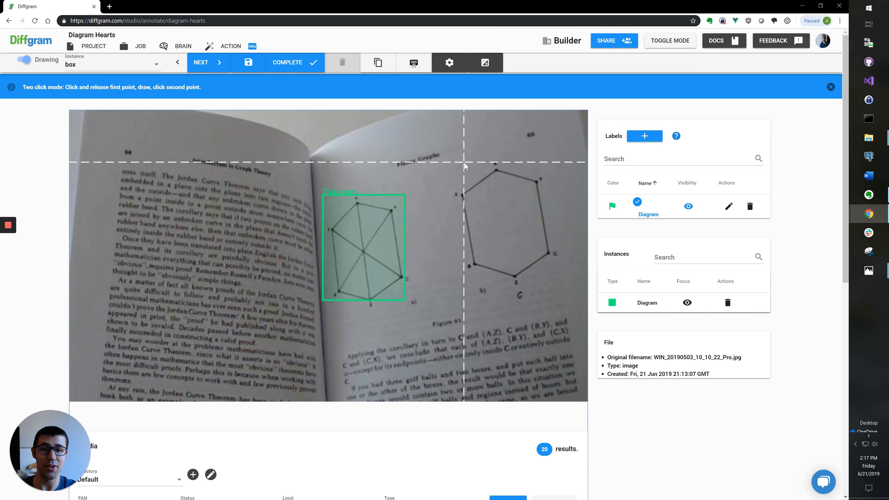
click(459, 166)
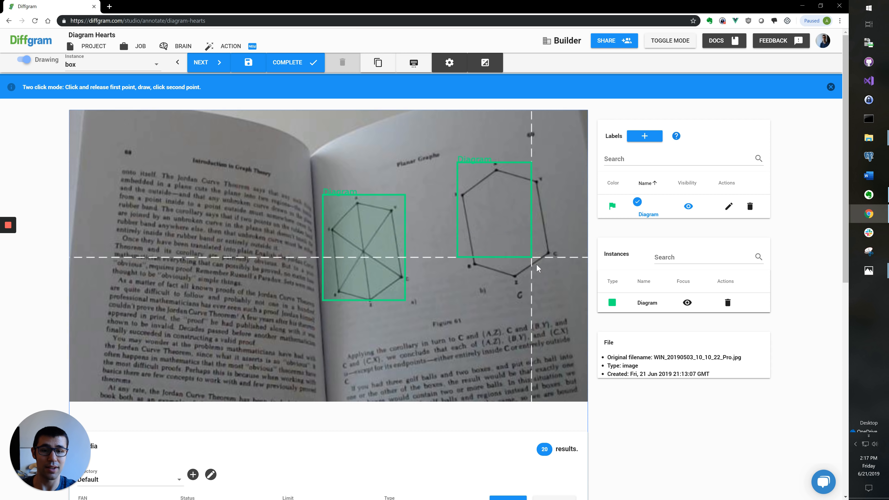
click(557, 289)
scroll(511, 273, down, 1)
scroll(511, 273, down, 5)
key(shift+Right)
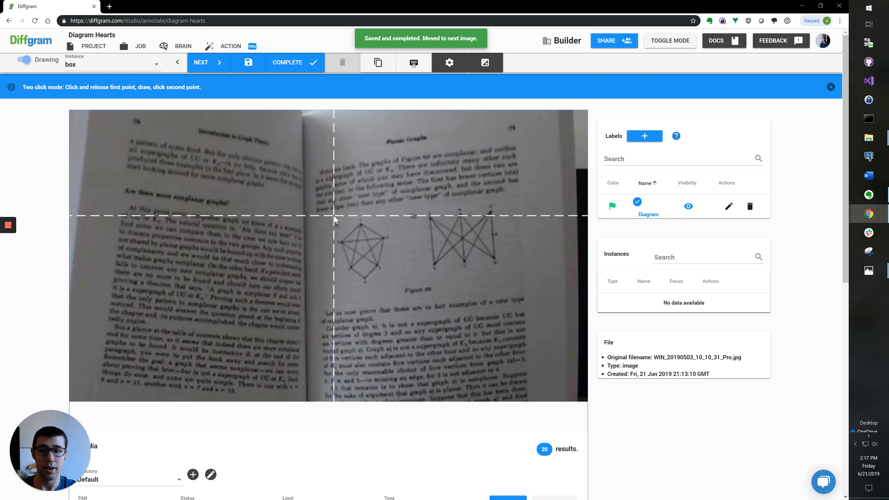
Step: Draw Diagram boxes around the left and right graphs on the next photo
click(333, 217)
click(387, 282)
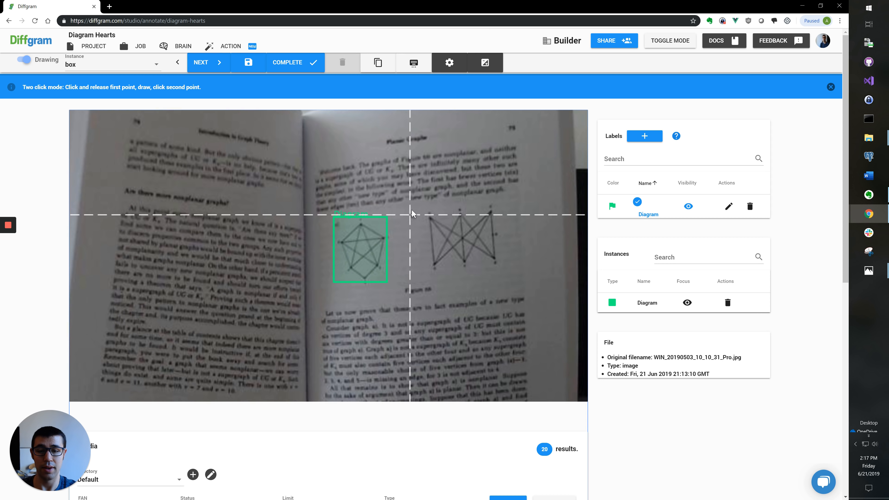
click(422, 203)
click(501, 269)
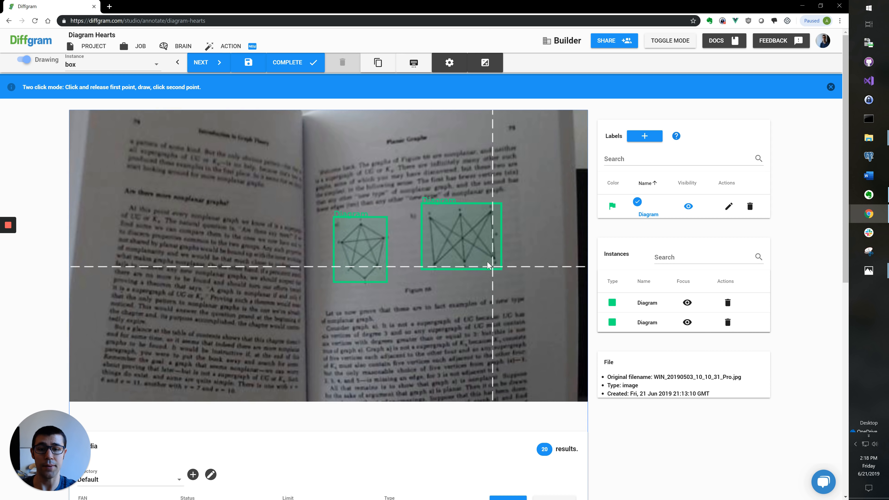
scroll(487, 261, down, 3)
scroll(386, 213, up, 4)
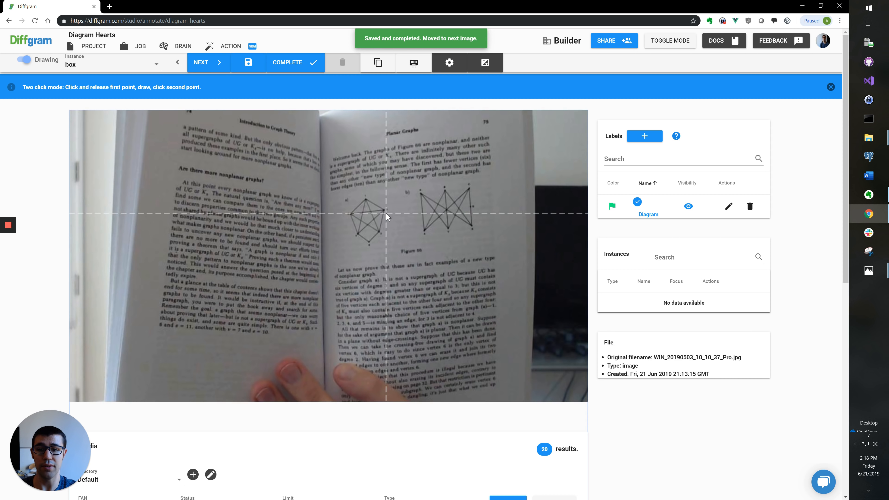
Step: Box another left and right graph pair as Diagram and complete the image
click(347, 199)
click(410, 270)
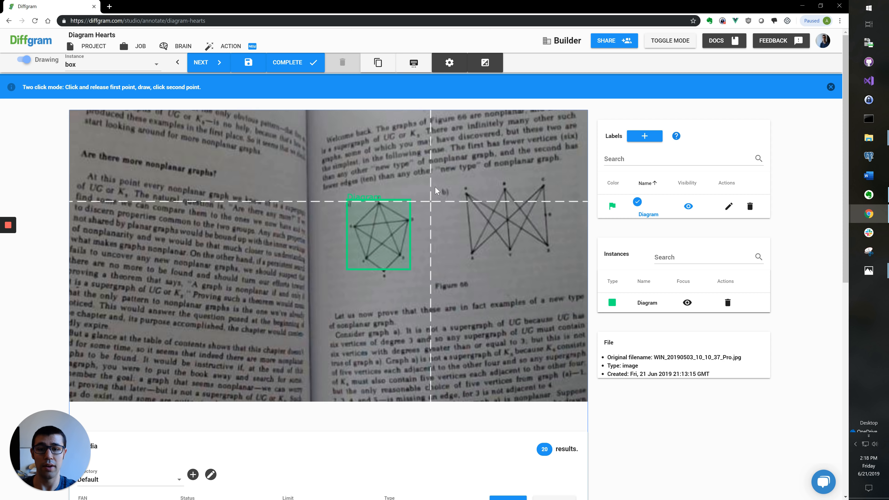
click(460, 177)
click(554, 259)
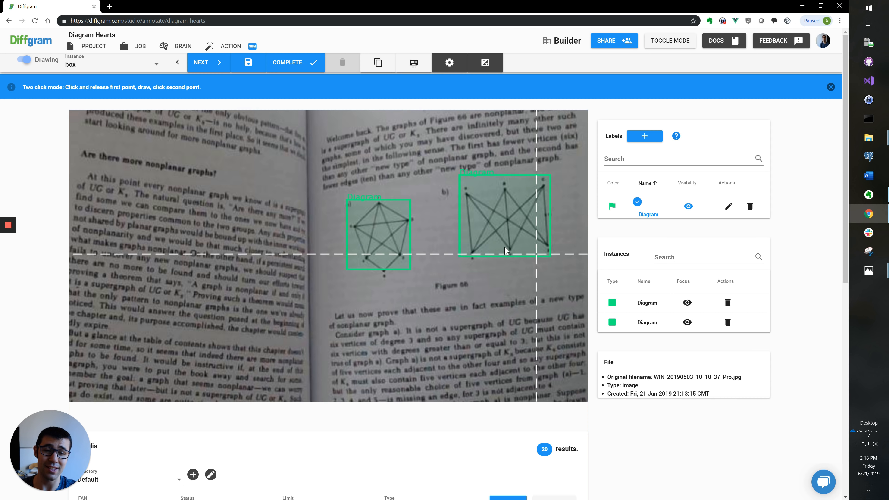
scroll(497, 246, down, 3)
key(space)
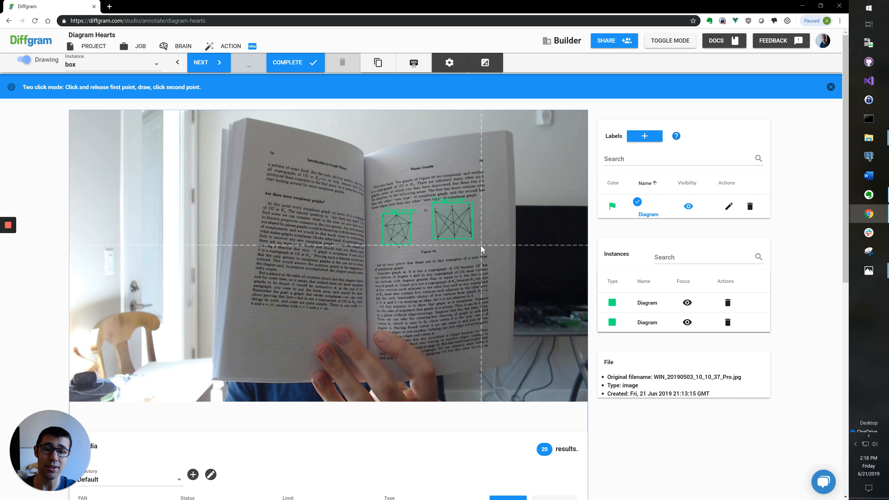
Step: Box the two pentagon graphs and the rightmost graph as Diagram, then complete
scroll(206, 297, up, 5)
click(174, 298)
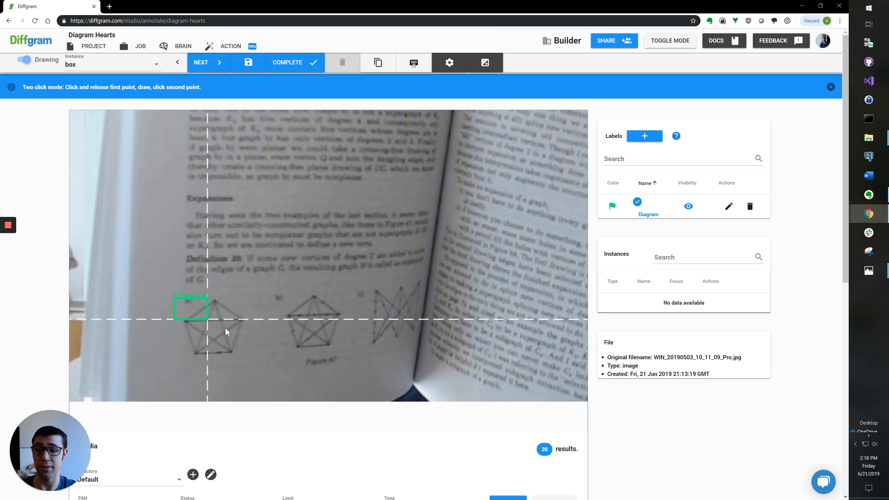
click(242, 354)
click(274, 289)
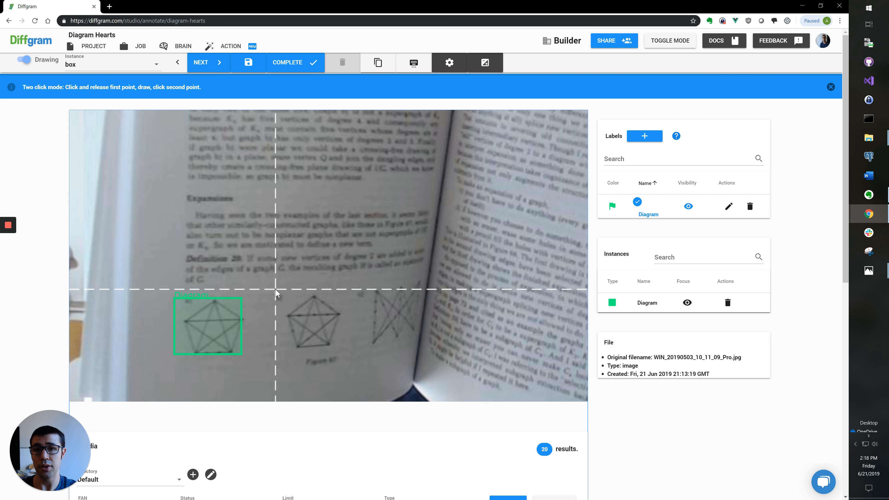
click(344, 350)
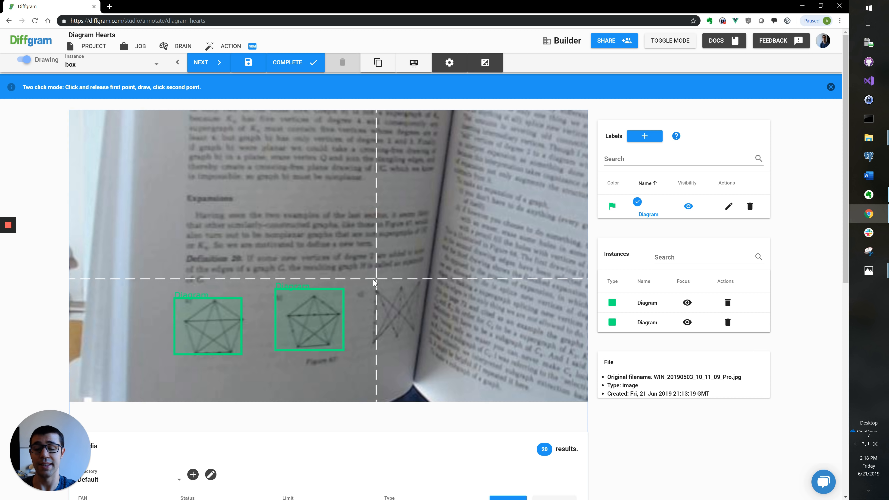
click(365, 283)
click(420, 341)
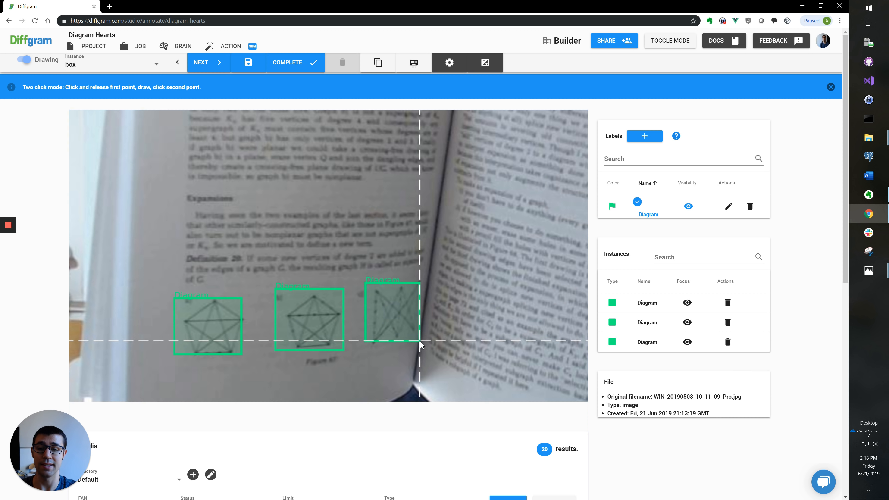
scroll(274, 312, down, 5)
scroll(299, 268, down, 3)
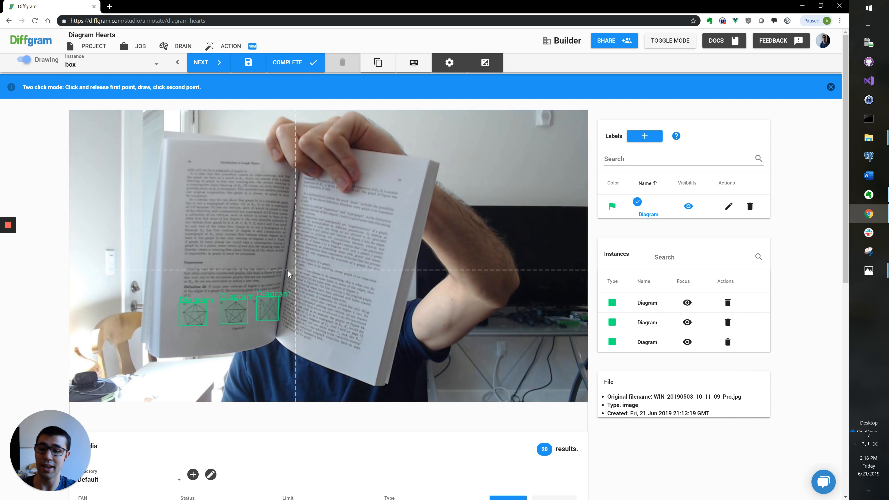
key(c)
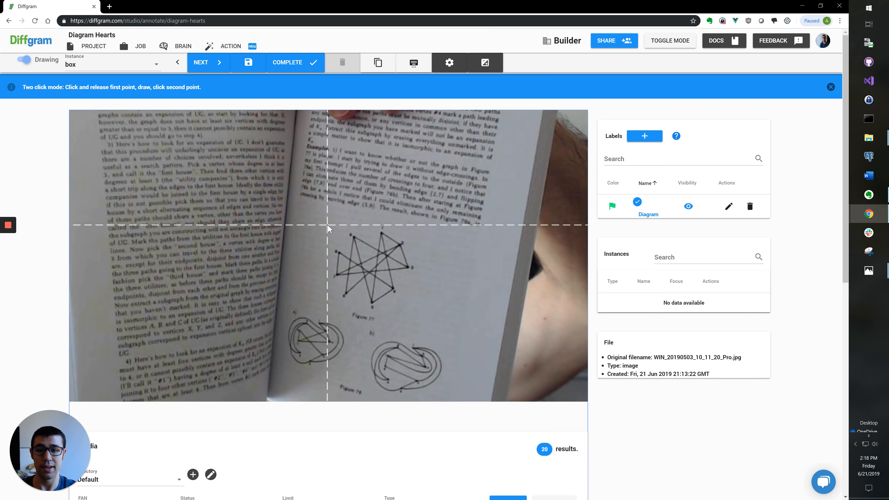
Step: Box the tangled graph, lower-left and lower-right figures on WIN_20190503_10_11_20_Pro.jpg as Diagram
click(328, 225)
scroll(407, 301, up, 2)
click(398, 302)
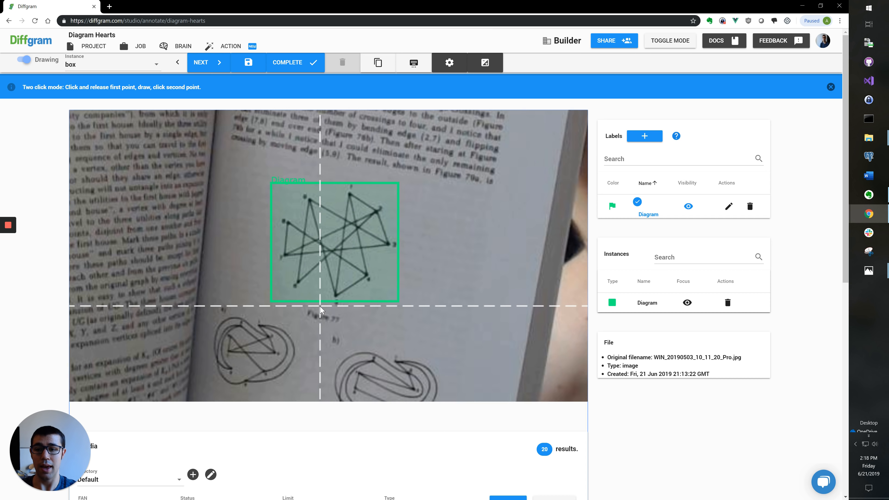
scroll(321, 310, down, 2)
click(294, 300)
click(361, 354)
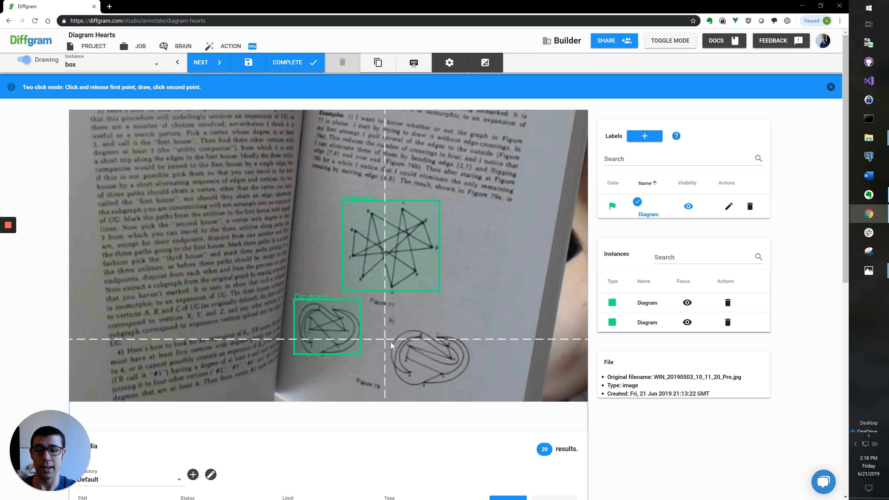
scroll(390, 342, down, 2)
click(355, 304)
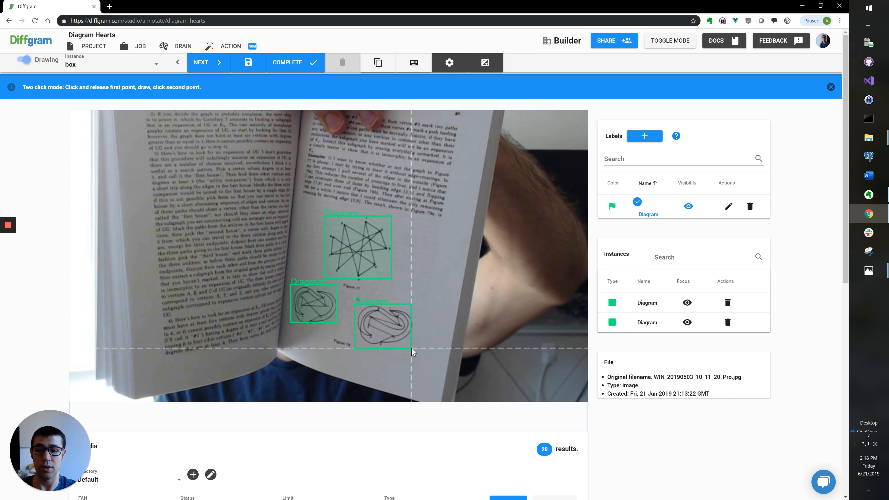
click(412, 351)
scroll(377, 306, down, 2)
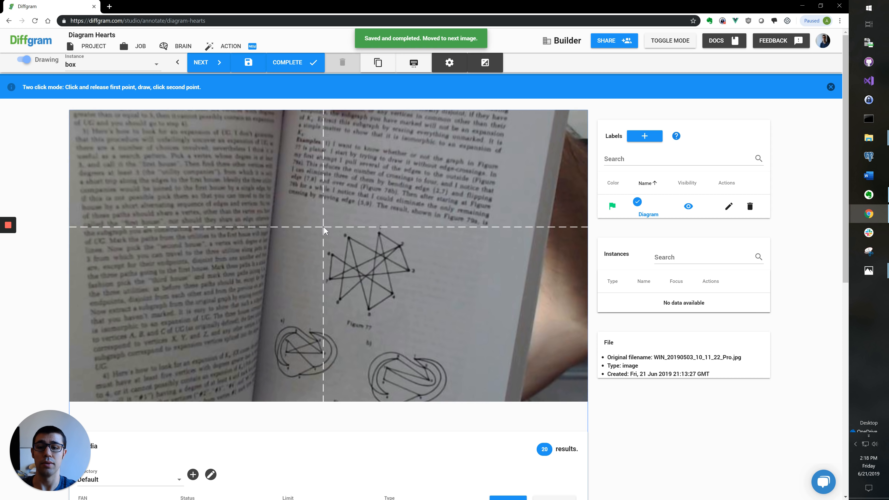
Step: Box the upper tangled graph, lower-left and lower-right figures on the next photo as Diagram
click(323, 226)
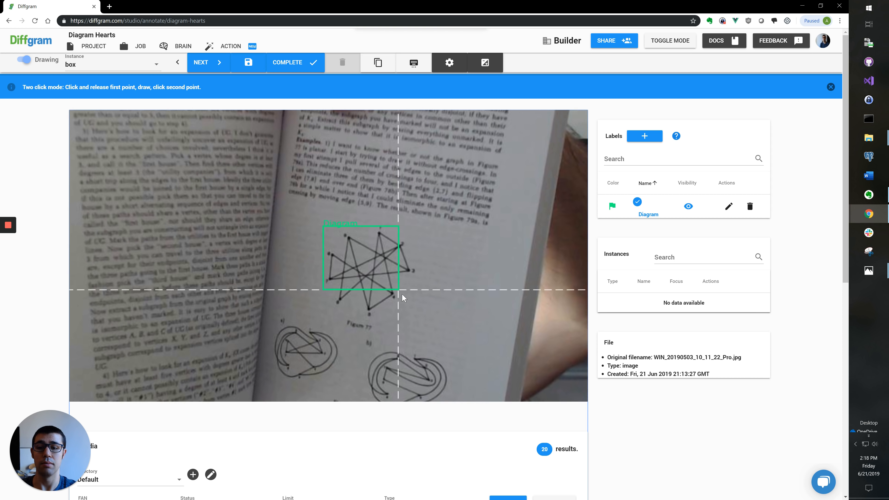
click(415, 311)
click(269, 325)
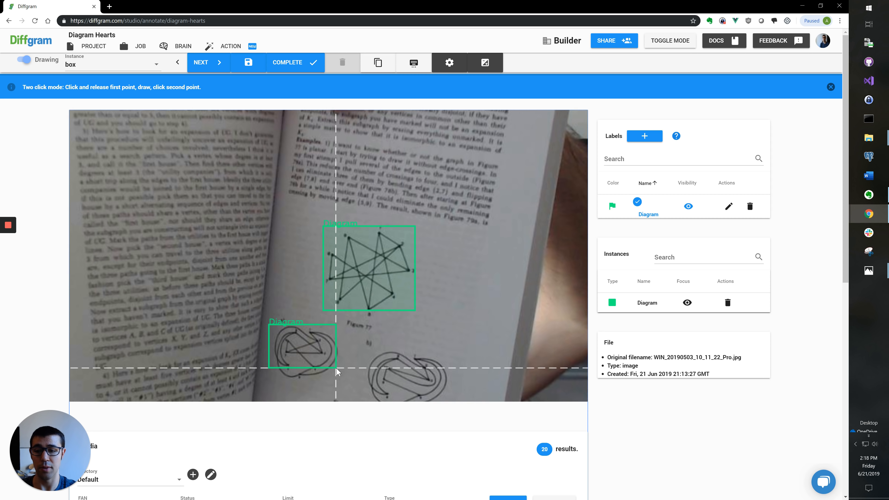
click(347, 383)
scroll(356, 359, down, 2)
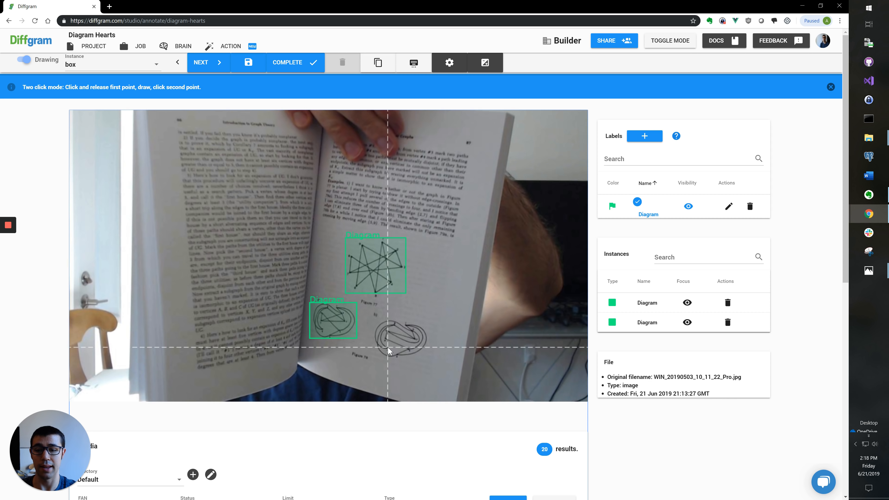
scroll(388, 346, up, 2)
click(364, 301)
click(442, 356)
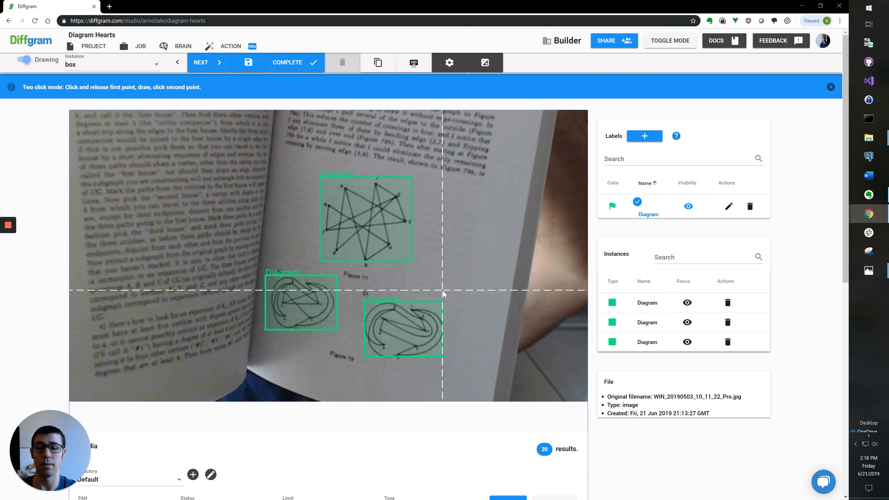
scroll(443, 290, down, 2)
Step: Load the next photo, try brightening it, then reset brightness and contrast
key(c)
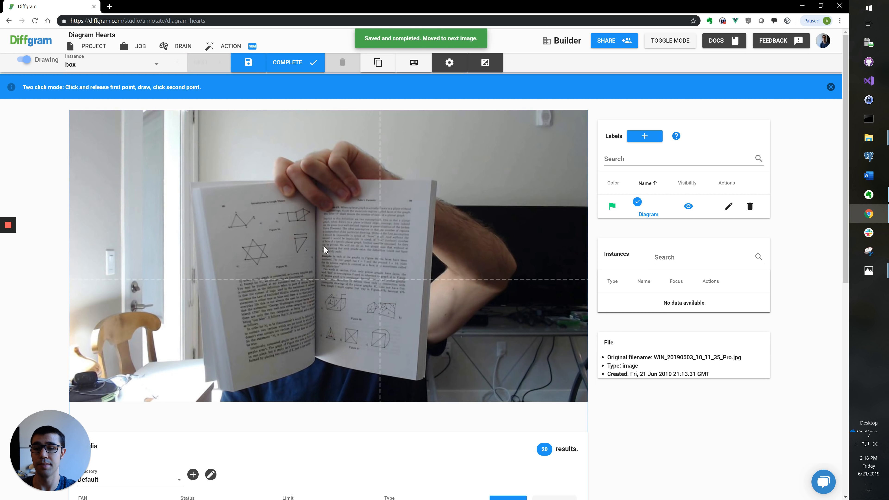
scroll(238, 216, up, 2)
click(485, 63)
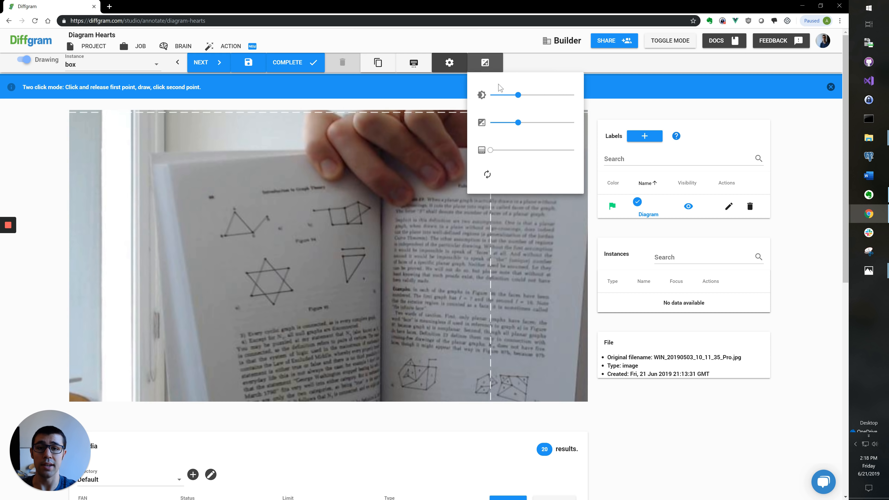
drag(519, 95, 516, 127)
click(487, 174)
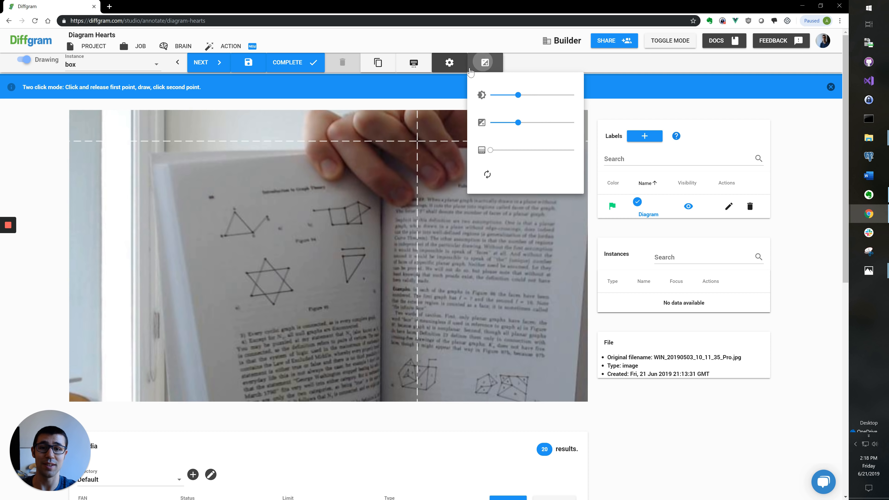
click(486, 62)
scroll(237, 214, up, 2)
Step: Draw Diagram boxes around the triangle graph, the second figure, the star graph and another triangle
click(214, 205)
click(287, 249)
click(342, 199)
click(423, 233)
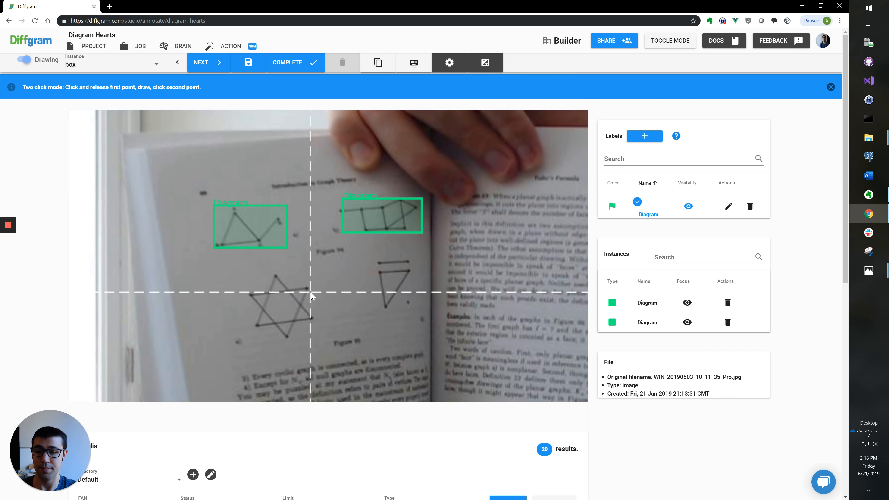
click(247, 273)
click(318, 340)
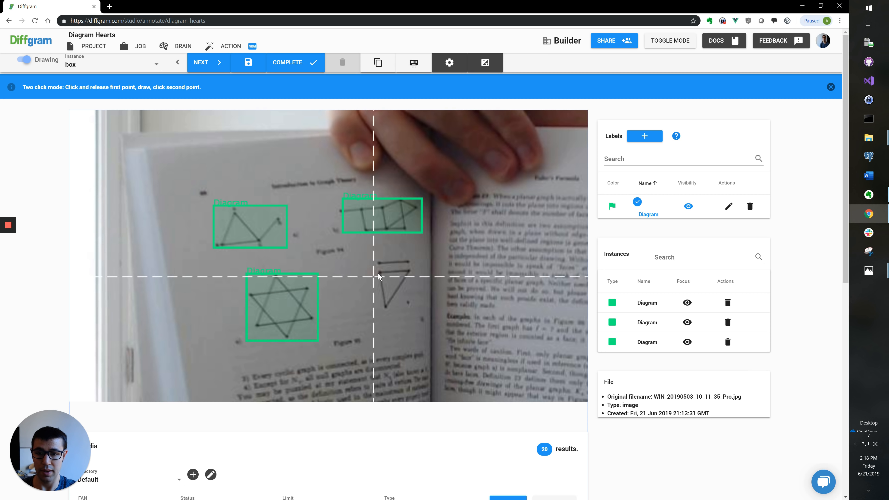
click(378, 261)
click(418, 299)
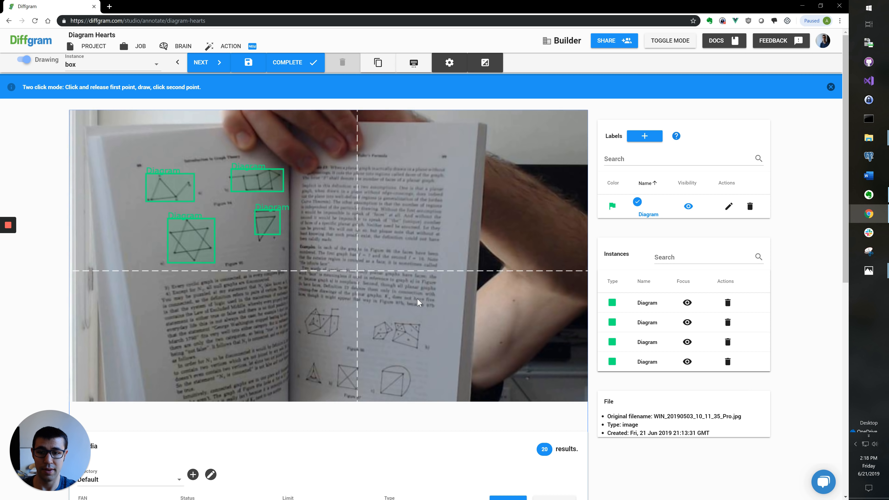
Step: Box the two cube graphs, small triangle, X-square and circled-square graphs as Diagram
click(309, 273)
click(360, 310)
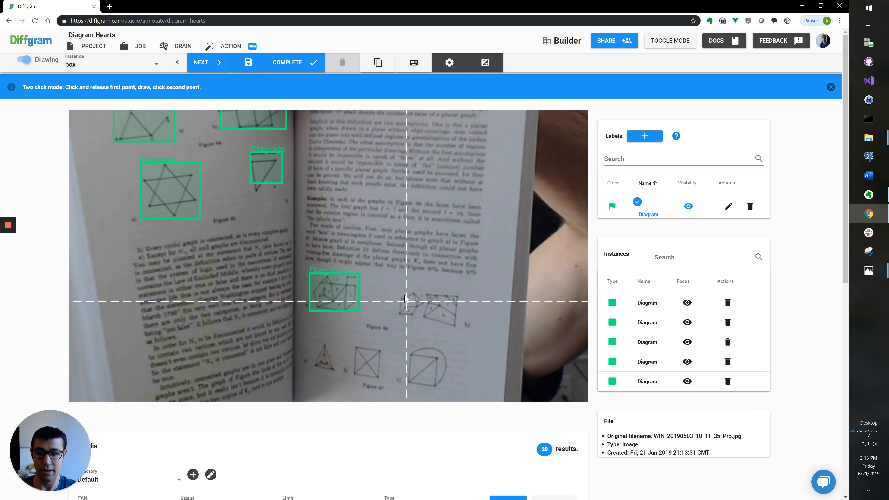
click(399, 287)
click(460, 326)
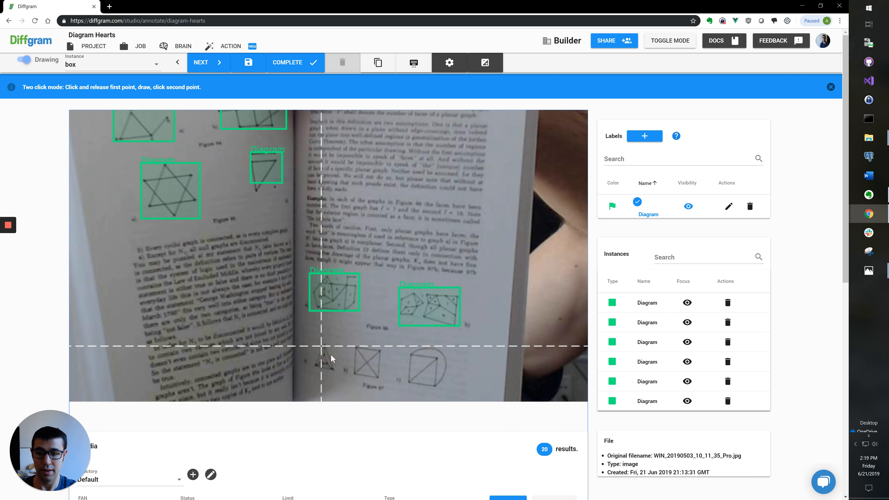
click(318, 310)
click(346, 340)
click(363, 308)
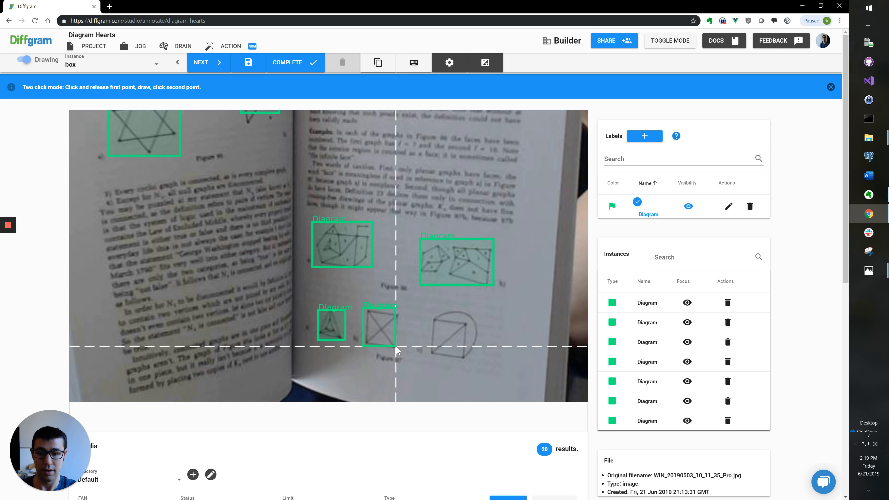
click(401, 348)
click(428, 309)
click(478, 354)
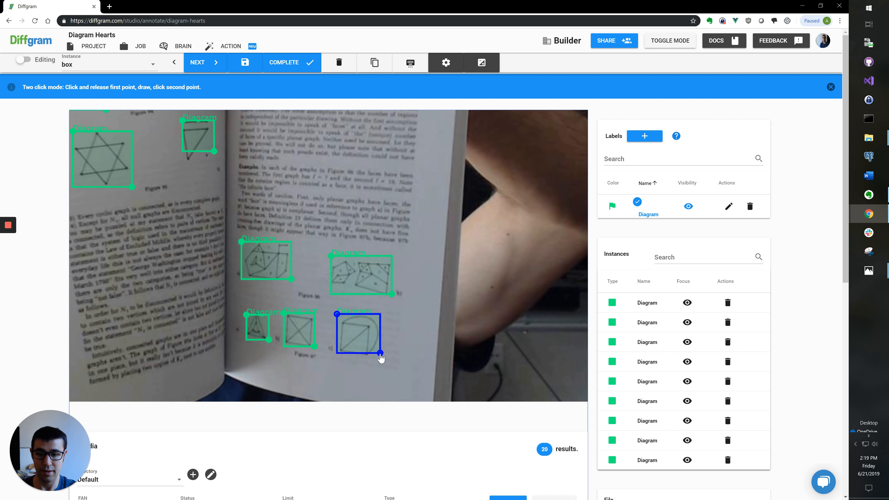
scroll(339, 325, down, 5)
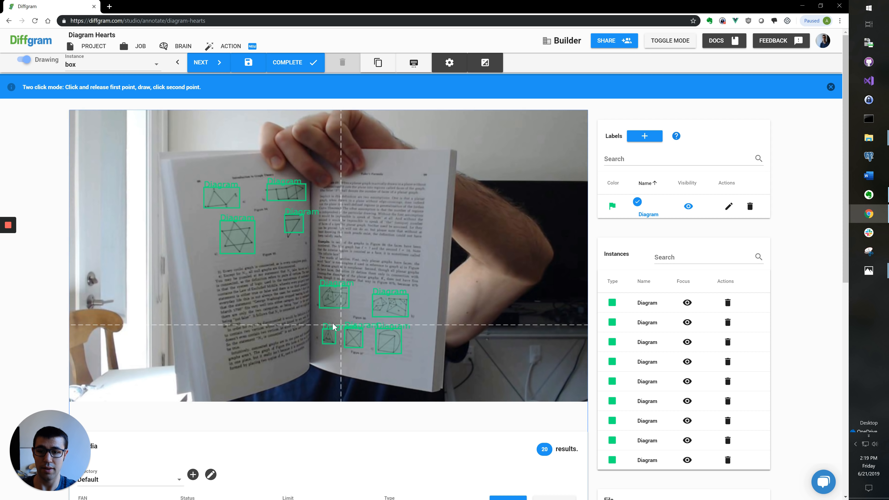
Step: Complete the previous photo, then box the top-left, star, upper-right and triangle graphs as Diagram
key(Right)
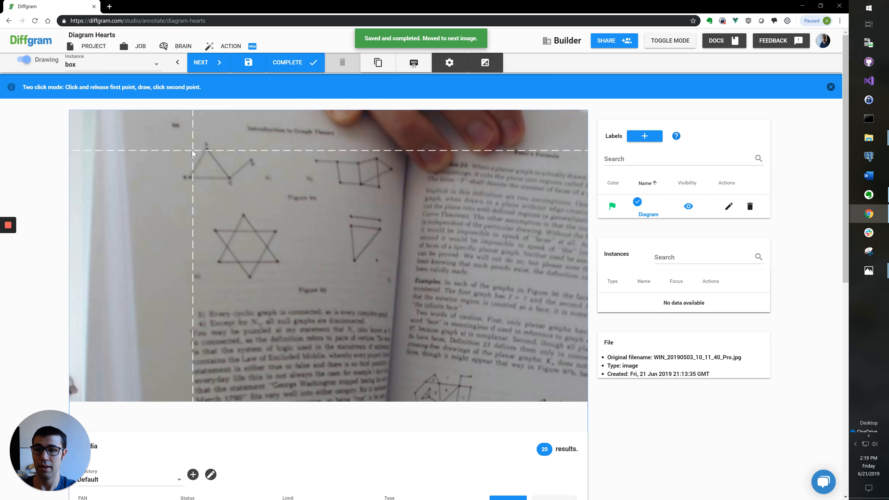
click(181, 141)
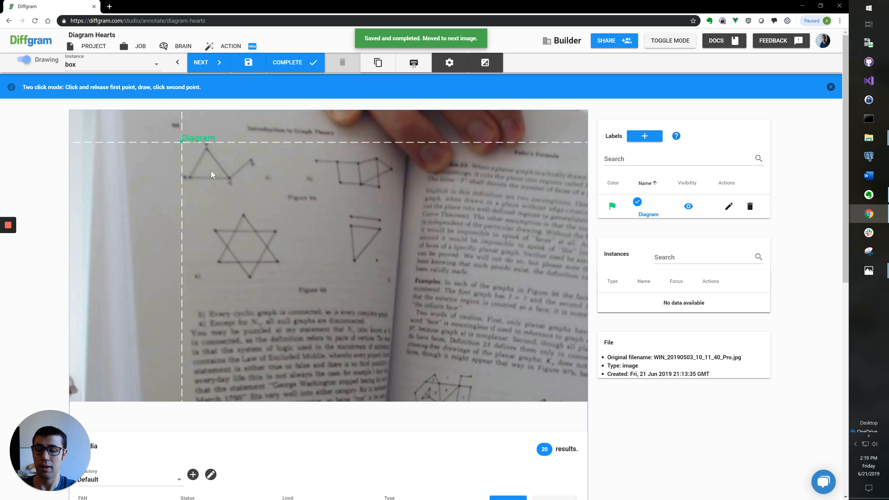
click(253, 181)
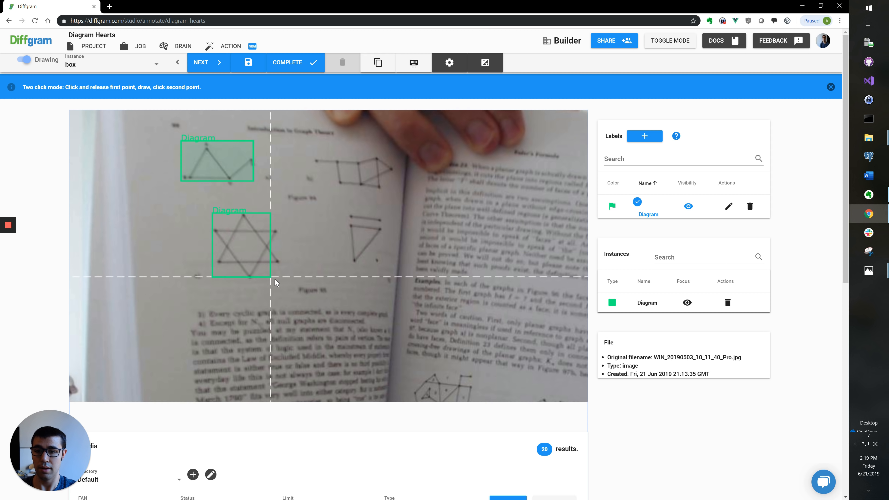
click(280, 279)
click(319, 153)
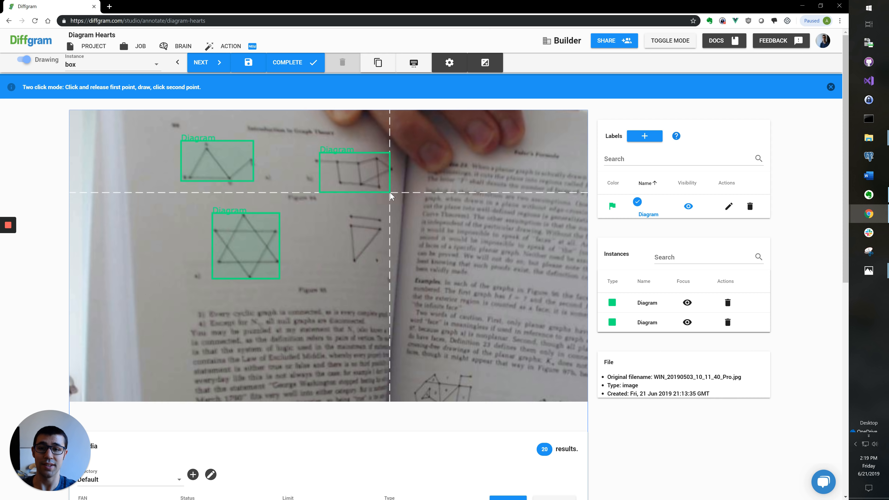
click(390, 193)
click(384, 258)
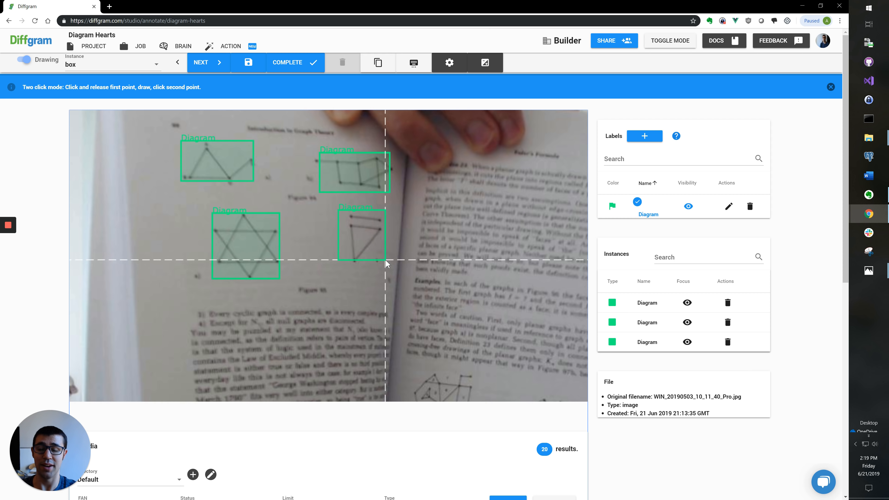
scroll(385, 263, down, 3)
scroll(286, 259, up, 4)
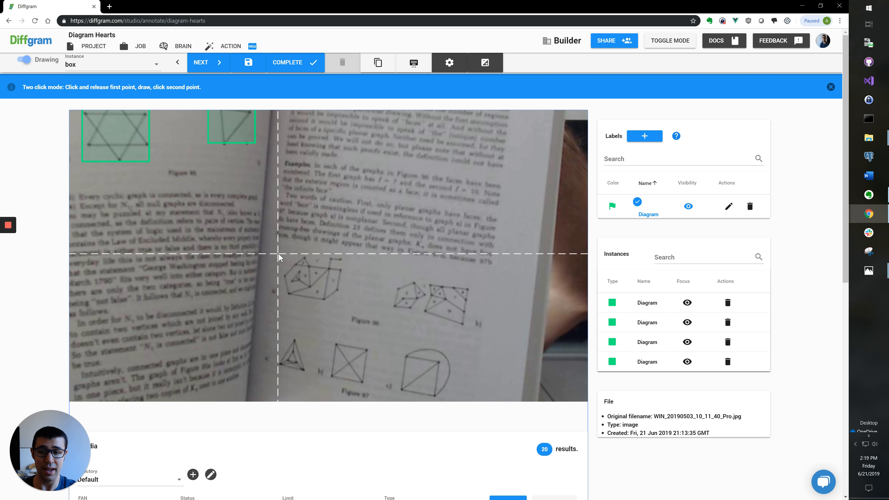
Step: Box the two cube graphs, small triangle, square and circle figures as Diagram
click(345, 302)
click(394, 280)
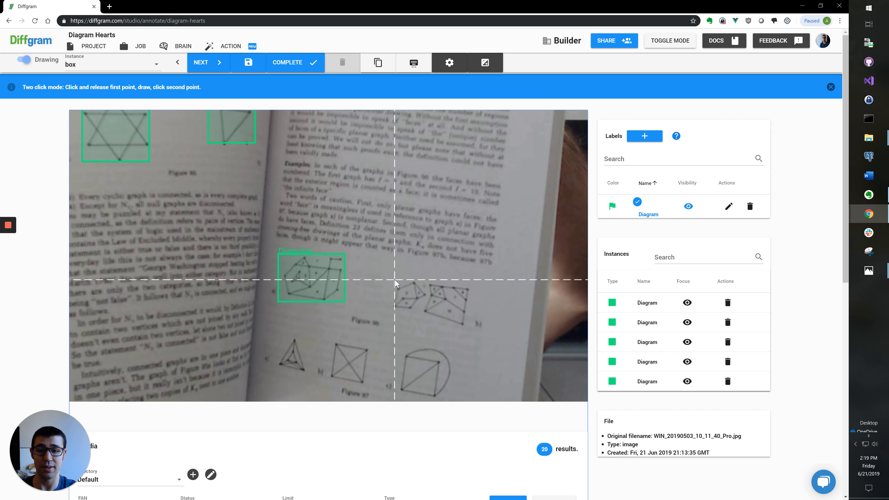
click(469, 323)
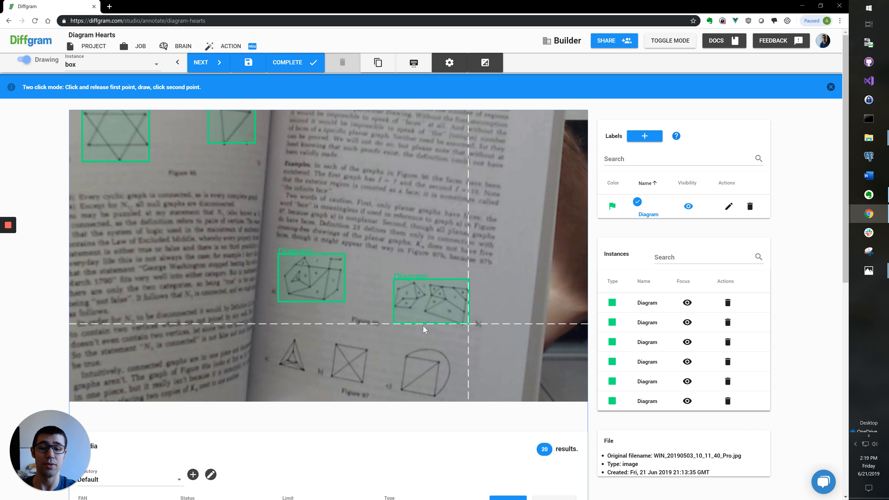
click(310, 374)
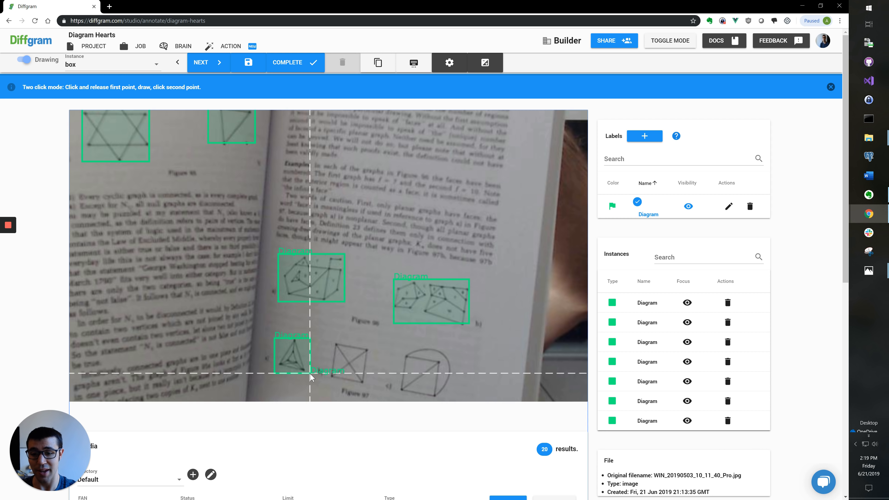
scroll(334, 360, down, 3)
scroll(362, 293, up, 3)
click(351, 300)
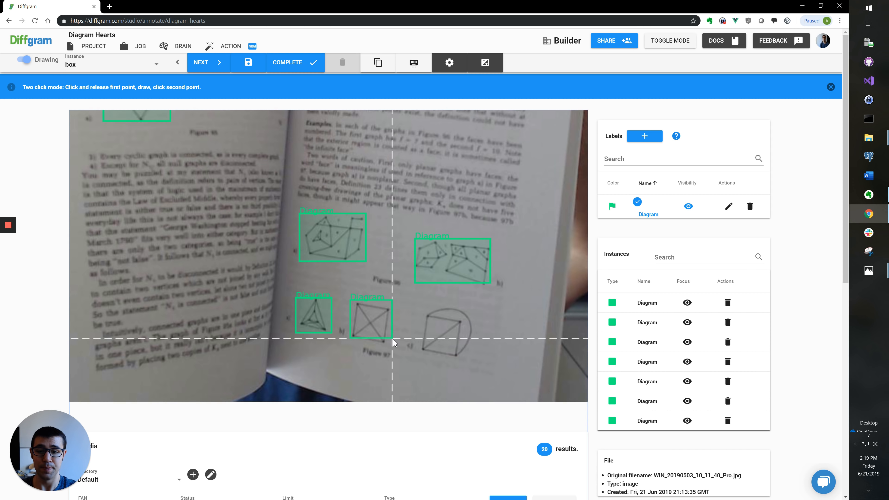
click(392, 342)
click(423, 305)
click(478, 352)
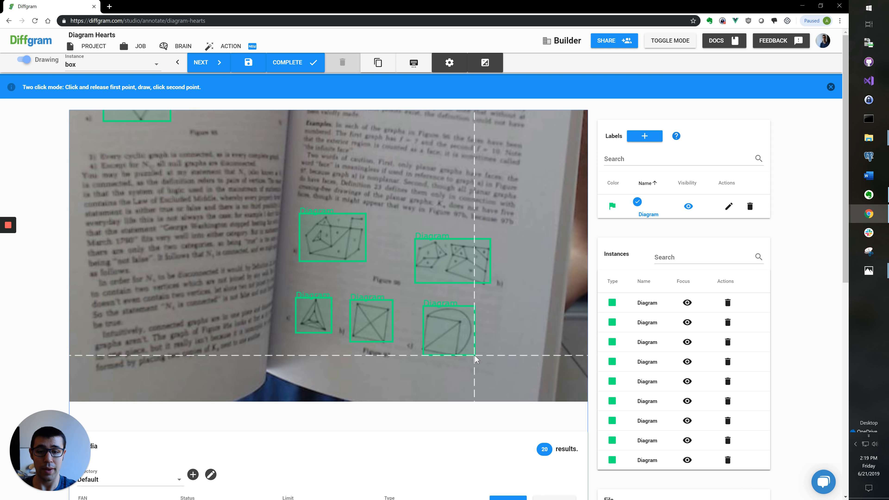
scroll(434, 238, down, 3)
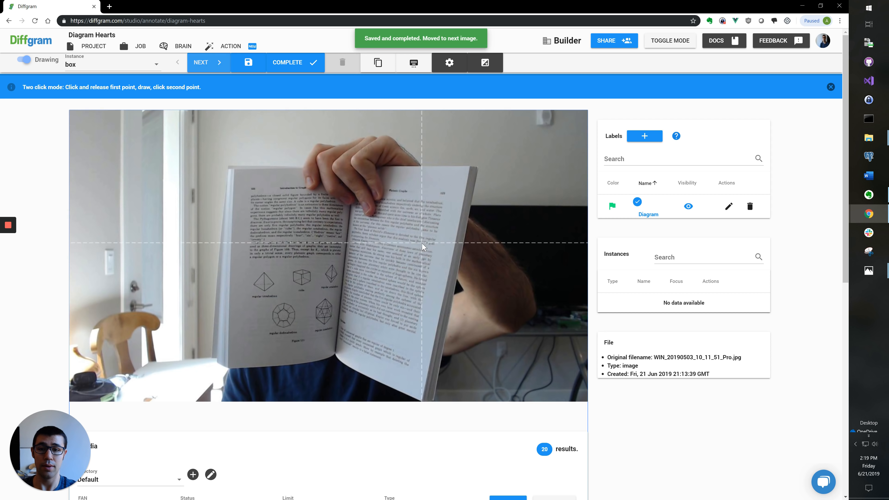
scroll(53, 215, down, 7)
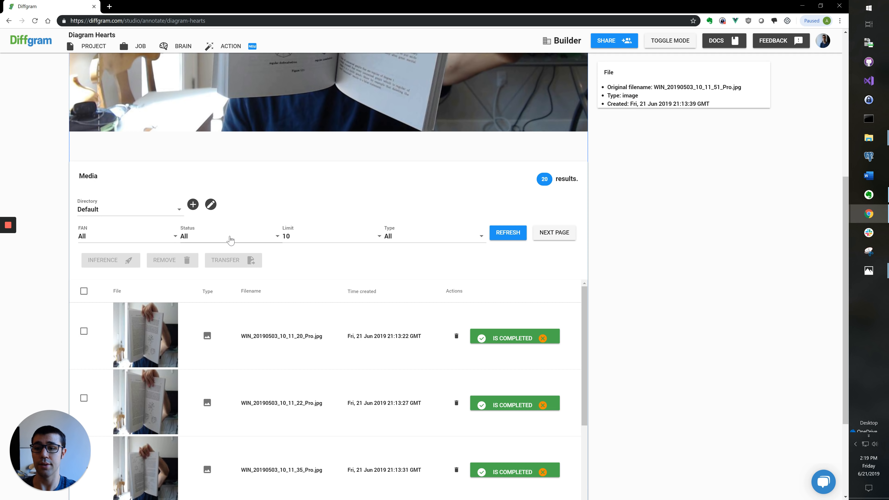
Step: Filter the media list by Status to Not completed and refresh, leaving 6 images
click(230, 241)
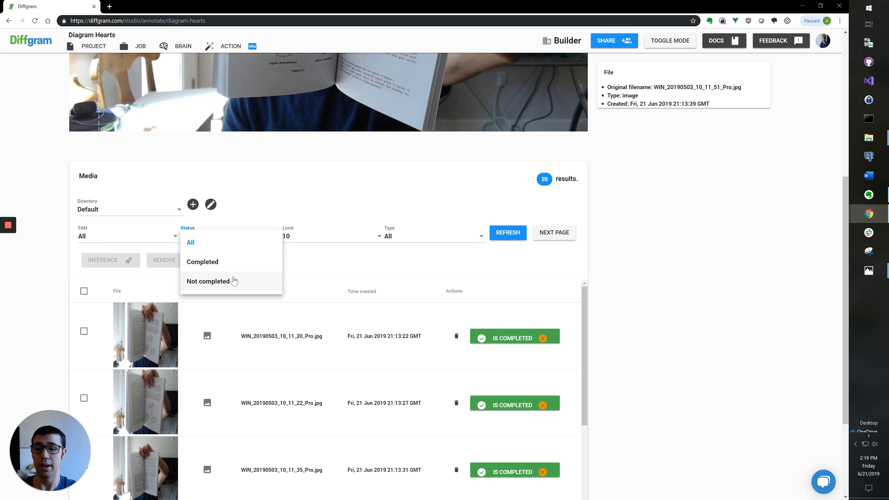
click(233, 281)
click(508, 233)
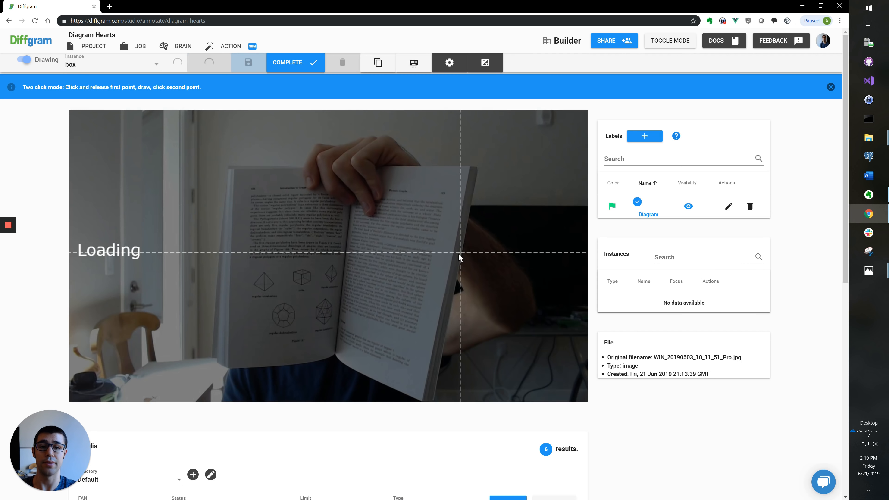
scroll(45, 220, down, 8)
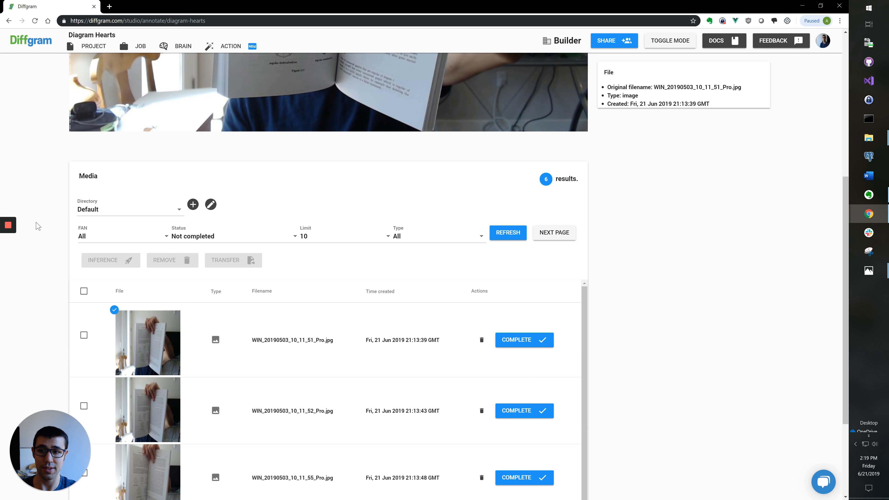
scroll(236, 282, up, 8)
scroll(237, 281, up, 3)
scroll(245, 282, up, 2)
Step: Box the tetrahedron, cube, octahedron, dodecahedron and icosahedron as Diagram and mark the image complete
click(265, 260)
click(309, 301)
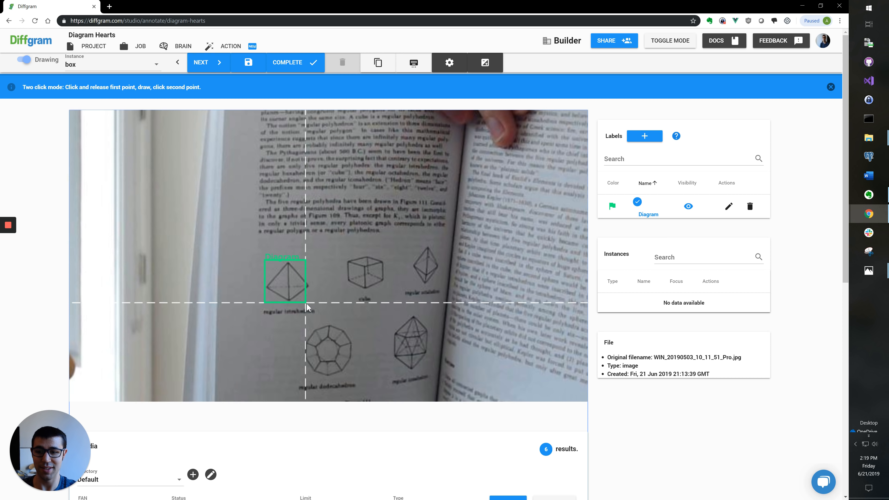
click(345, 254)
click(387, 289)
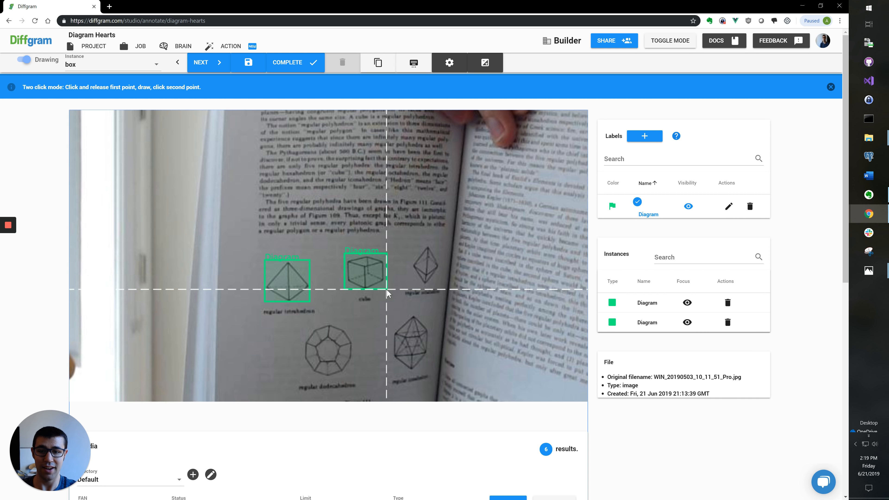
click(412, 246)
click(440, 281)
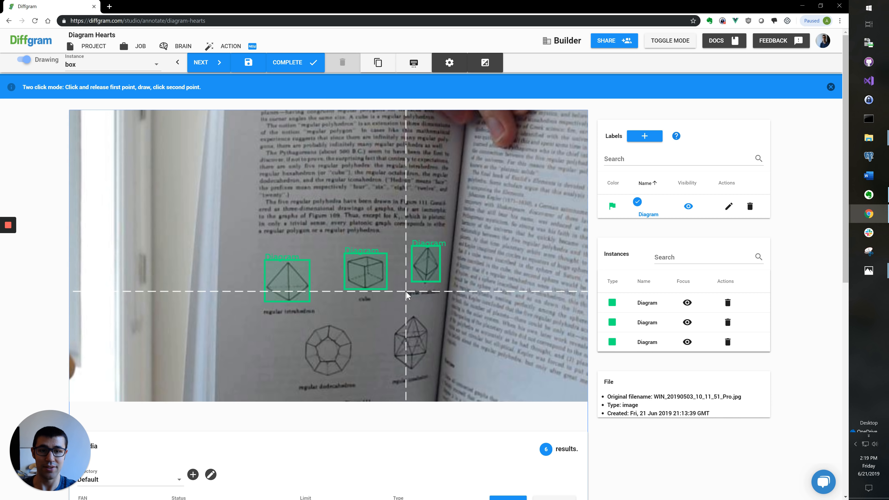
scroll(408, 296, down, 2)
click(249, 311)
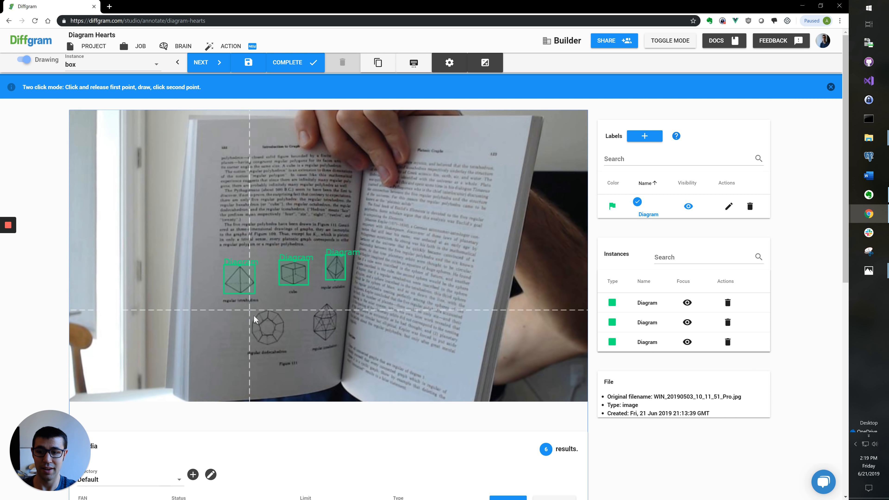
click(283, 343)
click(309, 301)
click(342, 336)
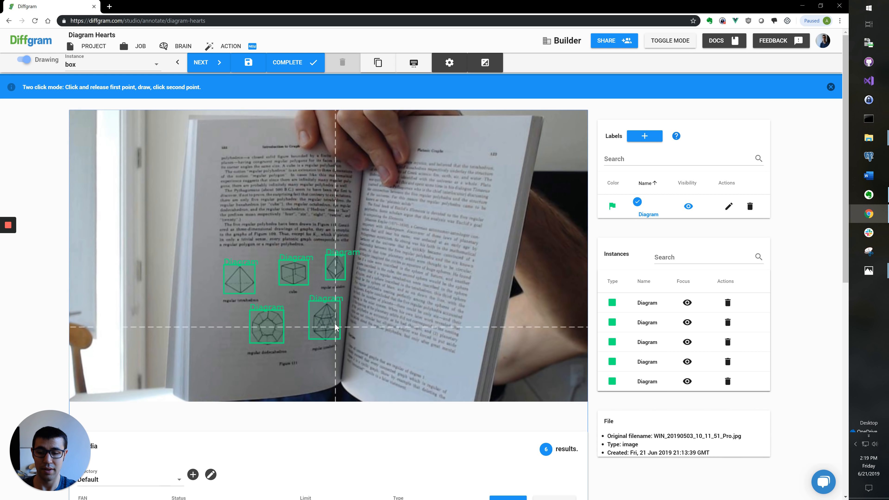
scroll(334, 325, down, 1)
scroll(333, 324, down, 1)
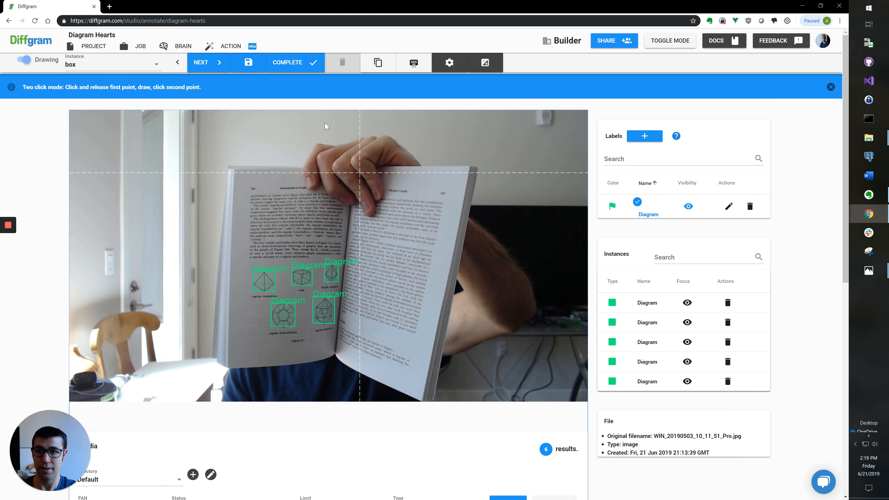
click(300, 70)
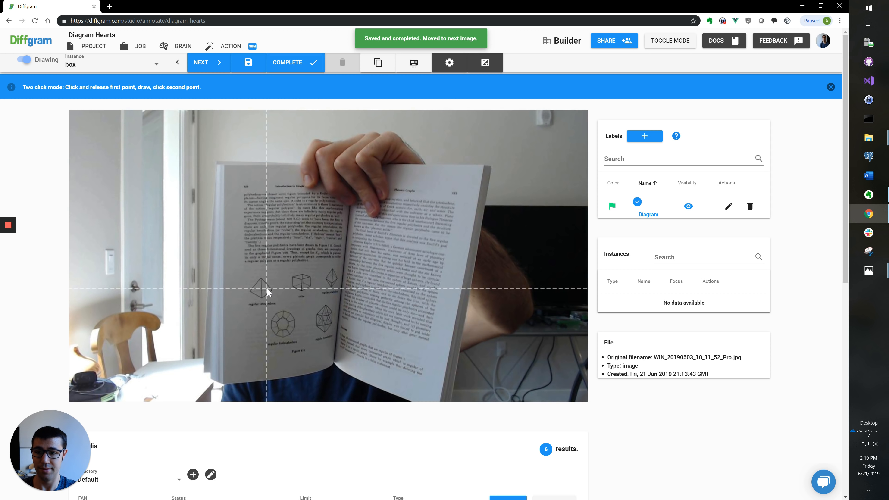
Step: On the next image, box the tetrahedron, cube and tall polyhedron as Diagram
scroll(263, 282, up, 5)
scroll(246, 290, down, 5)
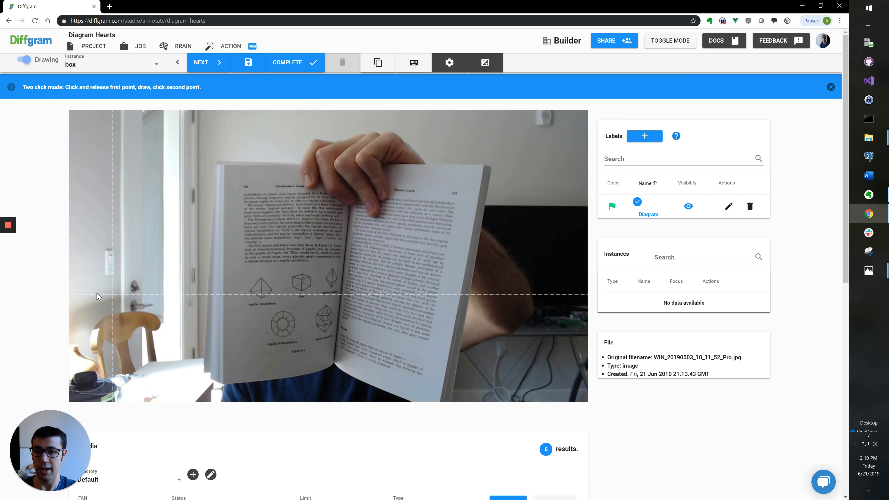
scroll(98, 296, down, 7)
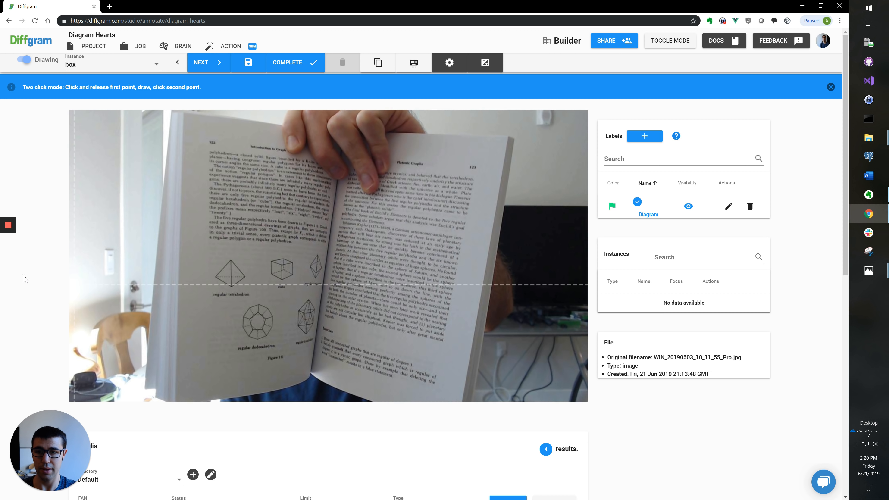
scroll(213, 260, up, 3)
click(220, 251)
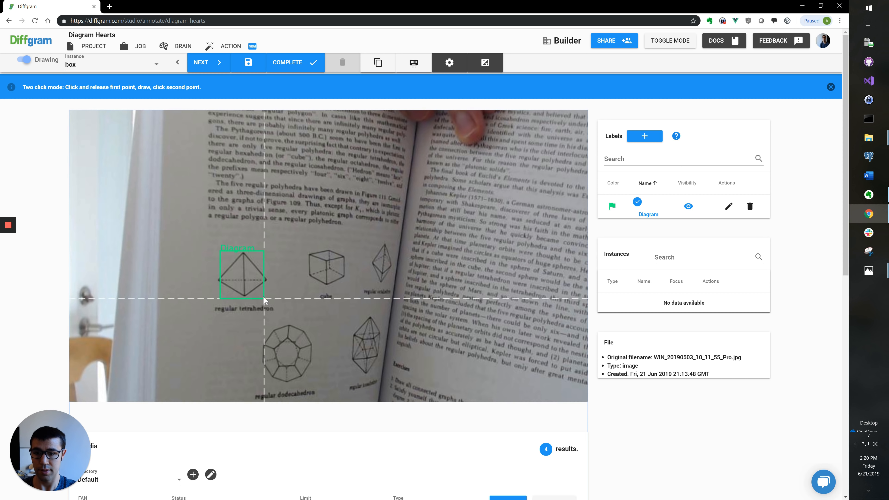
click(269, 294)
click(308, 251)
click(345, 281)
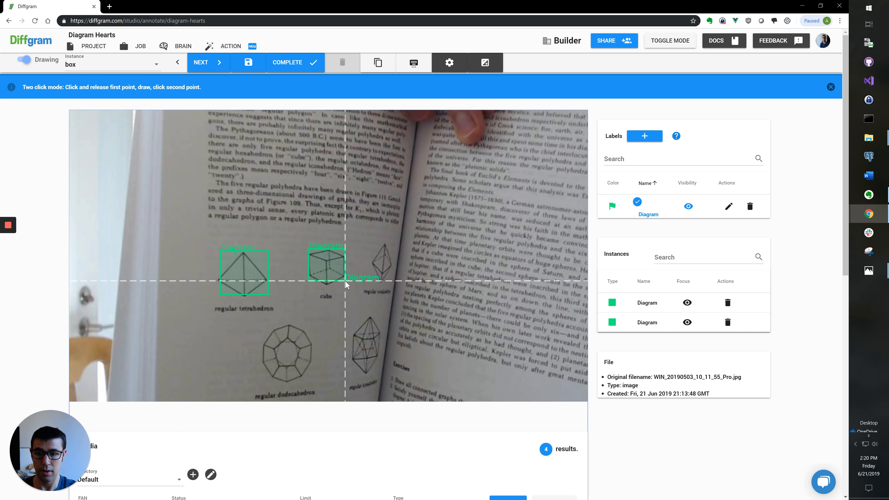
click(373, 246)
click(392, 280)
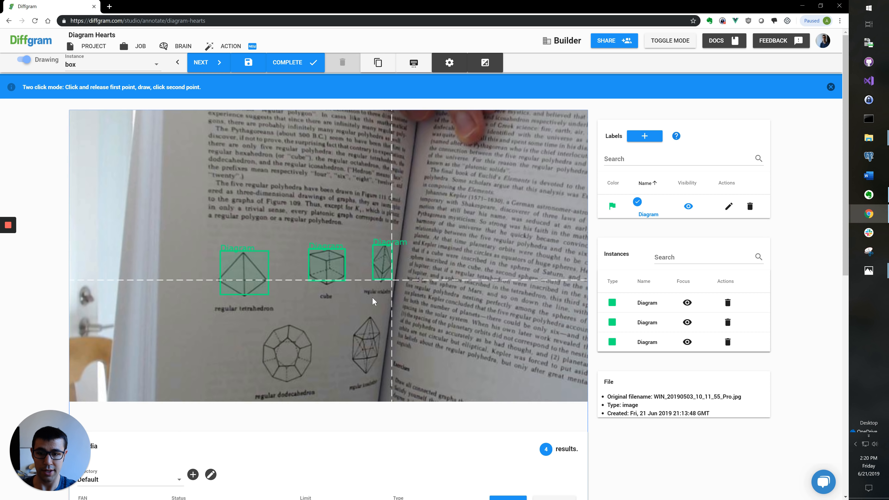
Step: Box the dodecahedron and the last polyhedron as Diagram, and begin a box on the first map
scroll(278, 346, down, 3)
click(233, 293)
click(276, 340)
click(313, 286)
click(338, 324)
scroll(340, 302, down, 3)
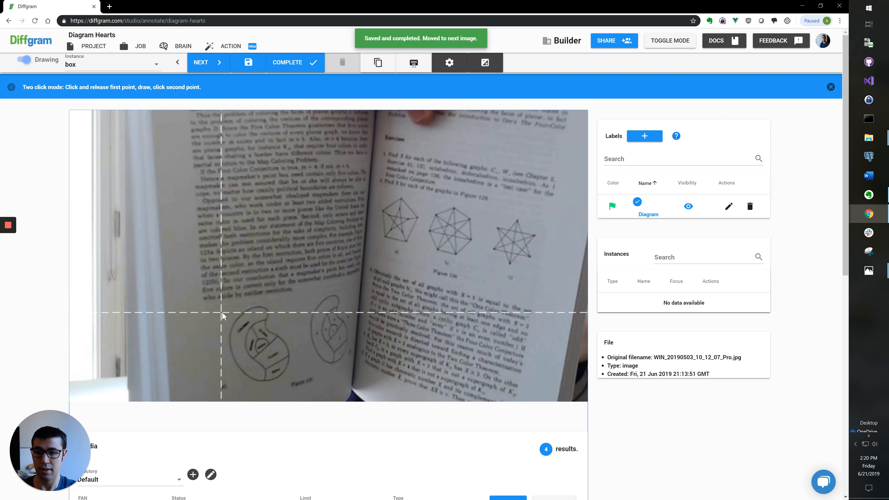
click(227, 305)
Step: Box both maps, the pentagram and two star graphs as Diagram, then complete the image
click(289, 377)
click(310, 298)
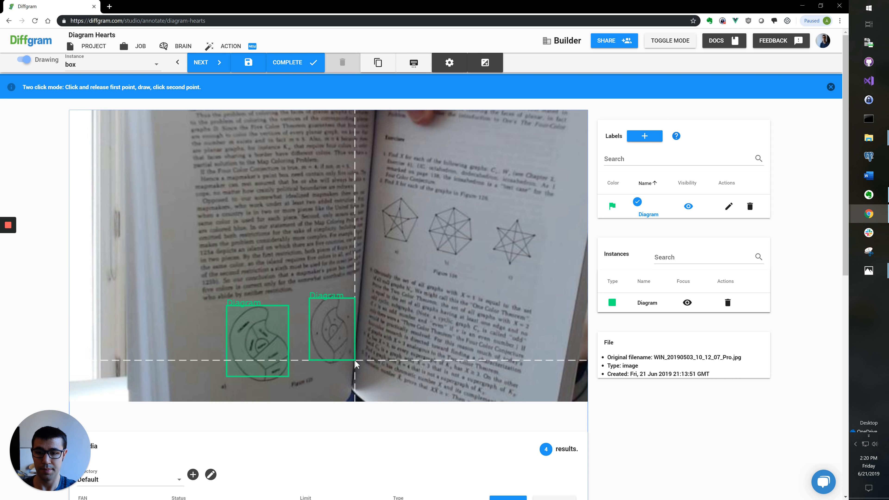
click(351, 360)
click(375, 197)
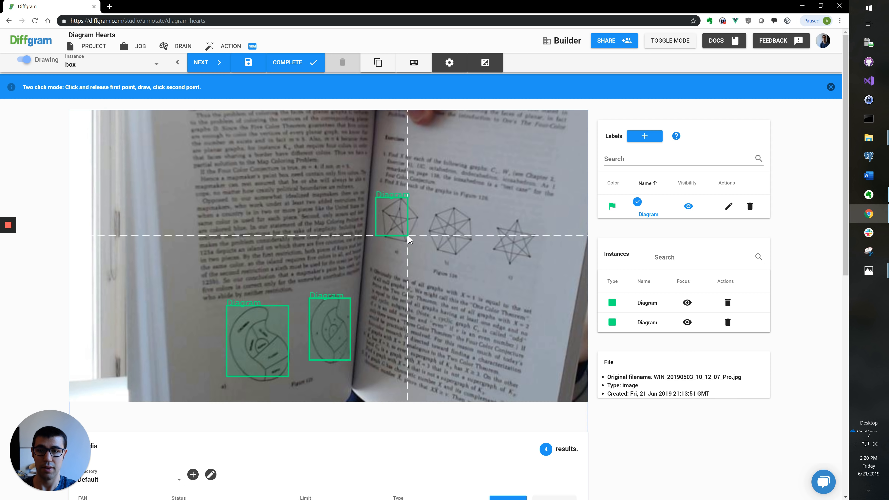
click(416, 241)
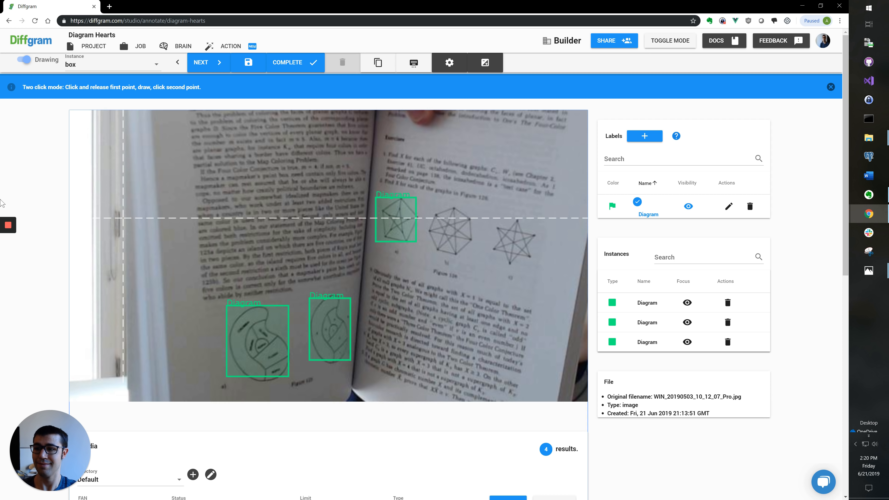
click(426, 205)
click(473, 252)
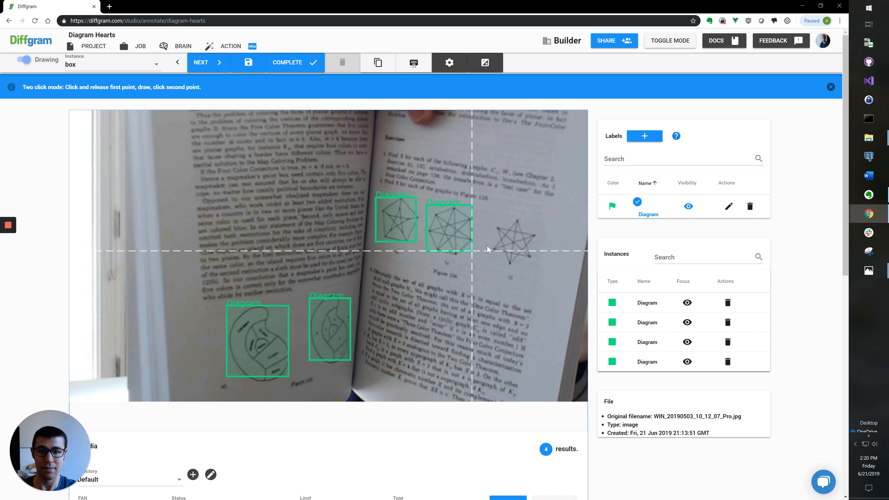
click(537, 263)
key(Right)
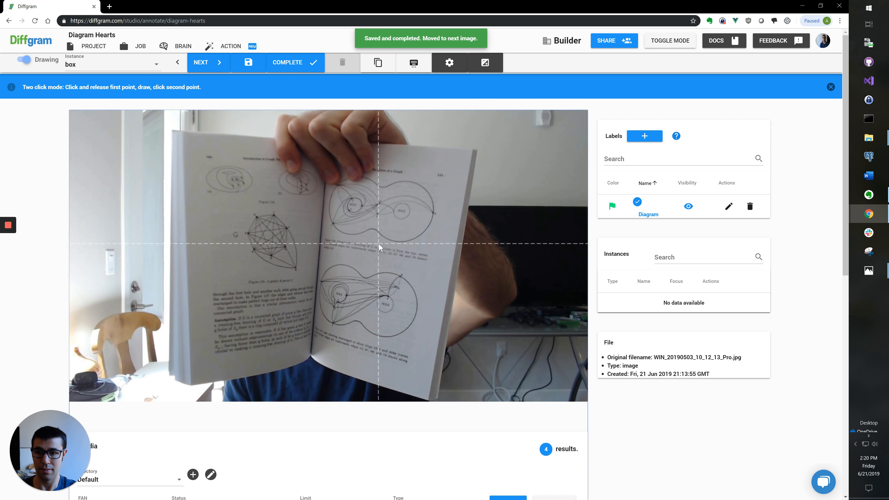
Step: Box the top-left, second top, lower-left, upper-right and lower graphs on the next image as Diagram
scroll(210, 164, up, 3)
click(272, 203)
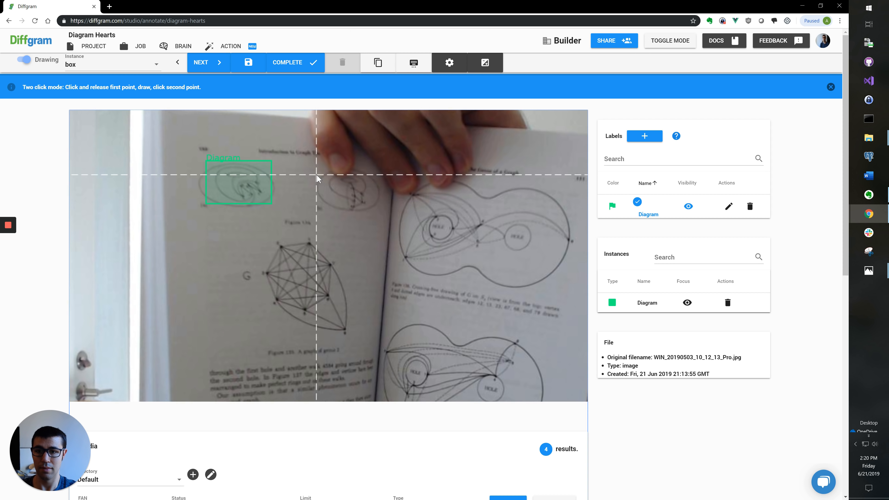
click(319, 174)
click(380, 209)
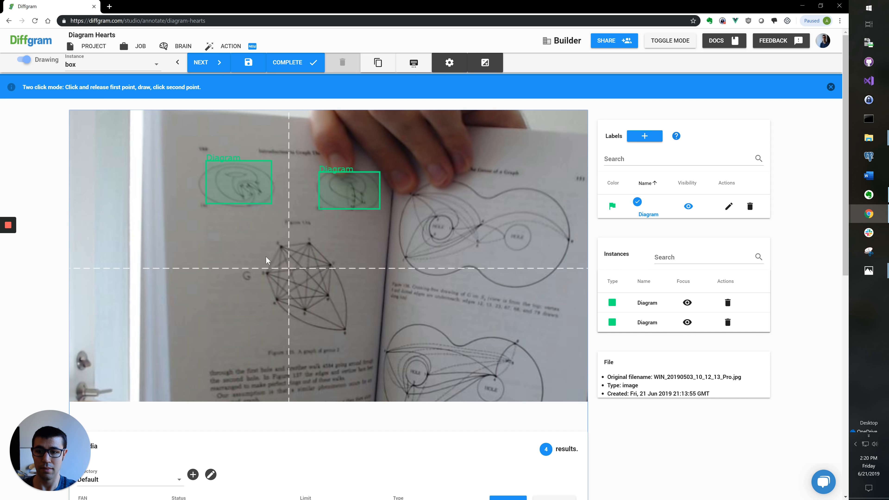
click(262, 242)
click(343, 331)
scroll(462, 257, down, 2)
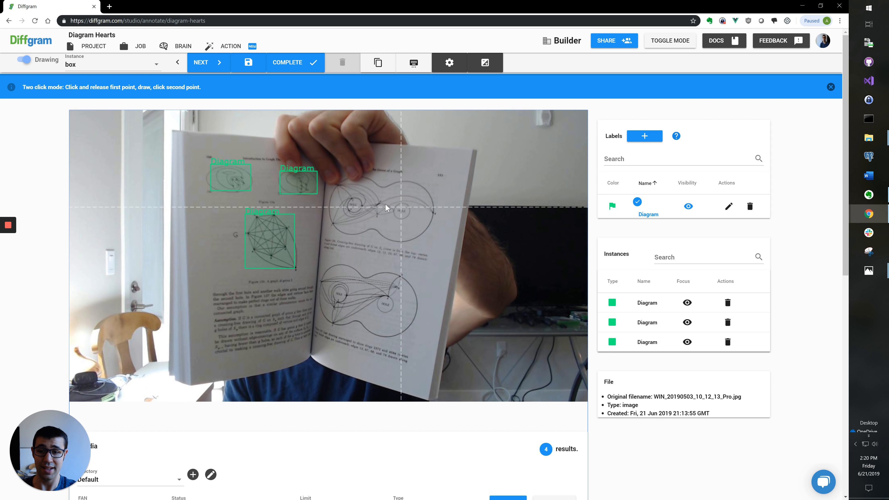
click(315, 171)
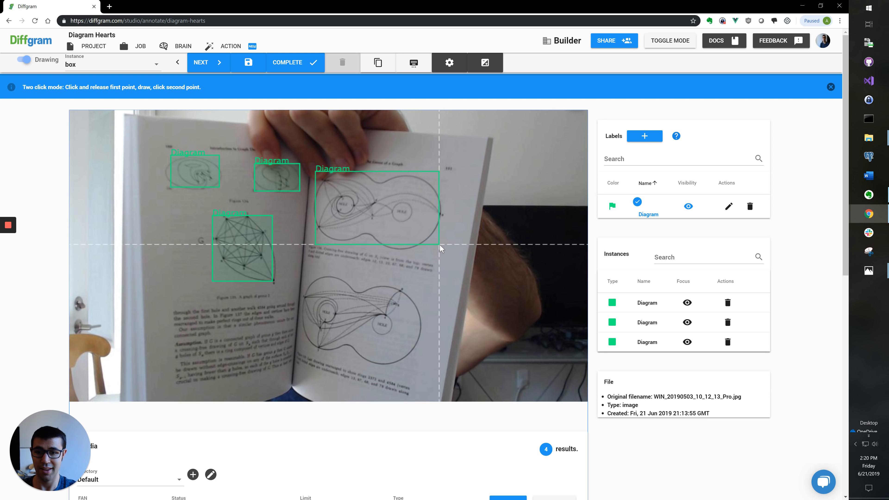
click(440, 244)
click(298, 275)
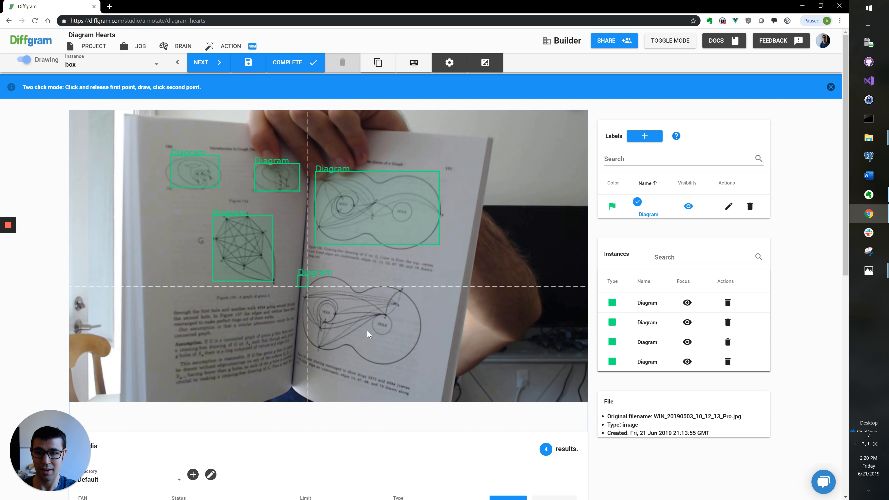
click(423, 359)
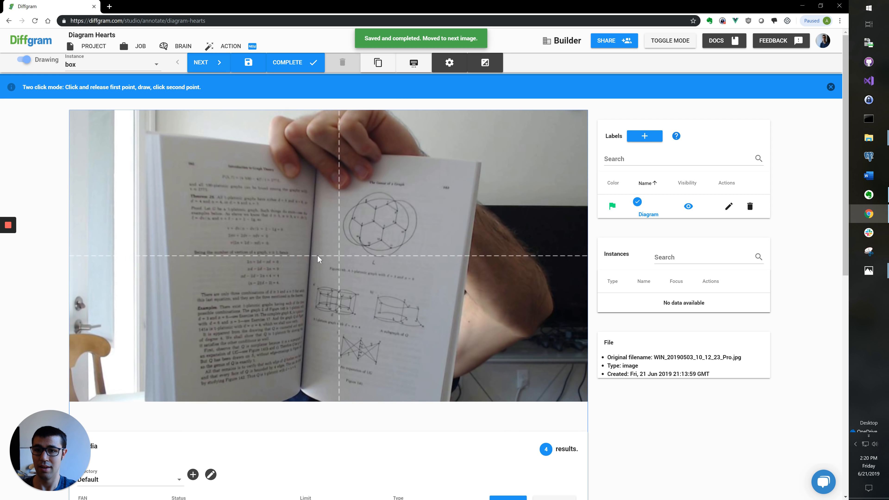
scroll(389, 202, up, 3)
Step: Box the circled platonic, left, middle and lower graphs as Diagram and complete the last image
click(328, 190)
click(428, 265)
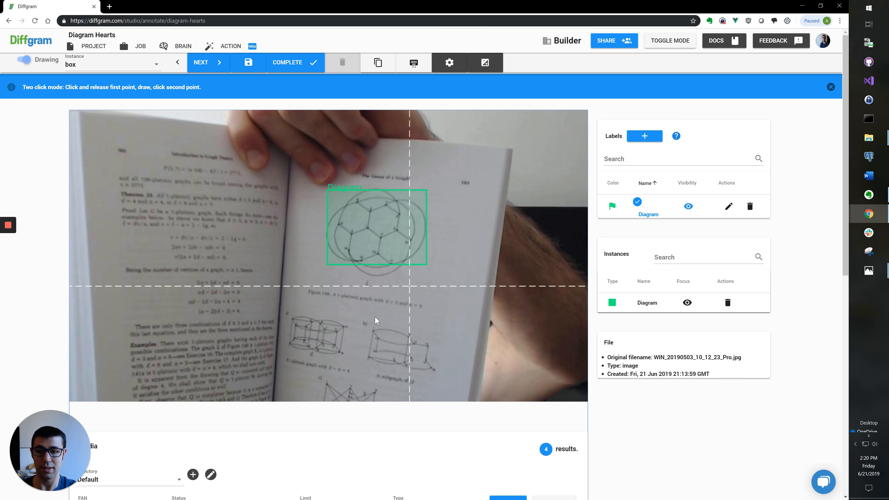
scroll(367, 318, up, 3)
click(306, 256)
click(376, 301)
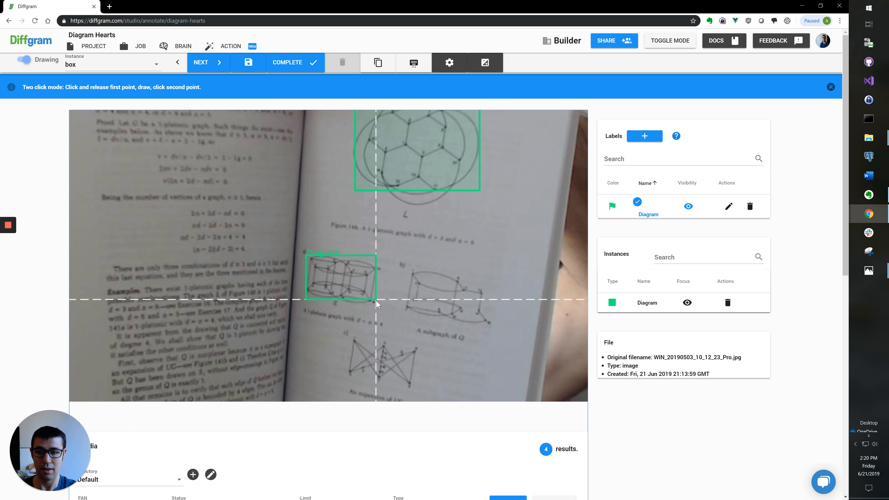
click(404, 270)
click(482, 323)
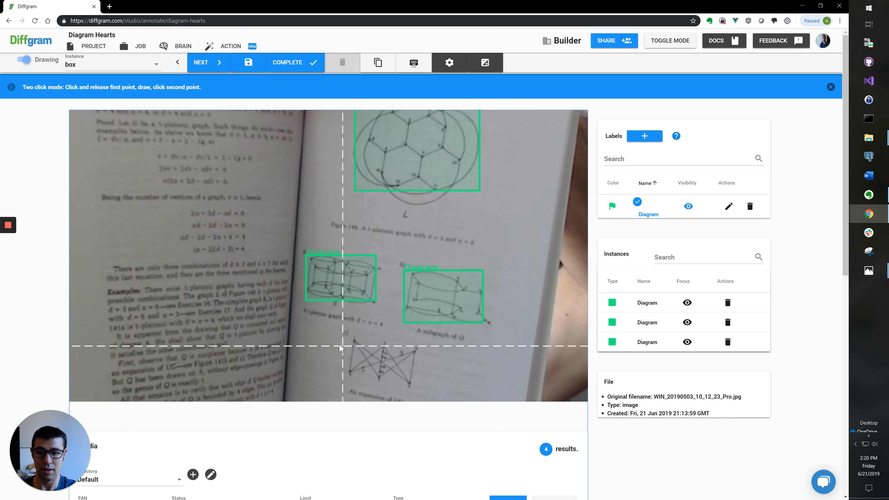
click(342, 335)
click(416, 383)
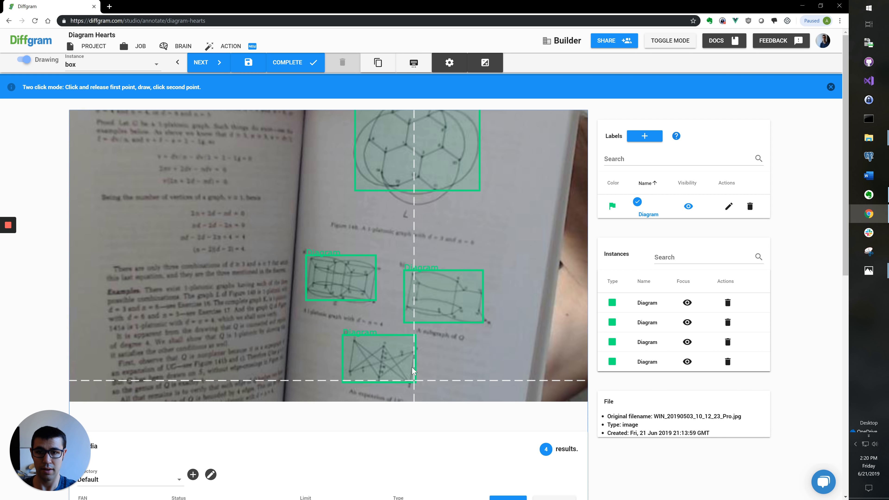
key(c)
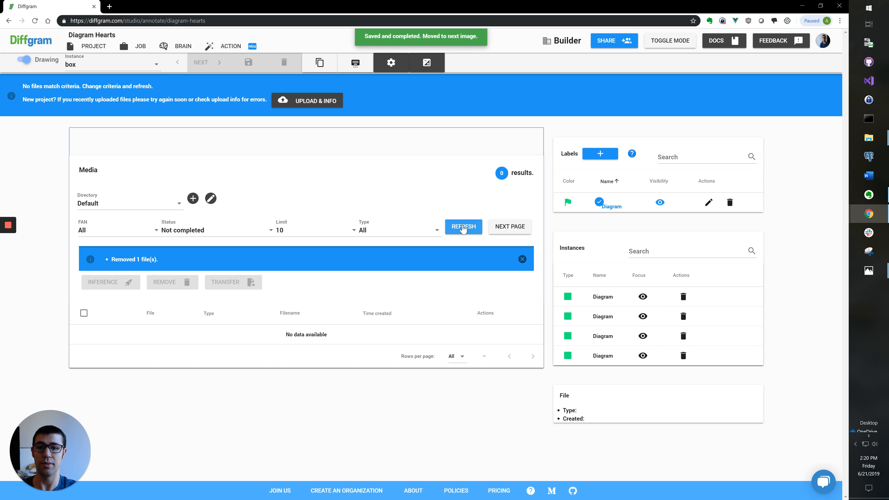
click(224, 230)
Step: Filter the media list to Completed and refresh, showing the 19 annotated images
click(210, 256)
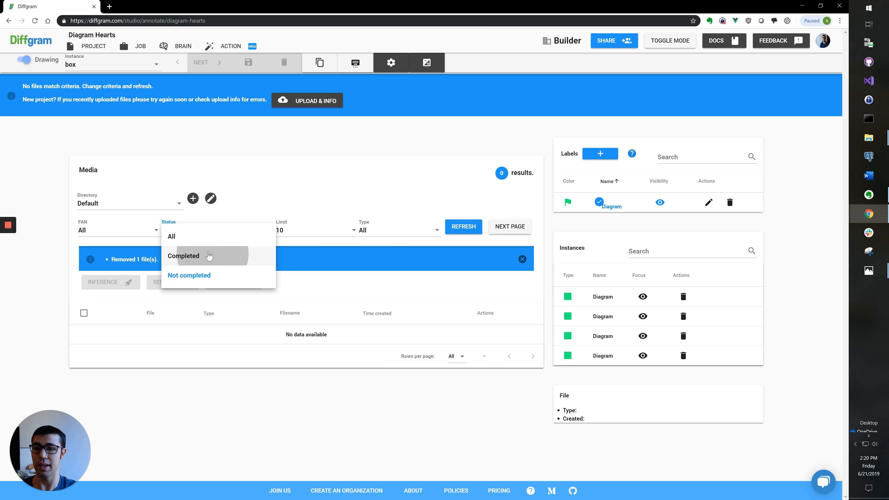
click(463, 227)
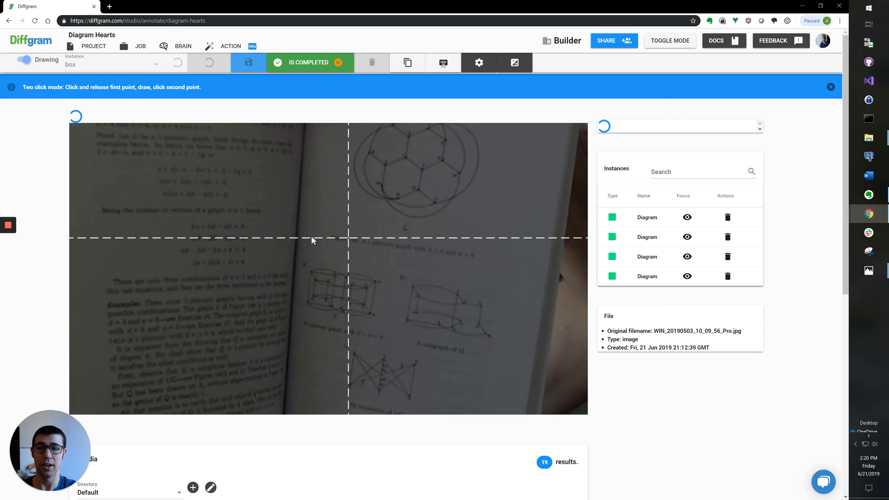
scroll(45, 233, down, 5)
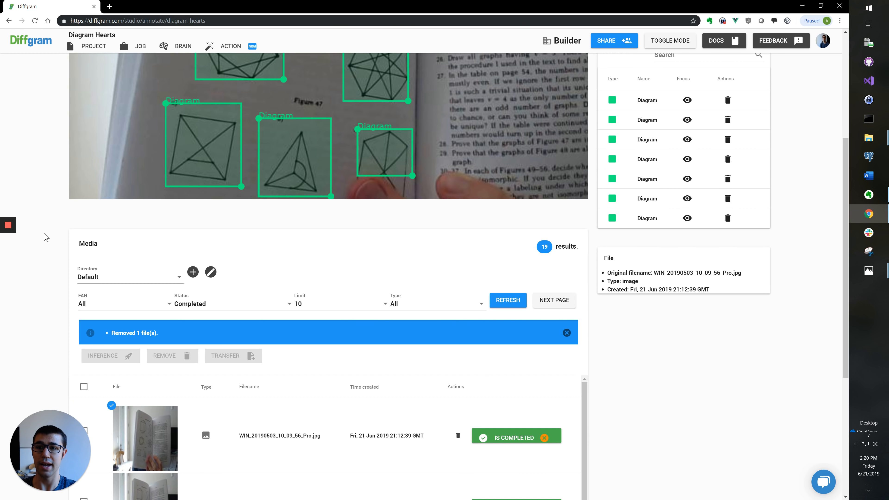
scroll(171, 212, up, 5)
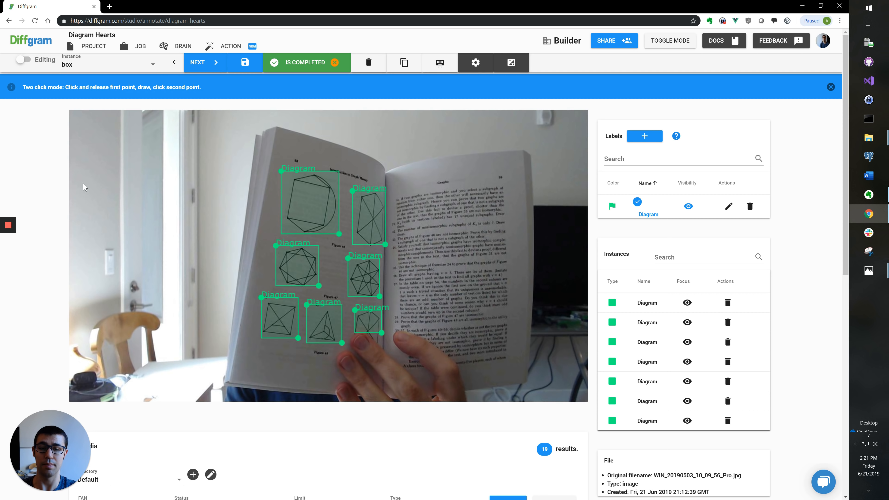
click(163, 50)
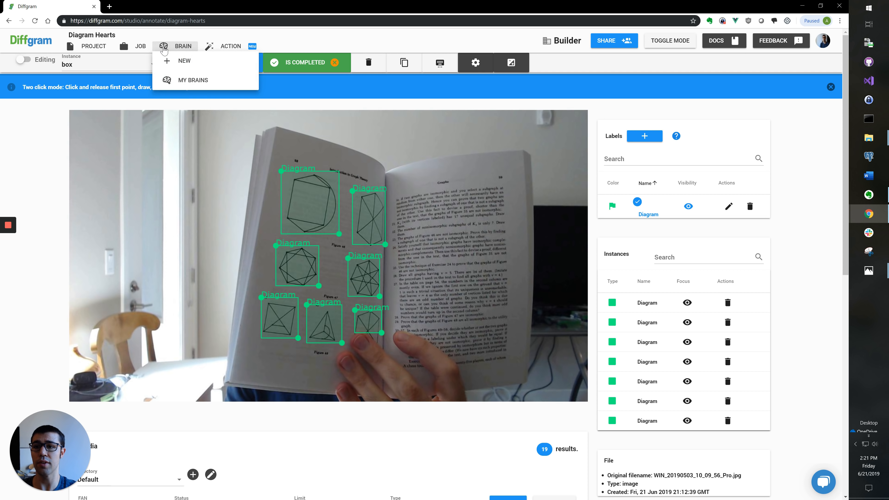
Step: Start a new brain on the Default directory (19 images, 91 instances) and proceed to Details
click(176, 79)
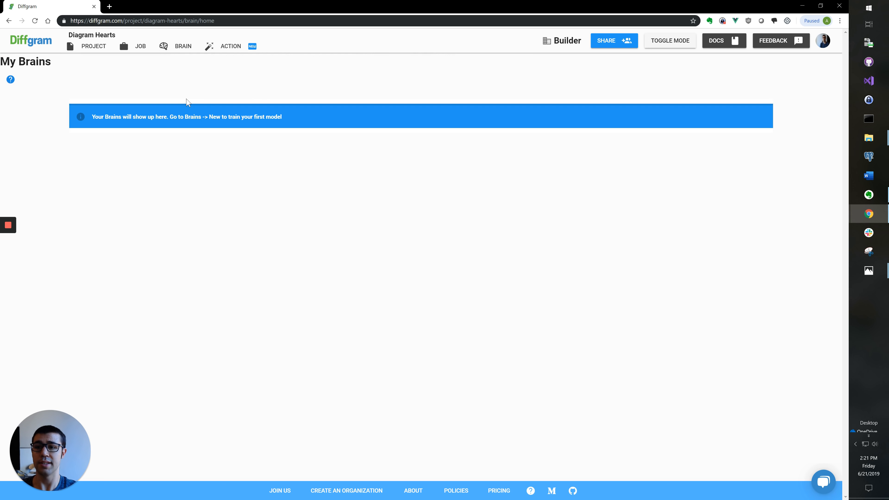
click(187, 49)
click(181, 60)
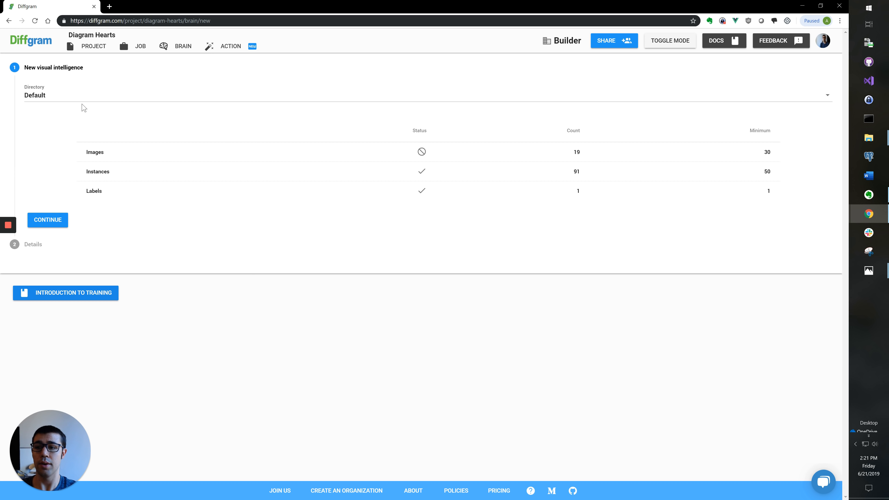
click(81, 99)
click(80, 98)
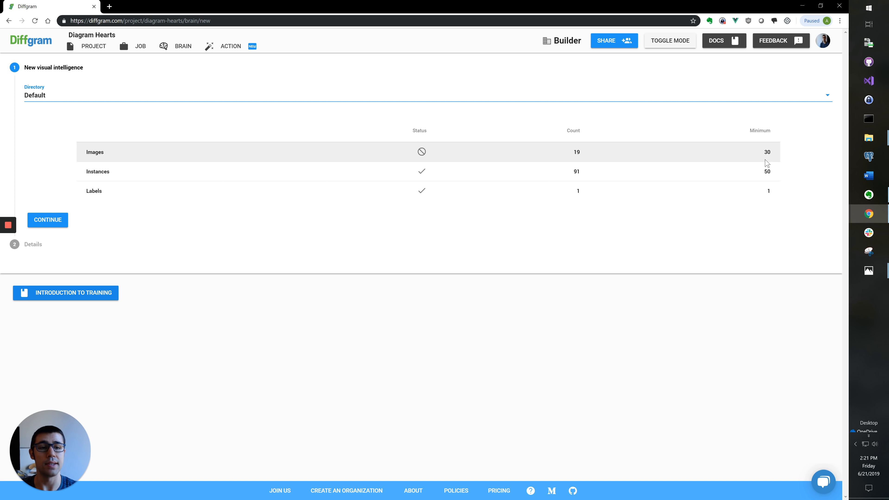
drag(583, 172, 570, 170)
click(425, 172)
click(62, 221)
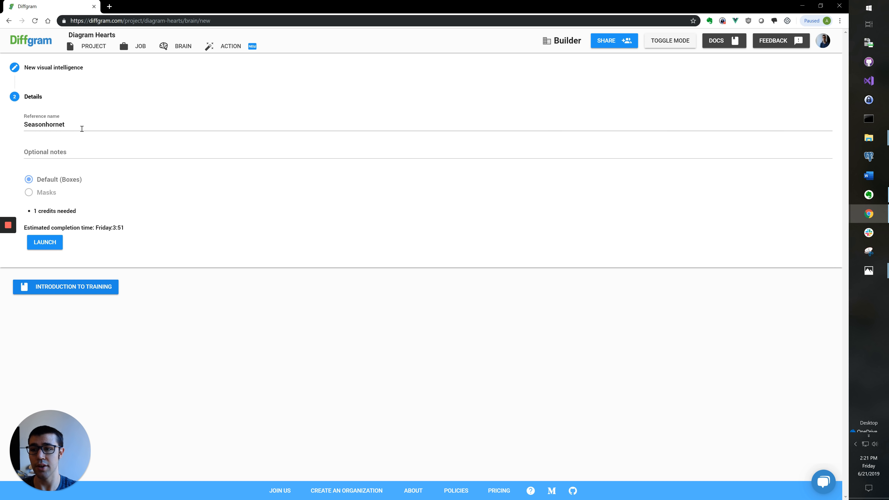
Step: Replace the suggested reference name with 'First Attempt' and launch the brain's training
drag(81, 126, 11, 126)
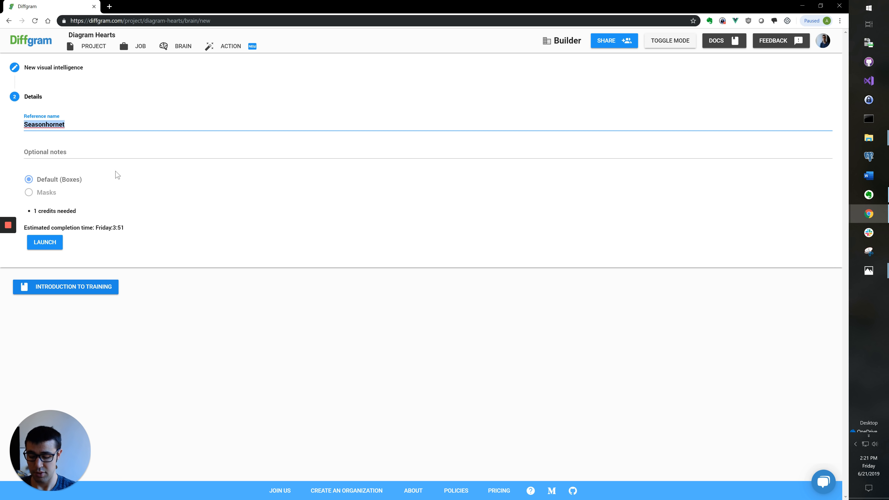
text(First Attempt)
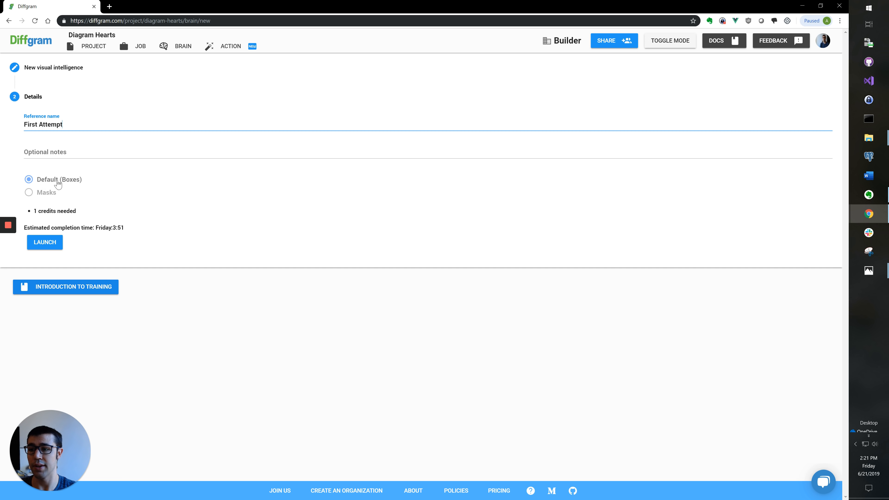
click(59, 243)
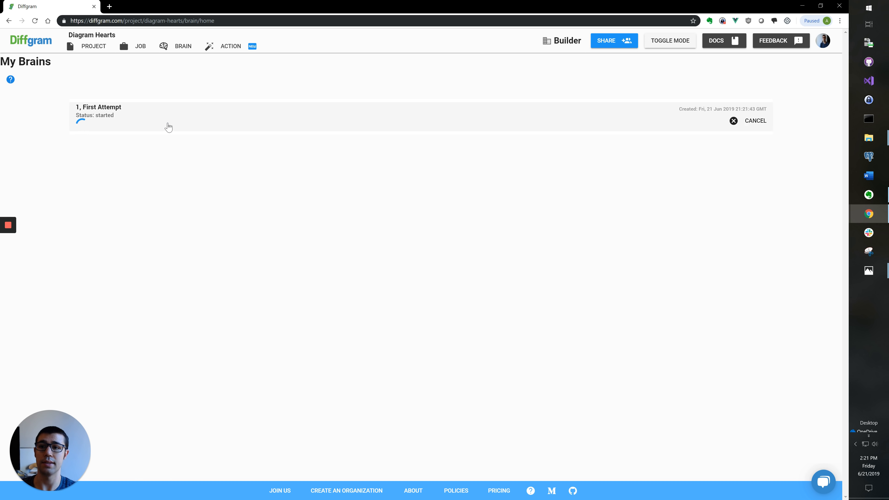
click(230, 50)
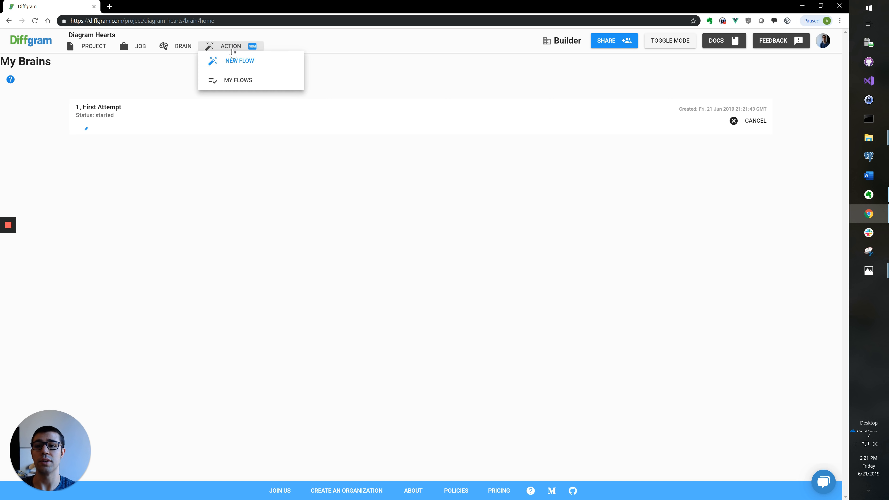
Step: Create a new flow and rename it 'Heart Flow #1'
click(236, 62)
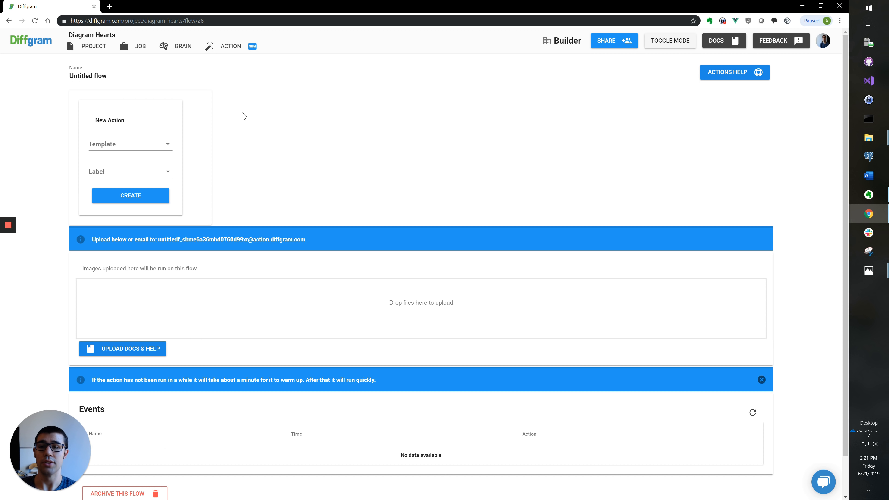
click(226, 74)
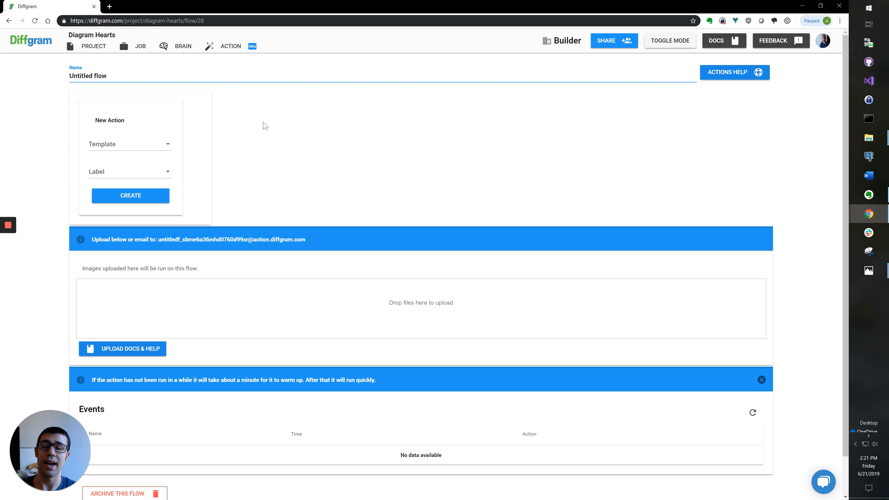
key(ctrl+a)
text(Heart)
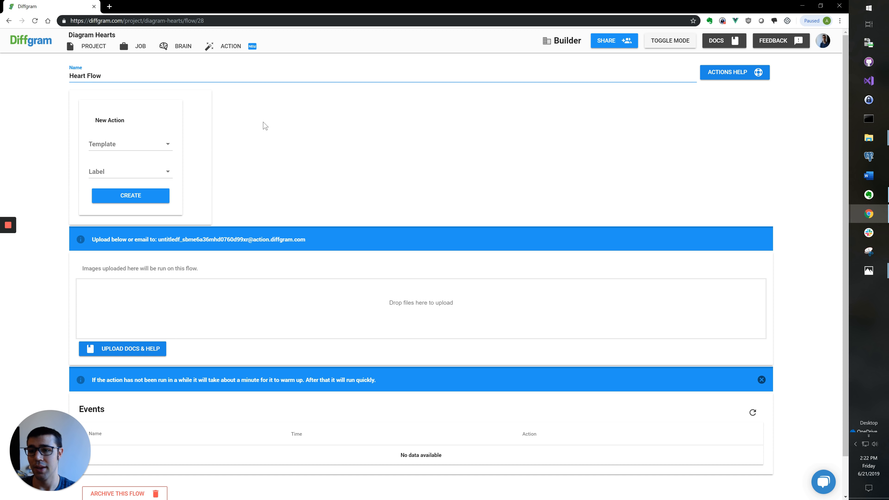
text( Flow #1)
click(260, 144)
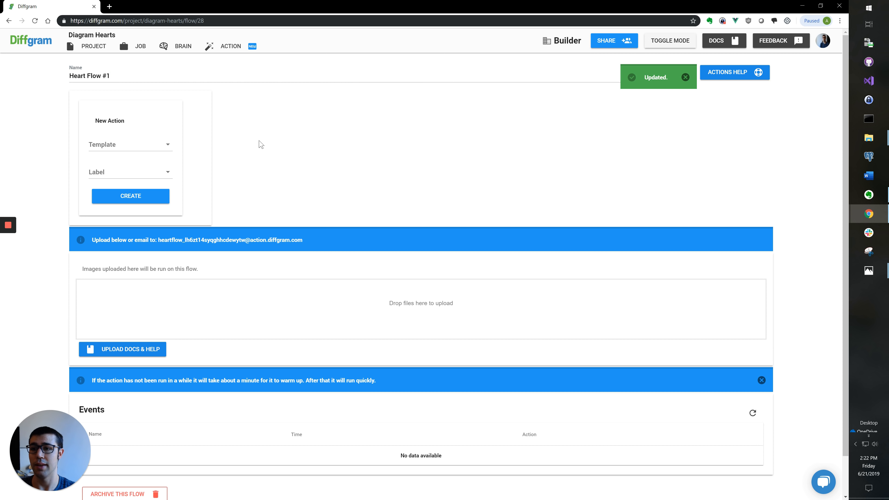
Step: Add a Run a Brain action using the First Attempt brain
click(163, 145)
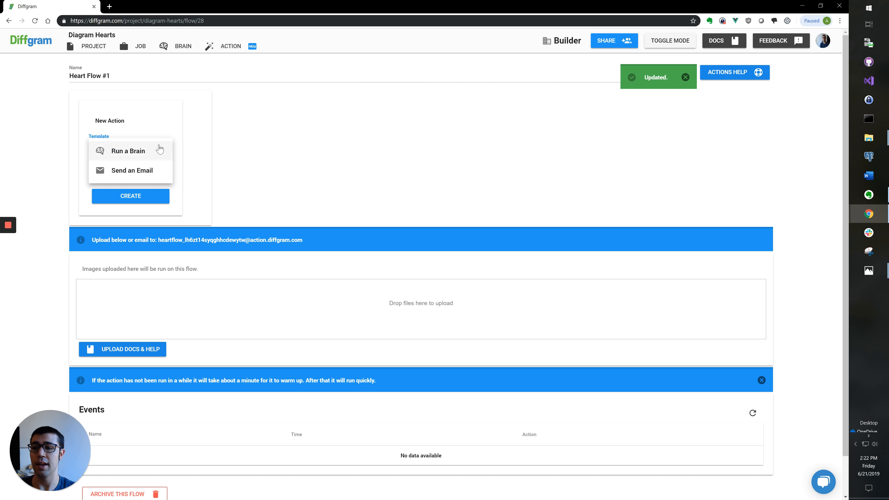
click(159, 149)
click(149, 196)
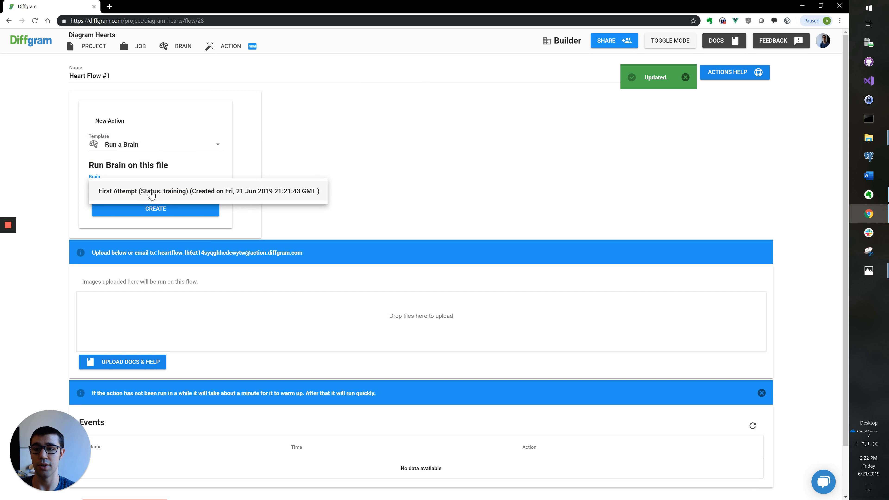
click(152, 192)
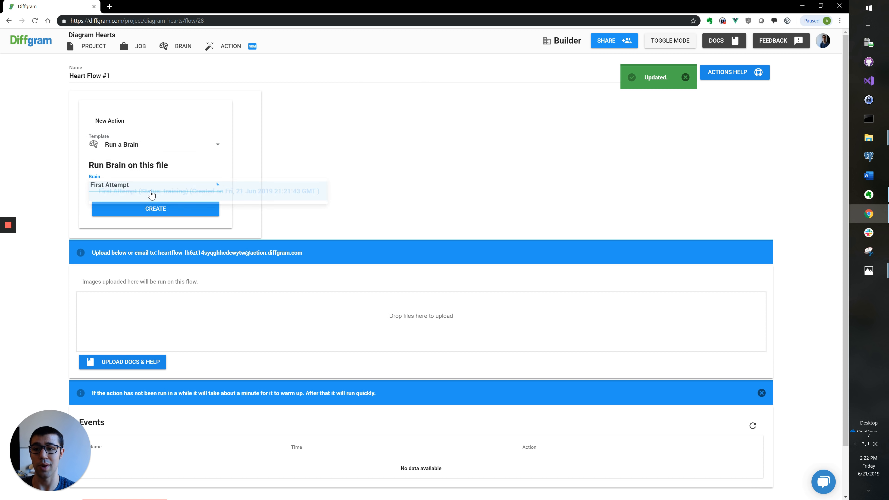
click(151, 211)
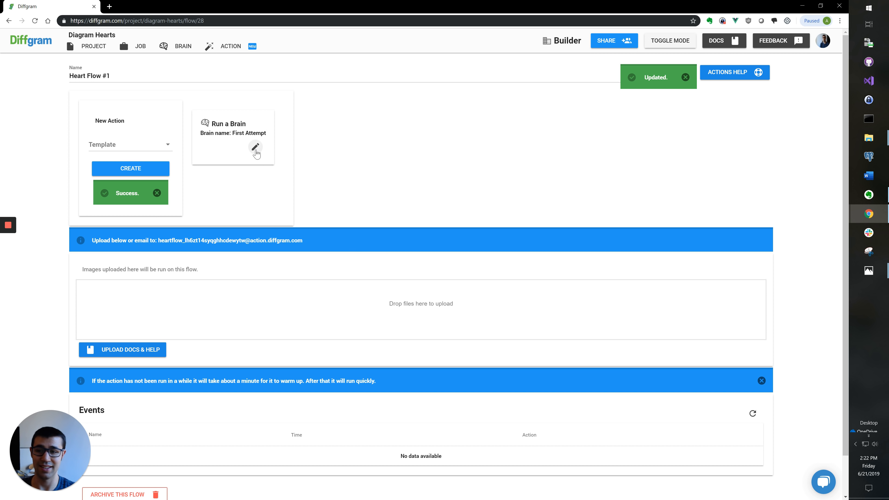
Step: Add an Overlay action on Diagram detections, keeping Diagram as its label
click(157, 146)
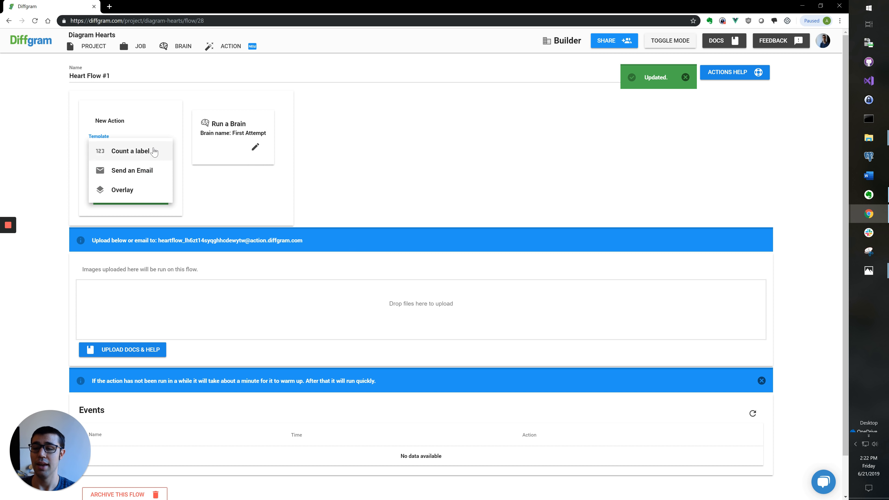
click(142, 194)
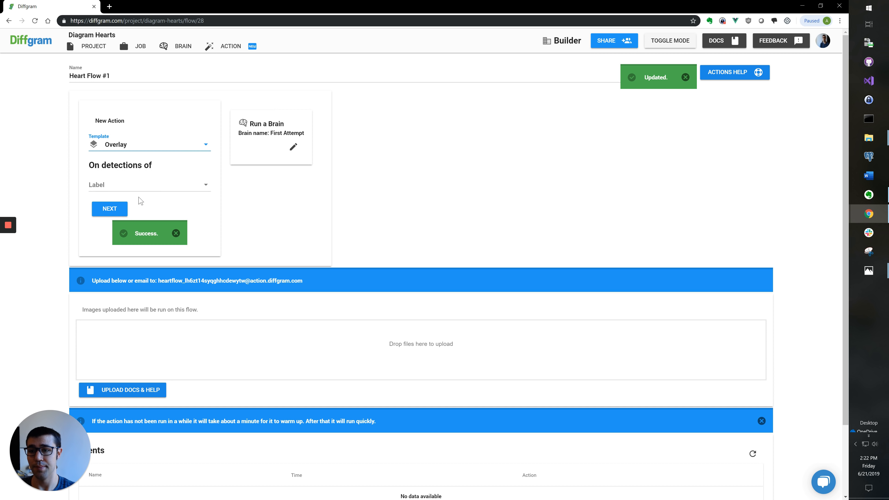
click(143, 190)
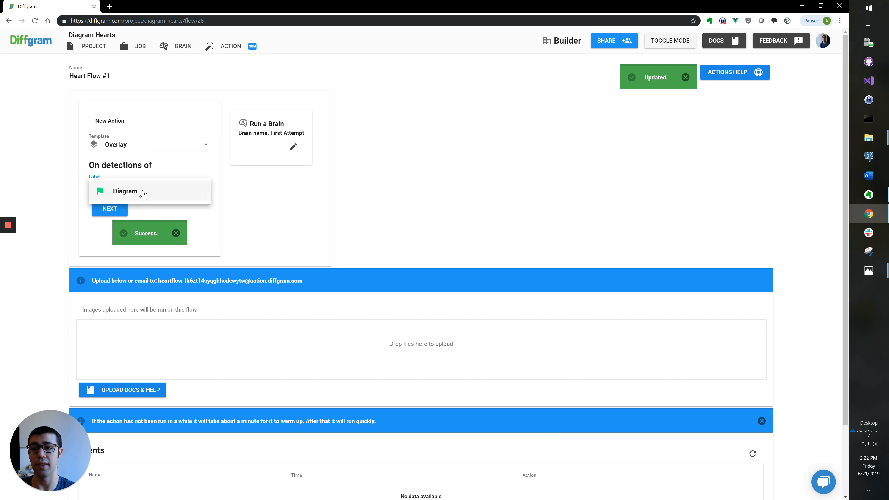
click(143, 193)
click(119, 209)
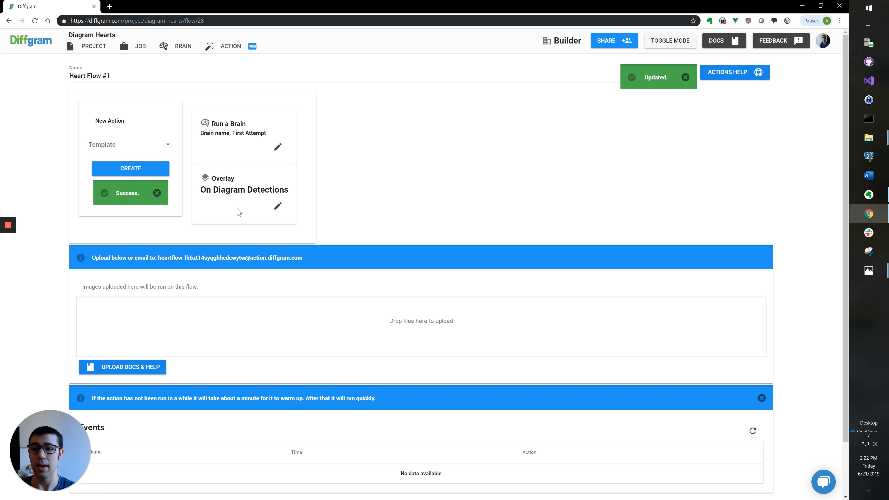
click(278, 206)
click(275, 250)
click(269, 255)
Step: Upload the red heart picture as the Overlay action's image and save it
click(269, 293)
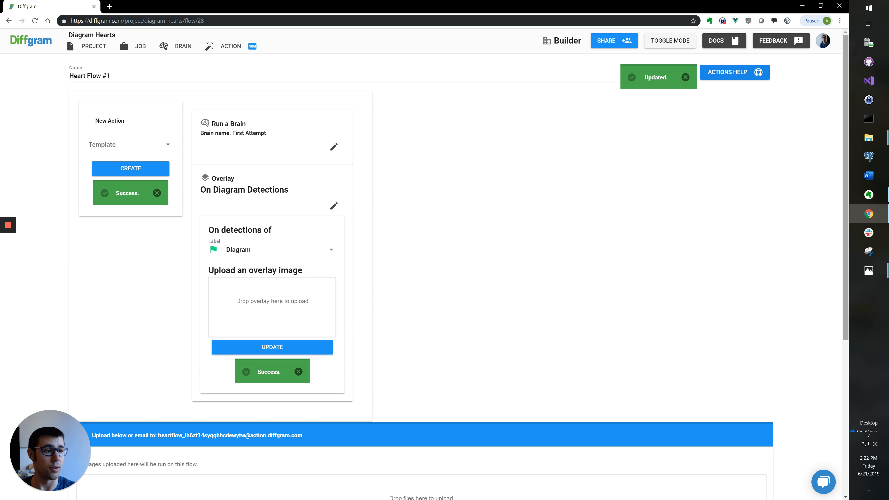
drag(360, 298, 272, 299)
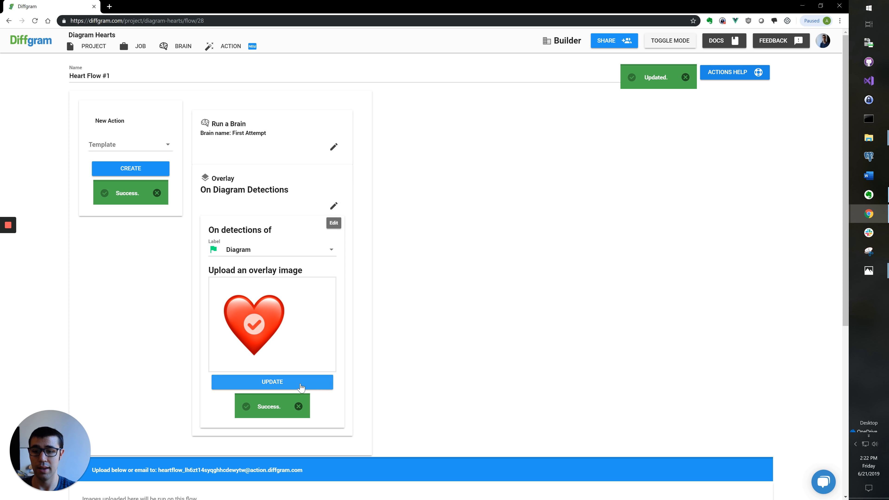
click(334, 271)
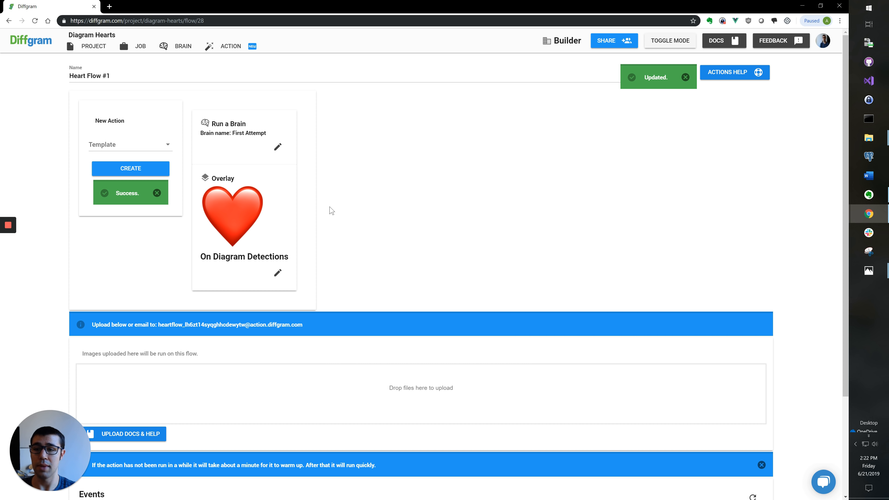
Step: Create a new flow named 'Count Something'
click(232, 46)
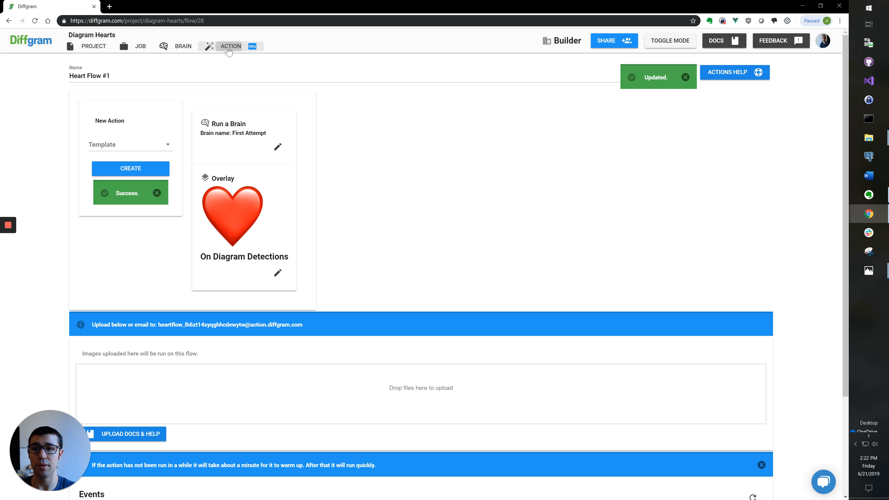
click(234, 80)
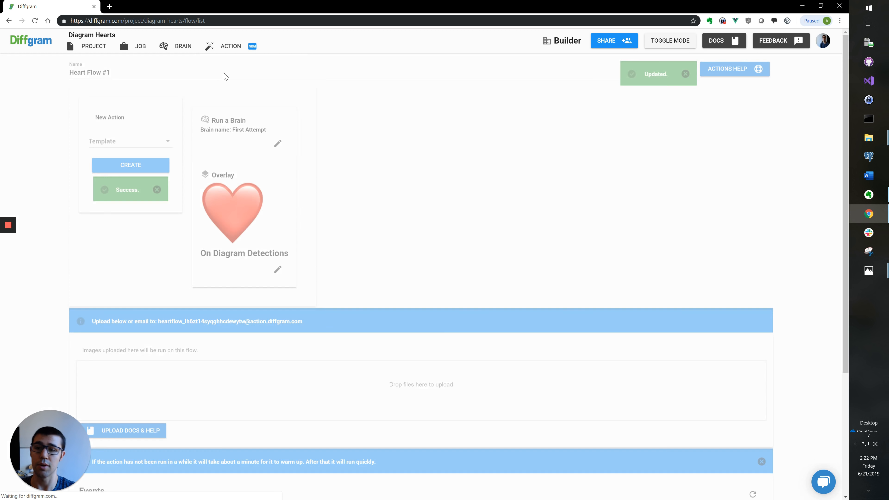
click(219, 53)
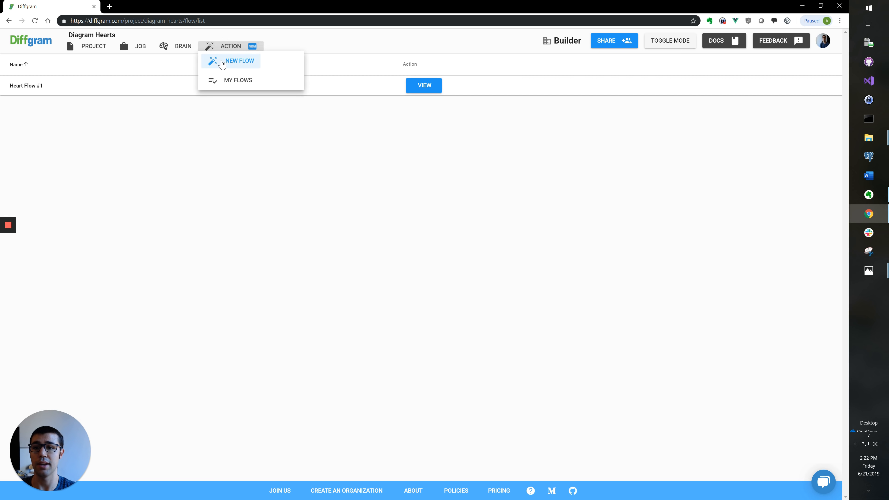
click(227, 62)
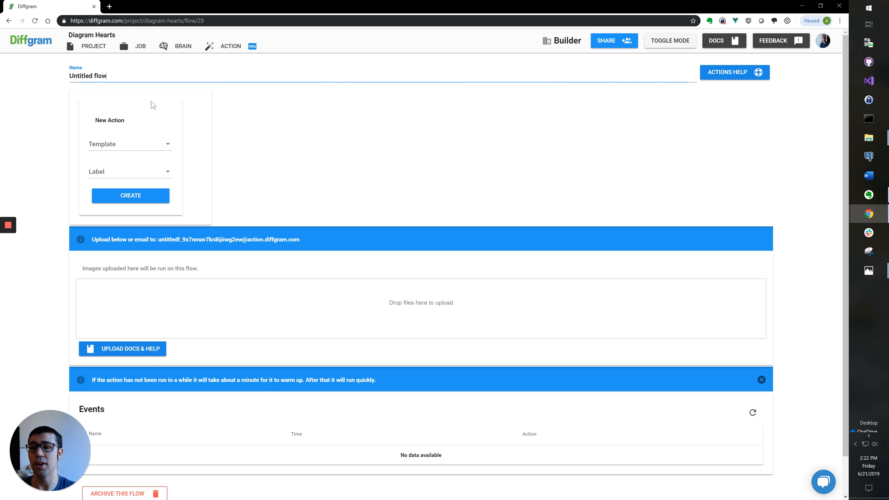
key(ctrl+a)
text(Count )
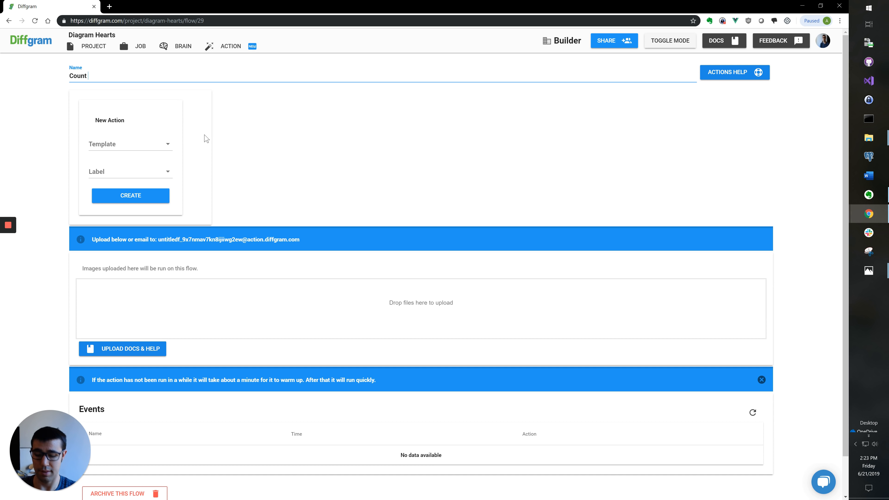
text(Something)
click(159, 145)
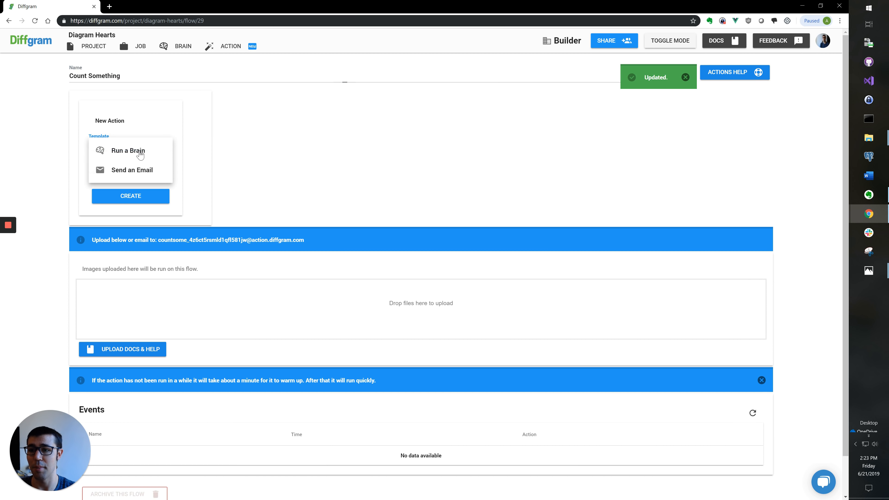
Step: Add a Run a Brain action using the First Attempt brain
click(142, 155)
click(148, 187)
click(147, 192)
click(149, 210)
Step: Add a Count a label action that counts Diagram labels
click(129, 144)
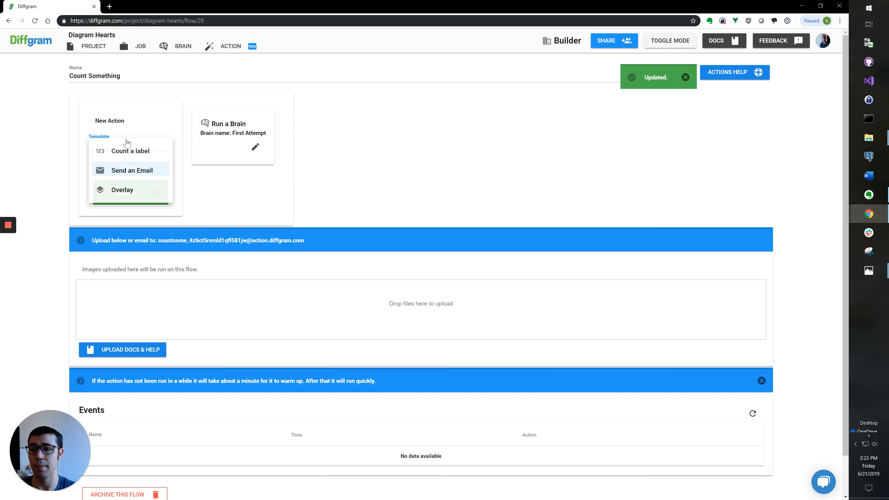
click(135, 152)
click(132, 174)
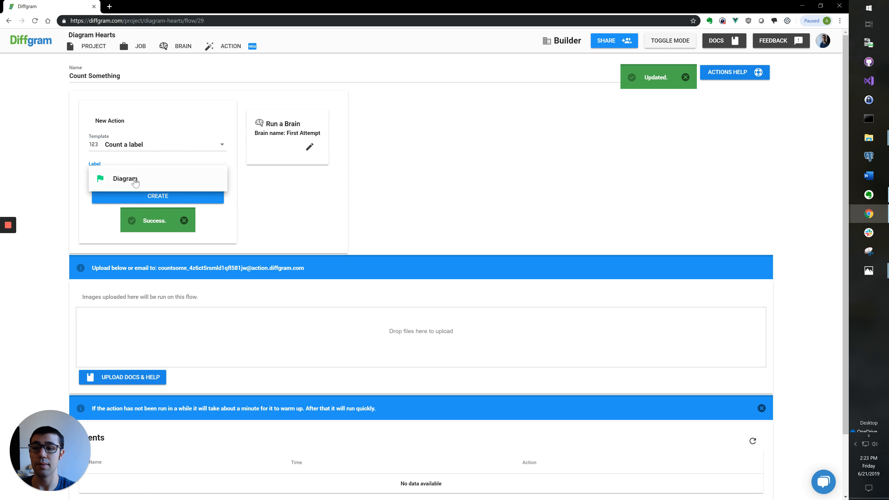
click(134, 180)
click(139, 194)
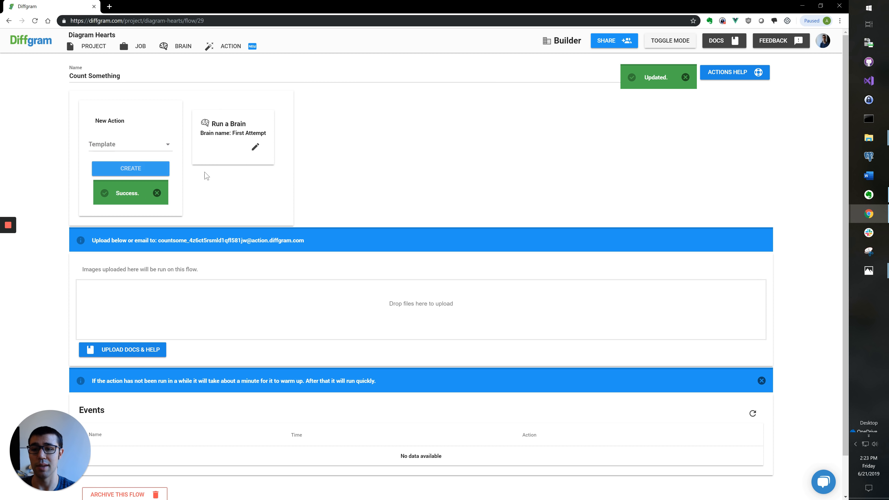
Step: Add a condition continuing only when the count is greater than 8, followed by Send an Email
click(144, 146)
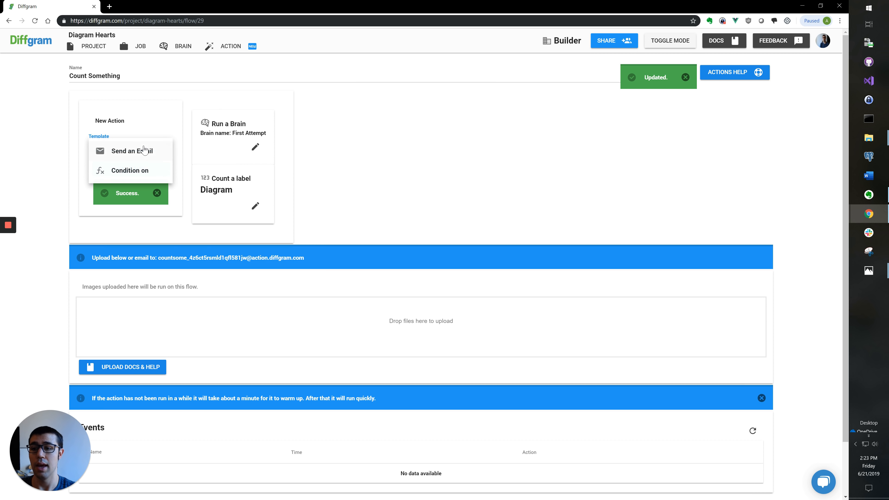
click(145, 171)
click(144, 176)
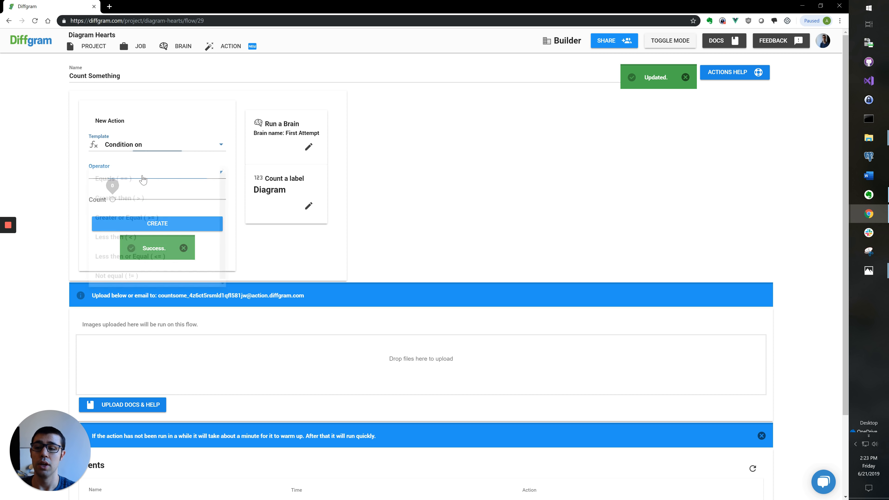
click(147, 199)
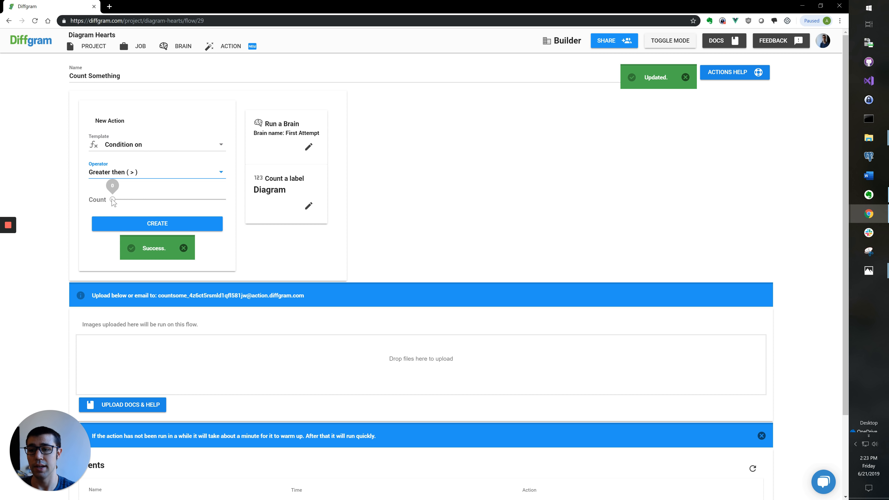
drag(112, 199, 122, 200)
click(143, 223)
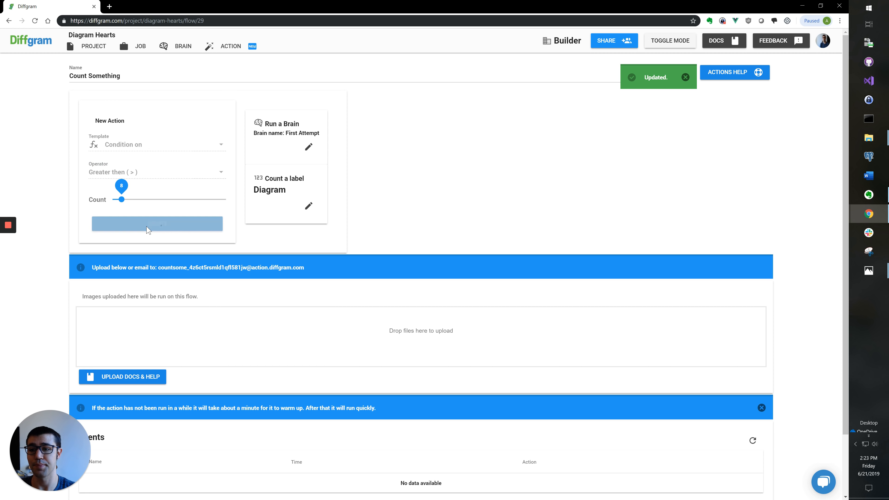
click(125, 147)
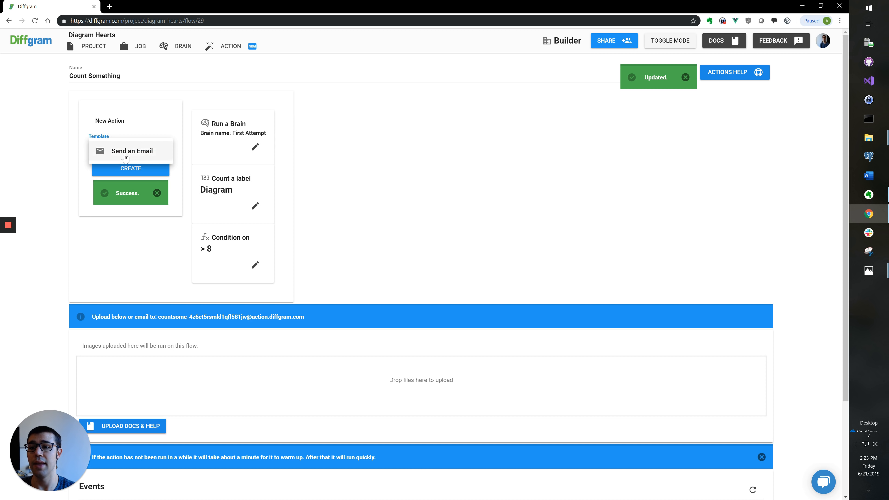